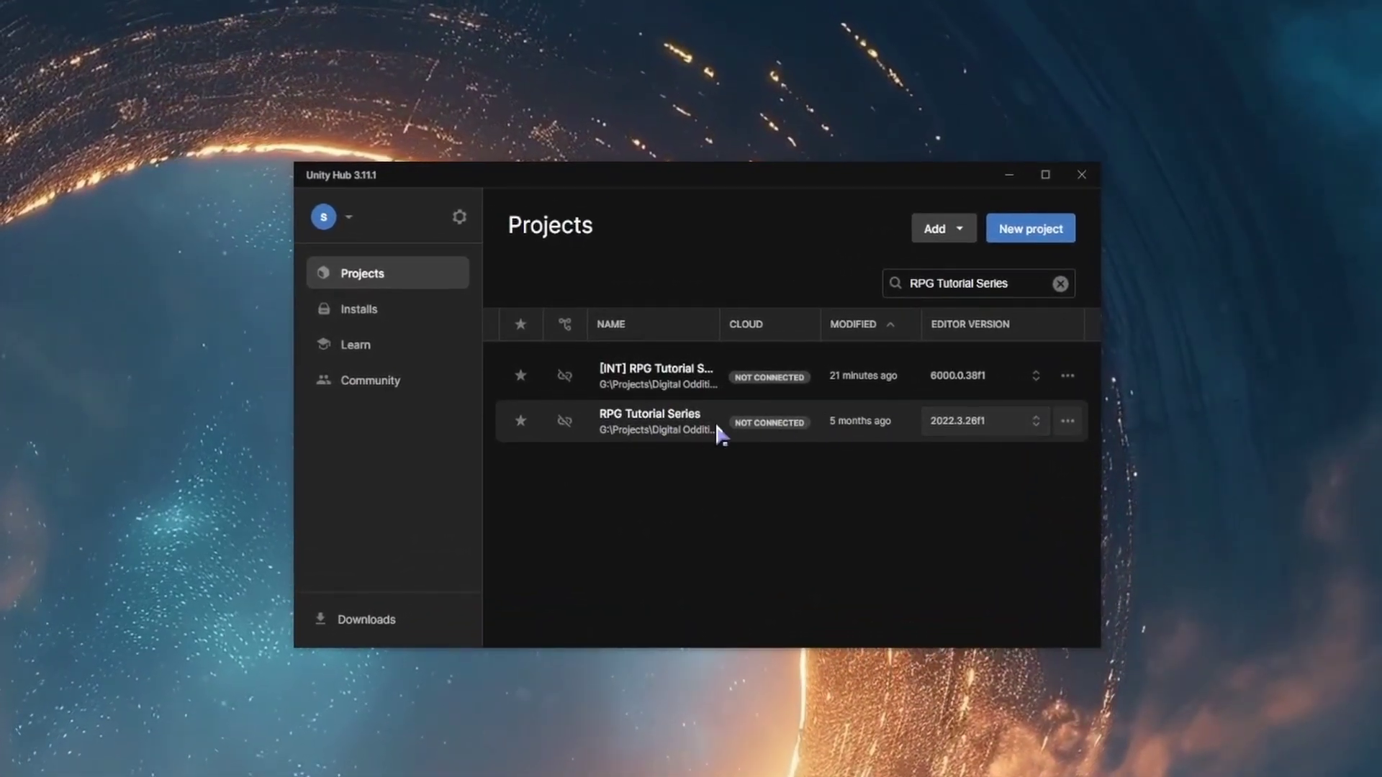
Step: Open the RPG Tutorial Series project with editor version 6000.0.38f1, accepting the version change and the automatic script updates for all files
left_click(989, 421)
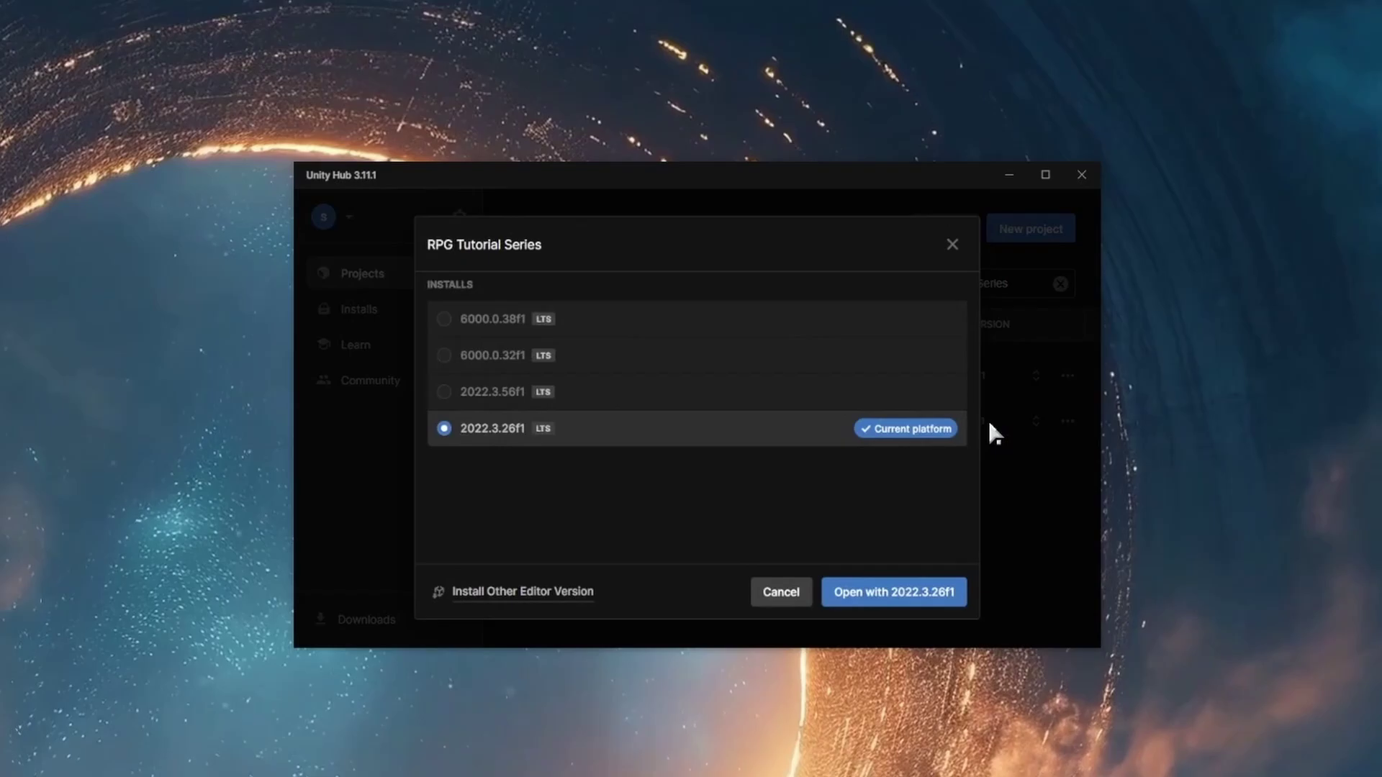
left_click(486, 326)
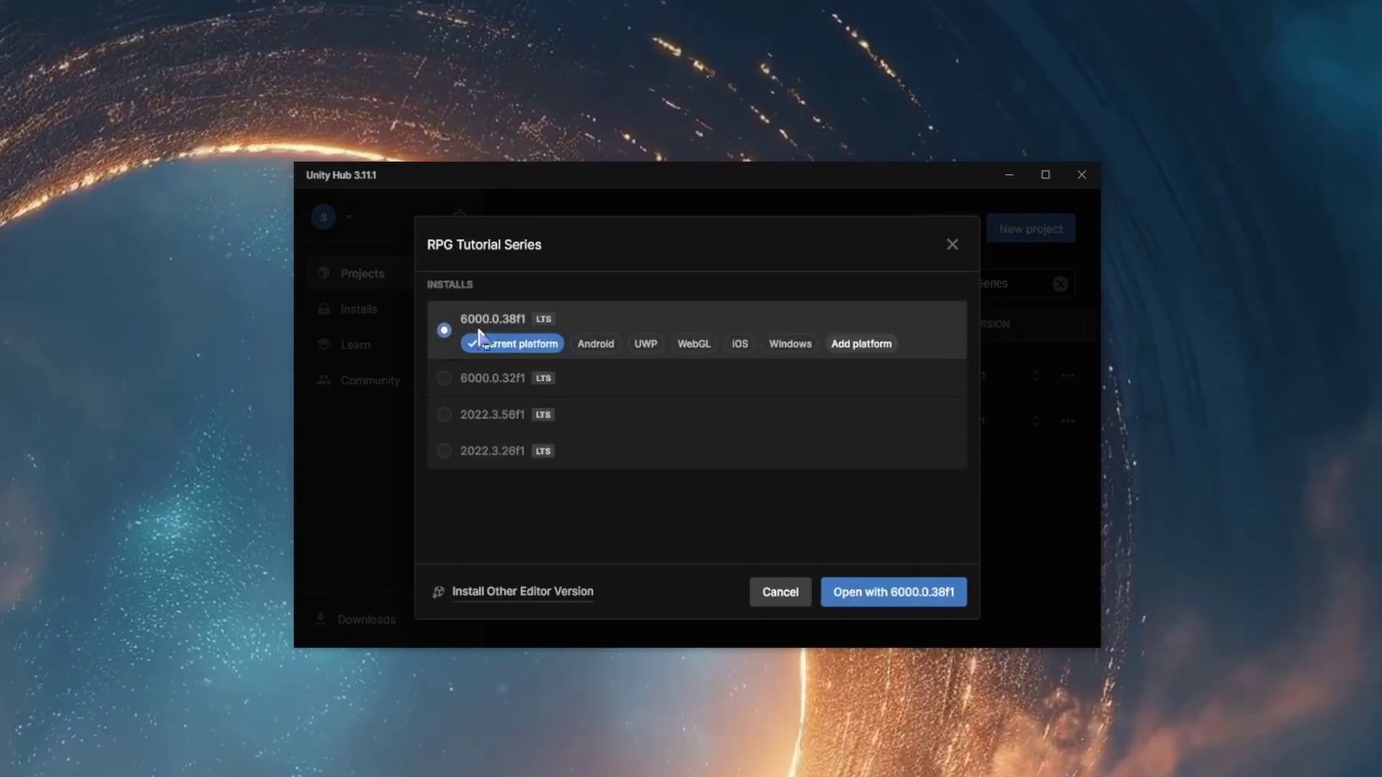
left_click(895, 596)
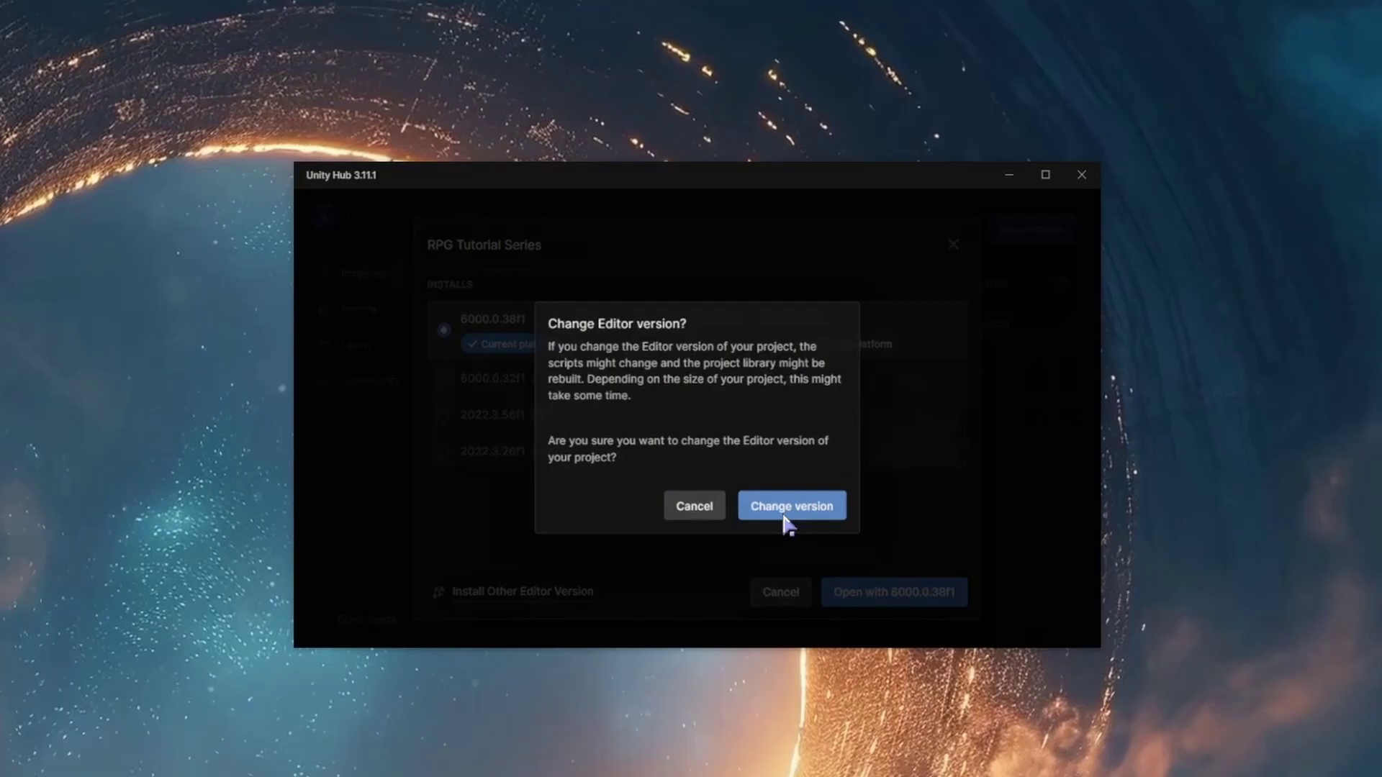
left_click(790, 513)
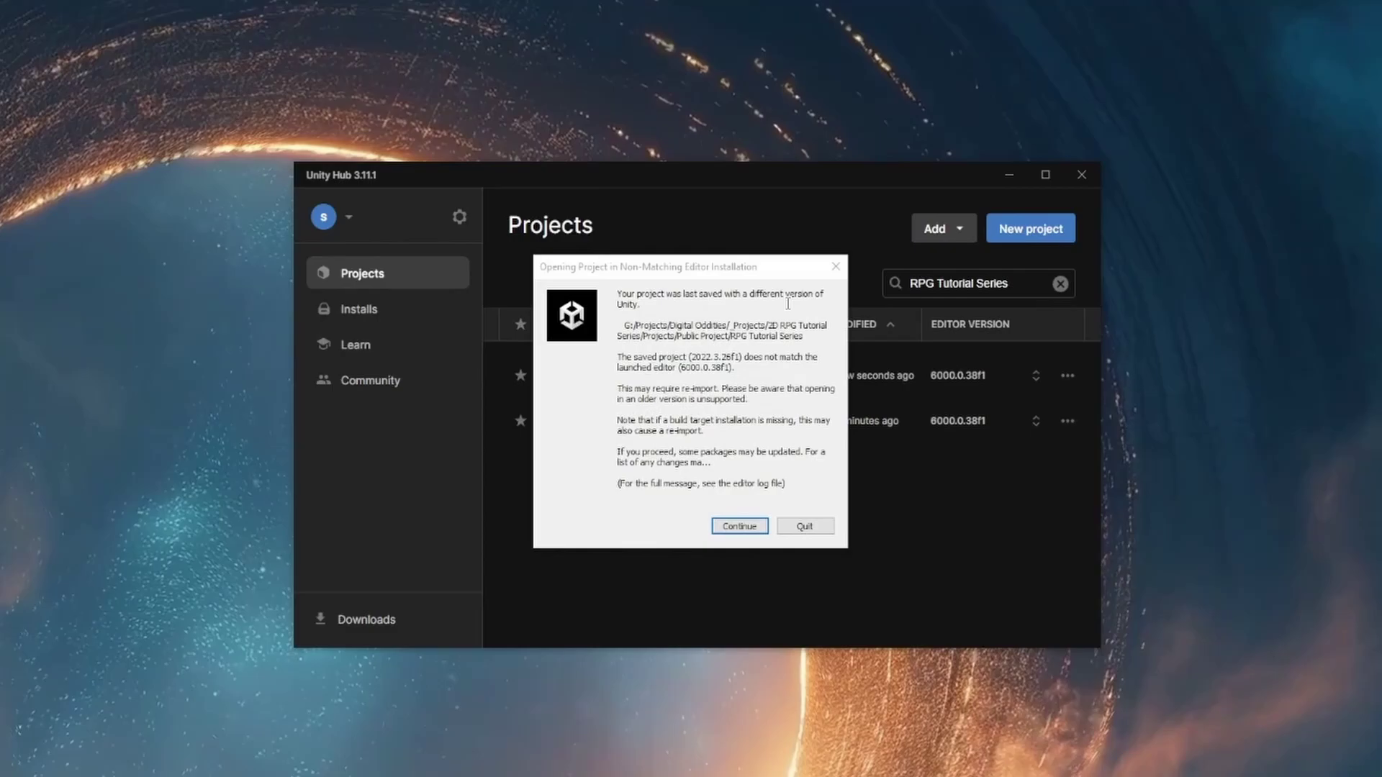
left_click(729, 528)
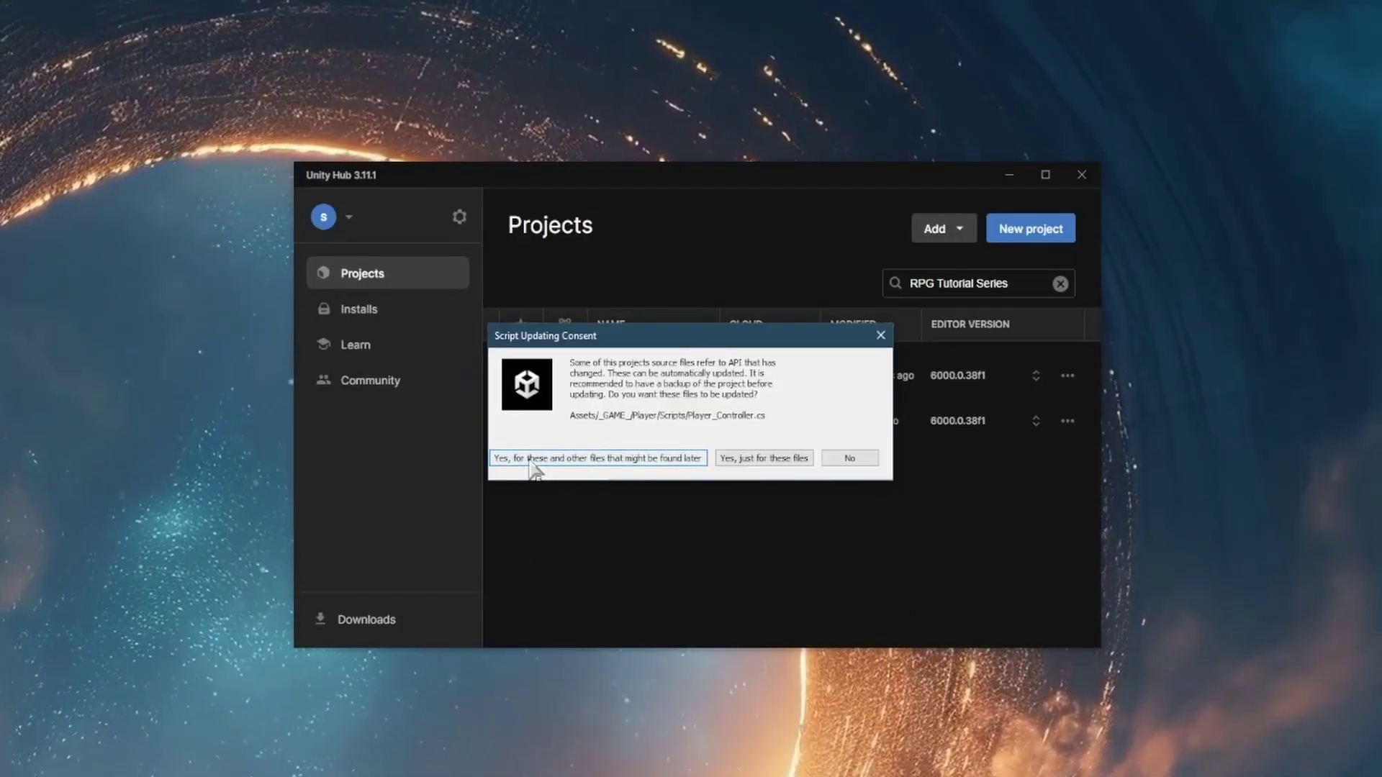
left_click(665, 459)
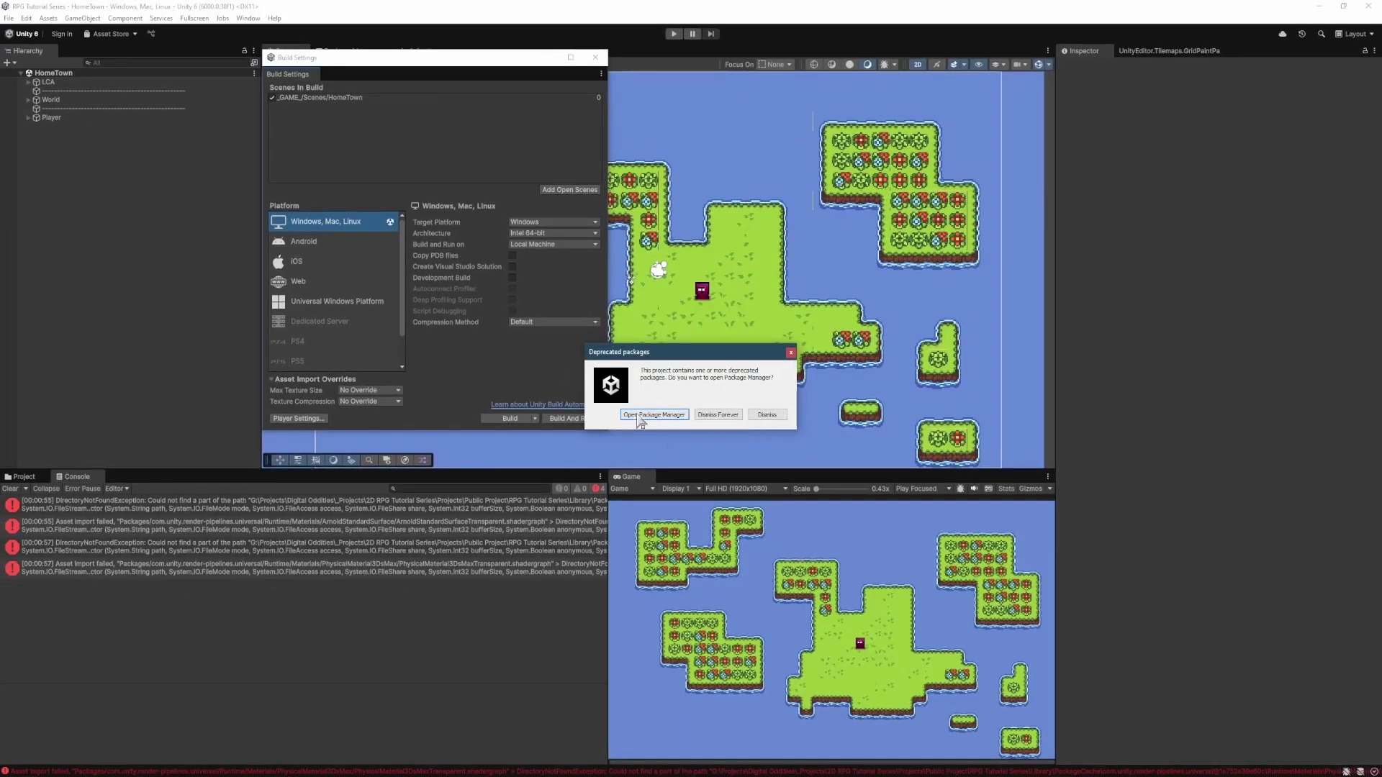
Step: Open the package manager from the deprecated-packages notice, close the build settings, and update the AI Navigation and JetBrains Rider Editor packages
left_click(640, 416)
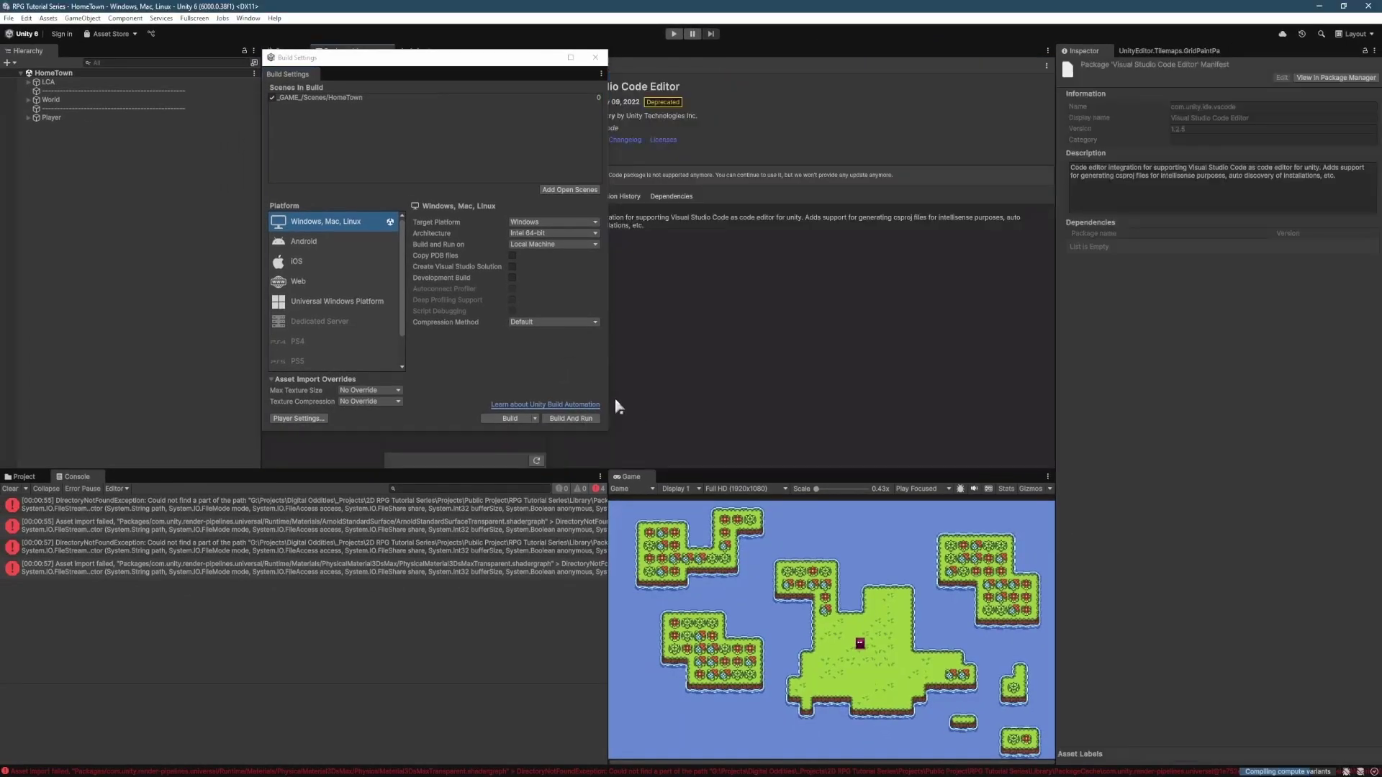
left_click(595, 57)
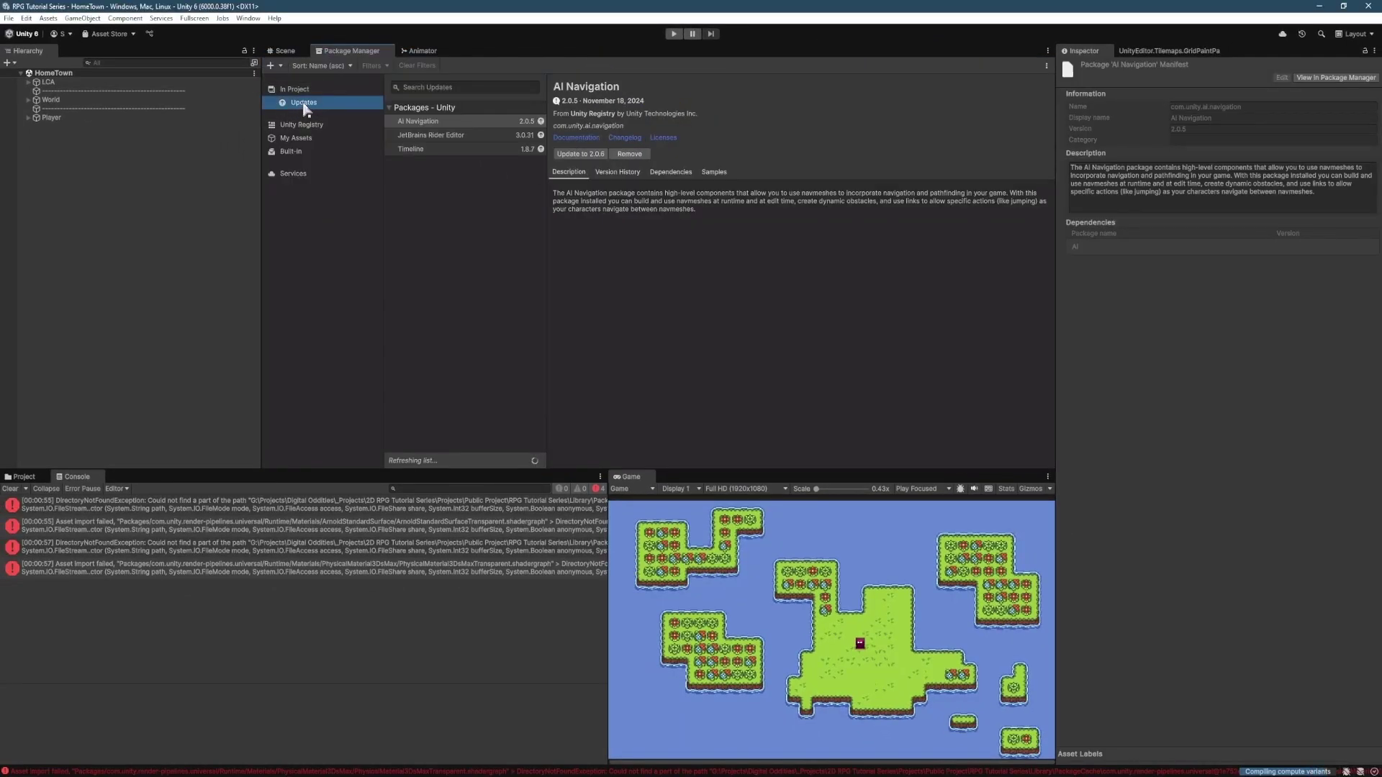
left_click(569, 153)
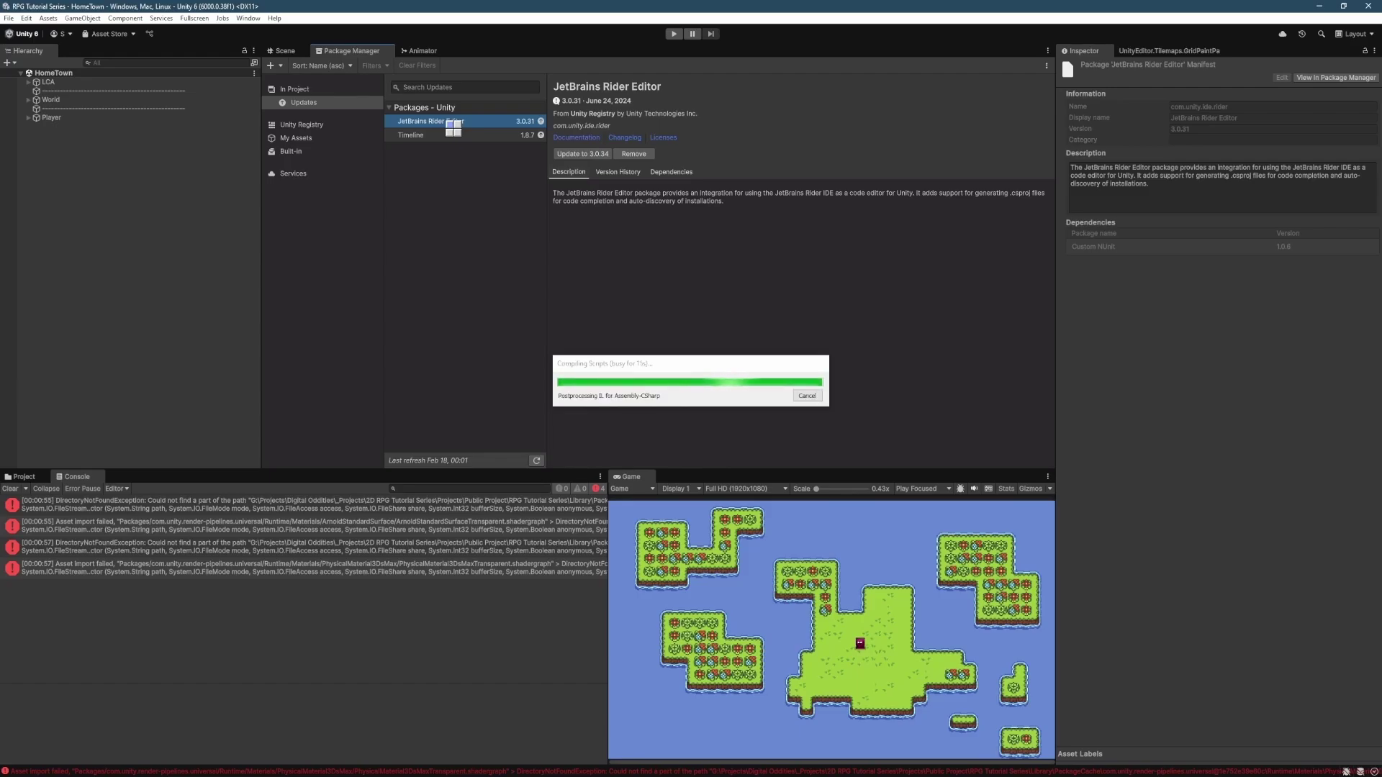
left_click(575, 155)
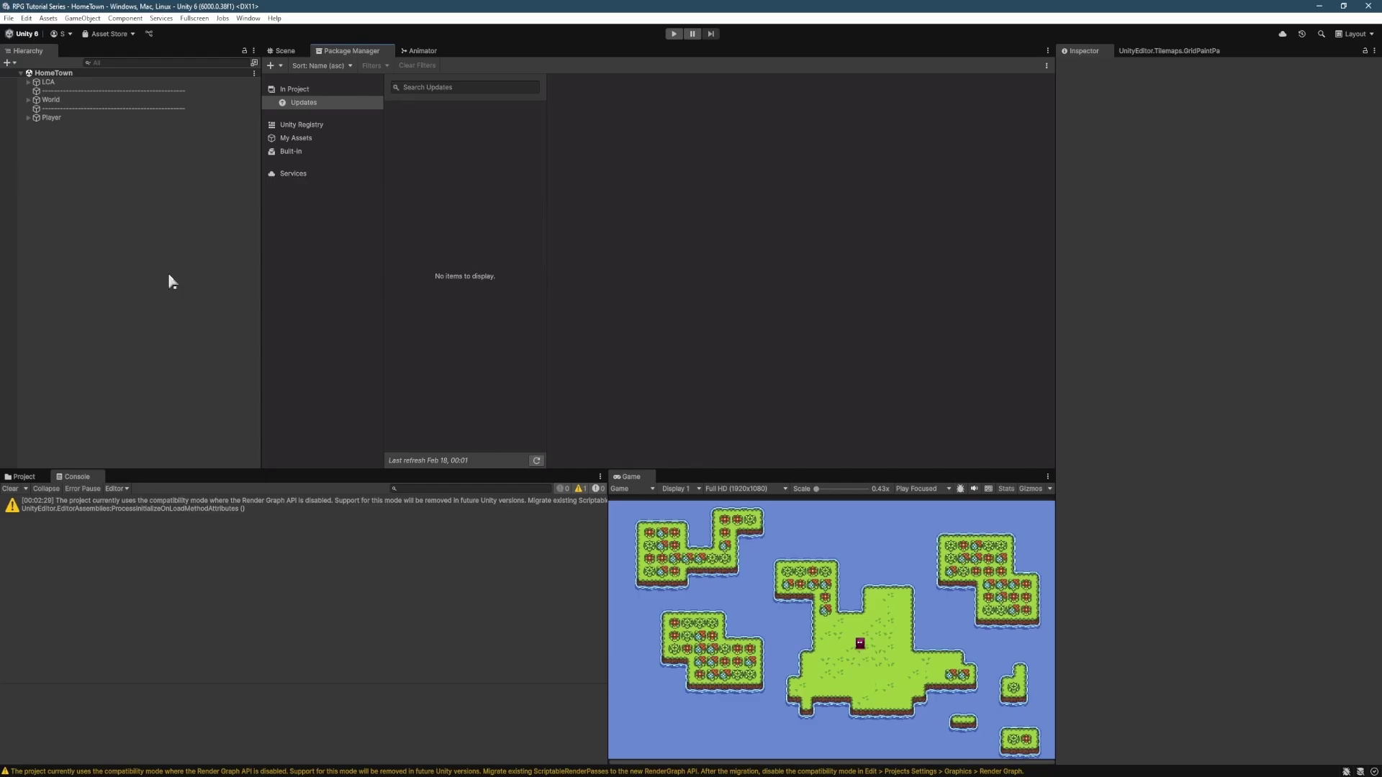
Step: Play-test the HomeTown scene by moving the player around the island in several directions, and exit the fullscreen game
left_click(282, 50)
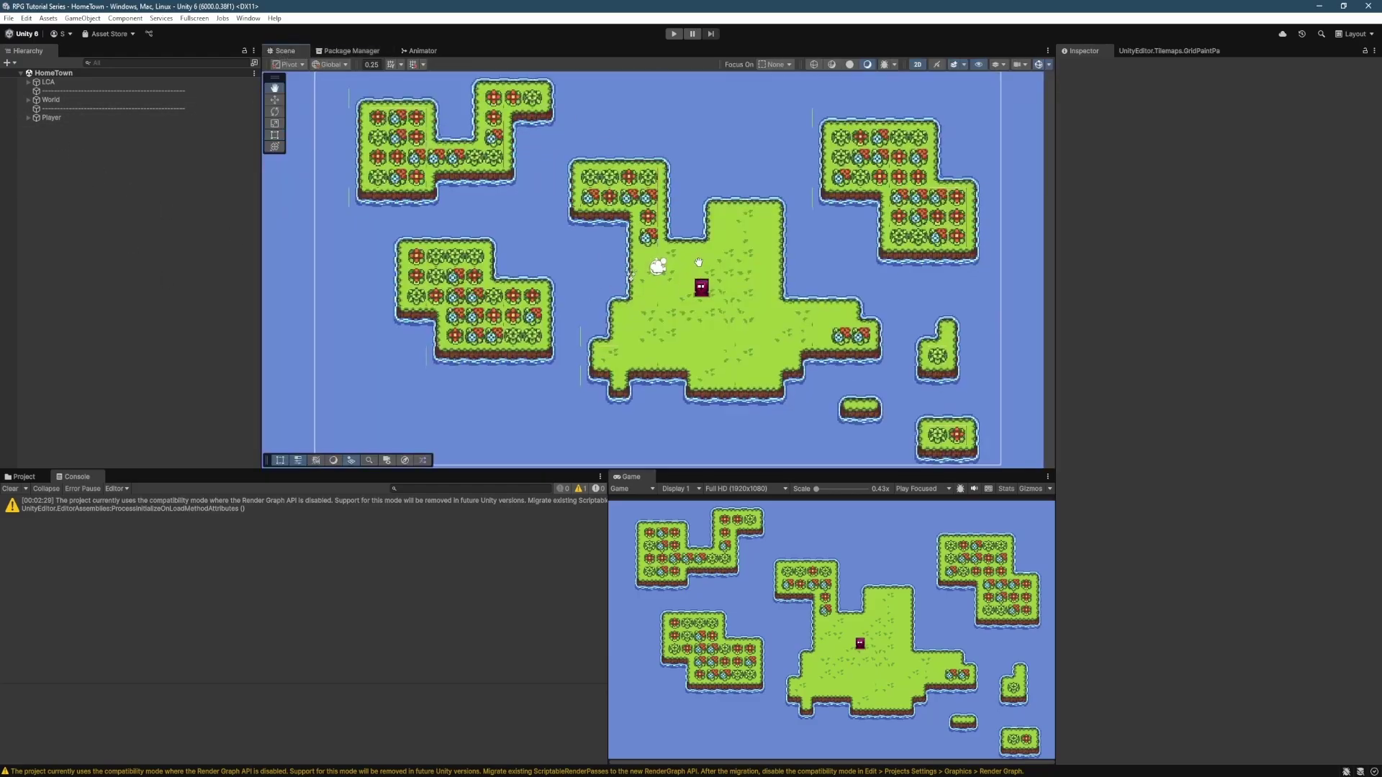
key("ctrl+p")
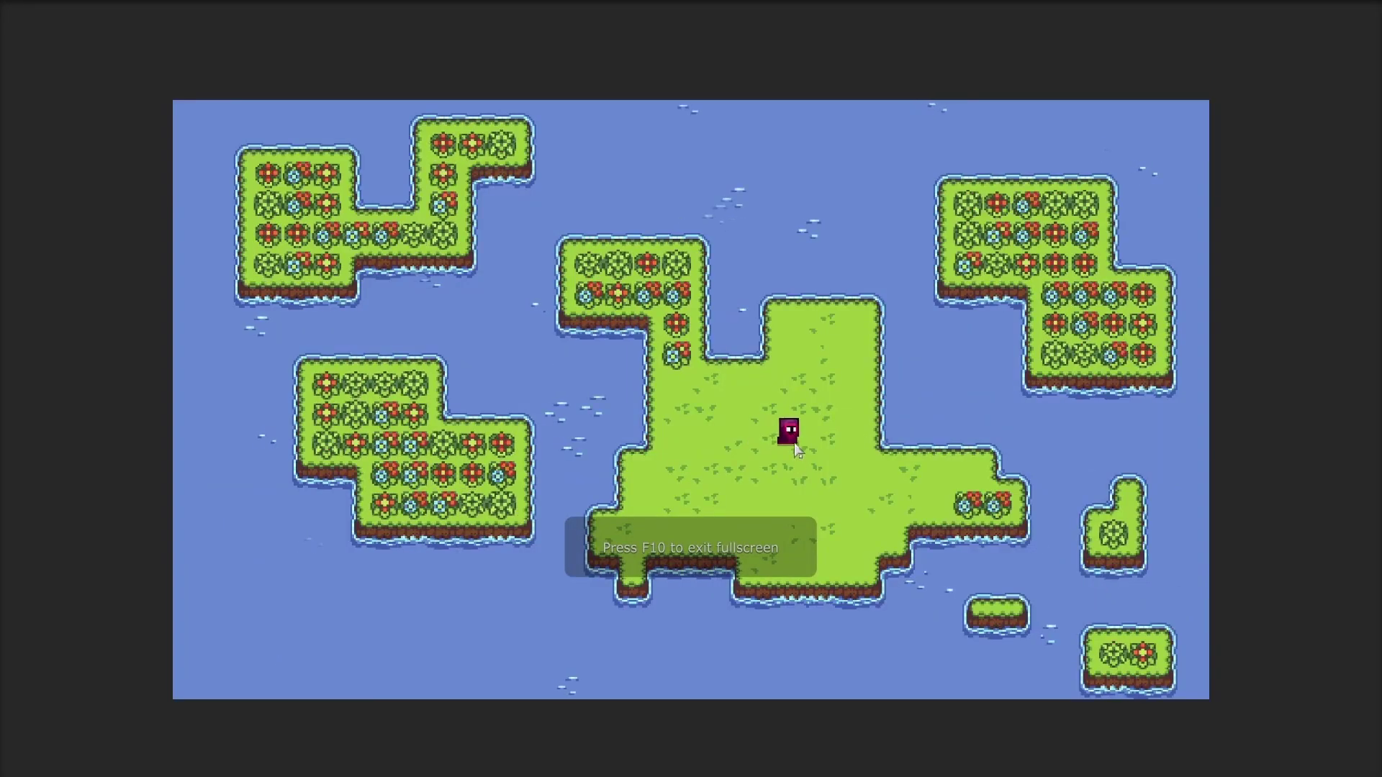
key("Up")
key("Right")
key("Right")
key("Down")
key("Left")
key("Down")
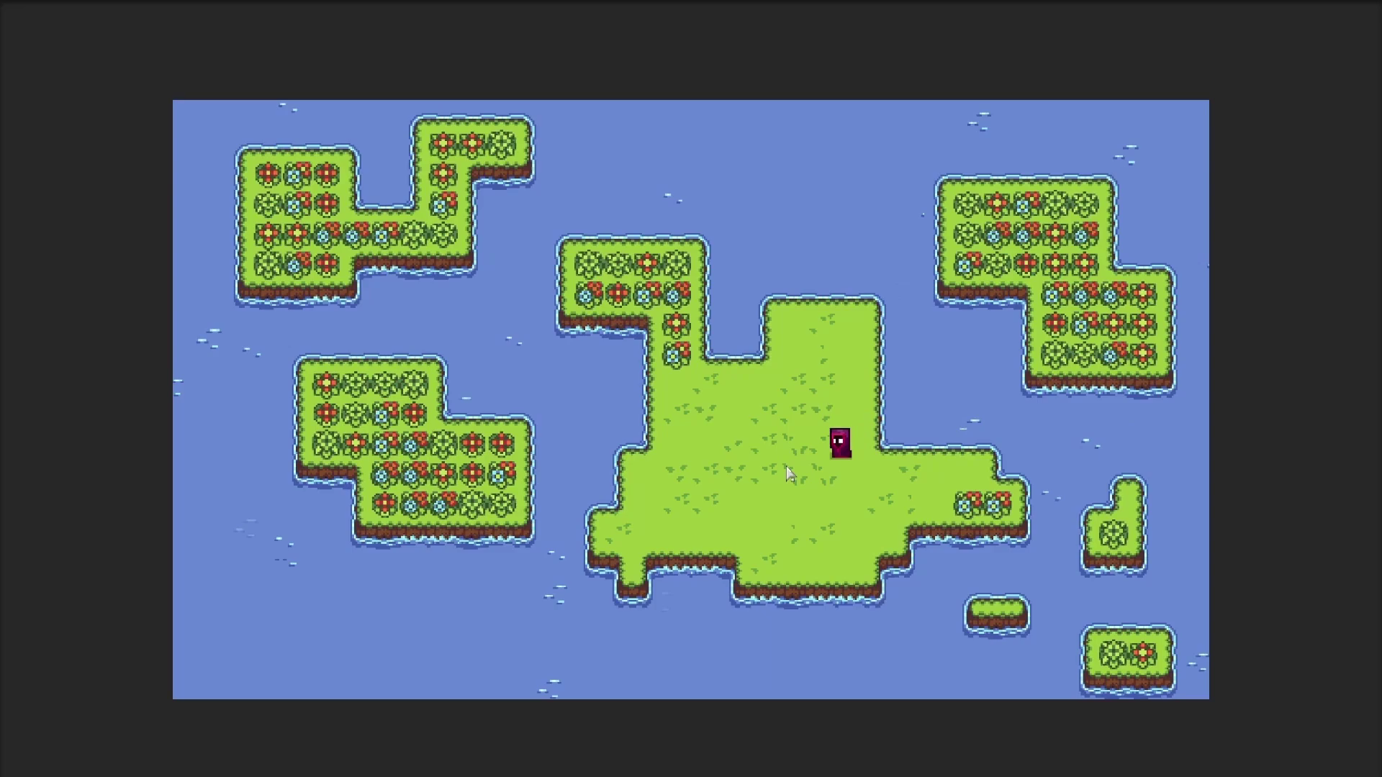
key("Left")
key("Up")
key("Down")
key("Left")
key("F10")
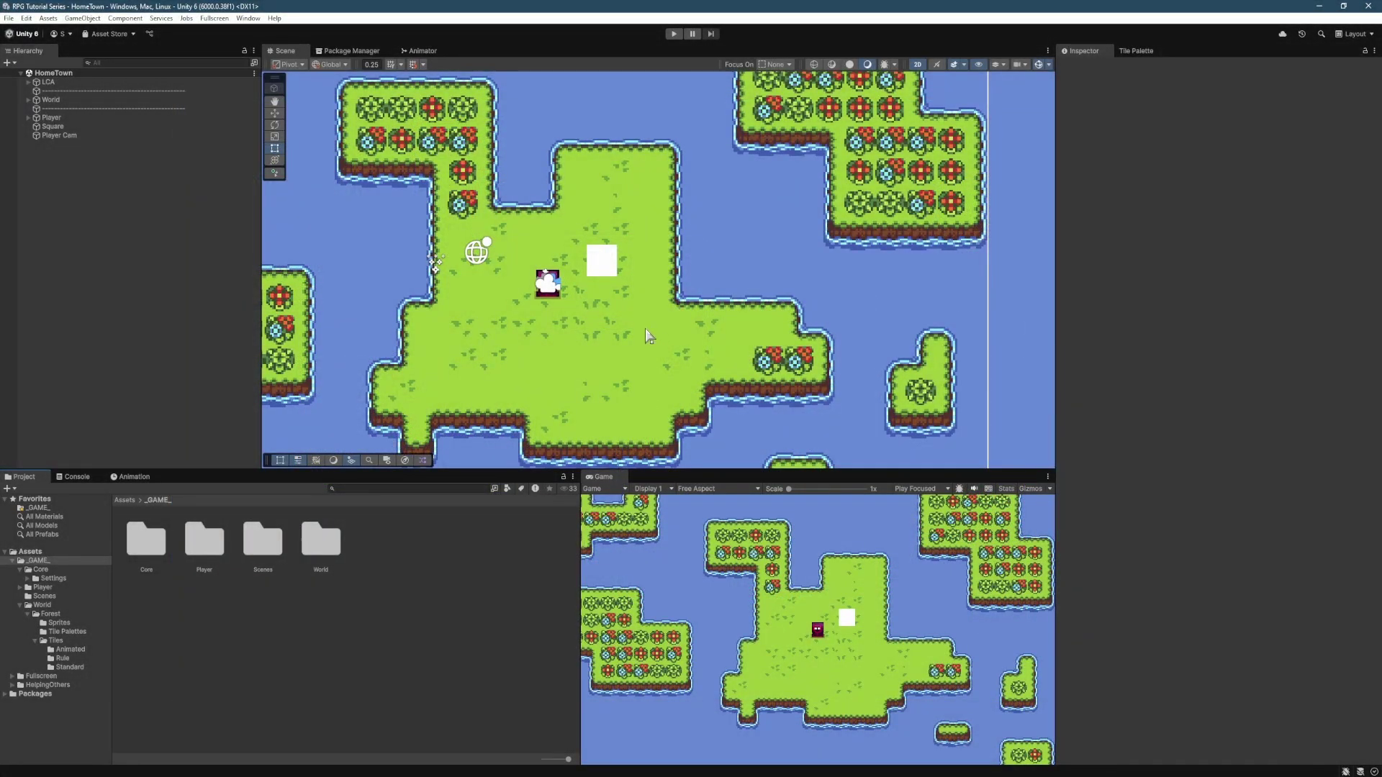
Step: Delete the Player Cam object from the HomeTown scene
key("Left")
key("Up")
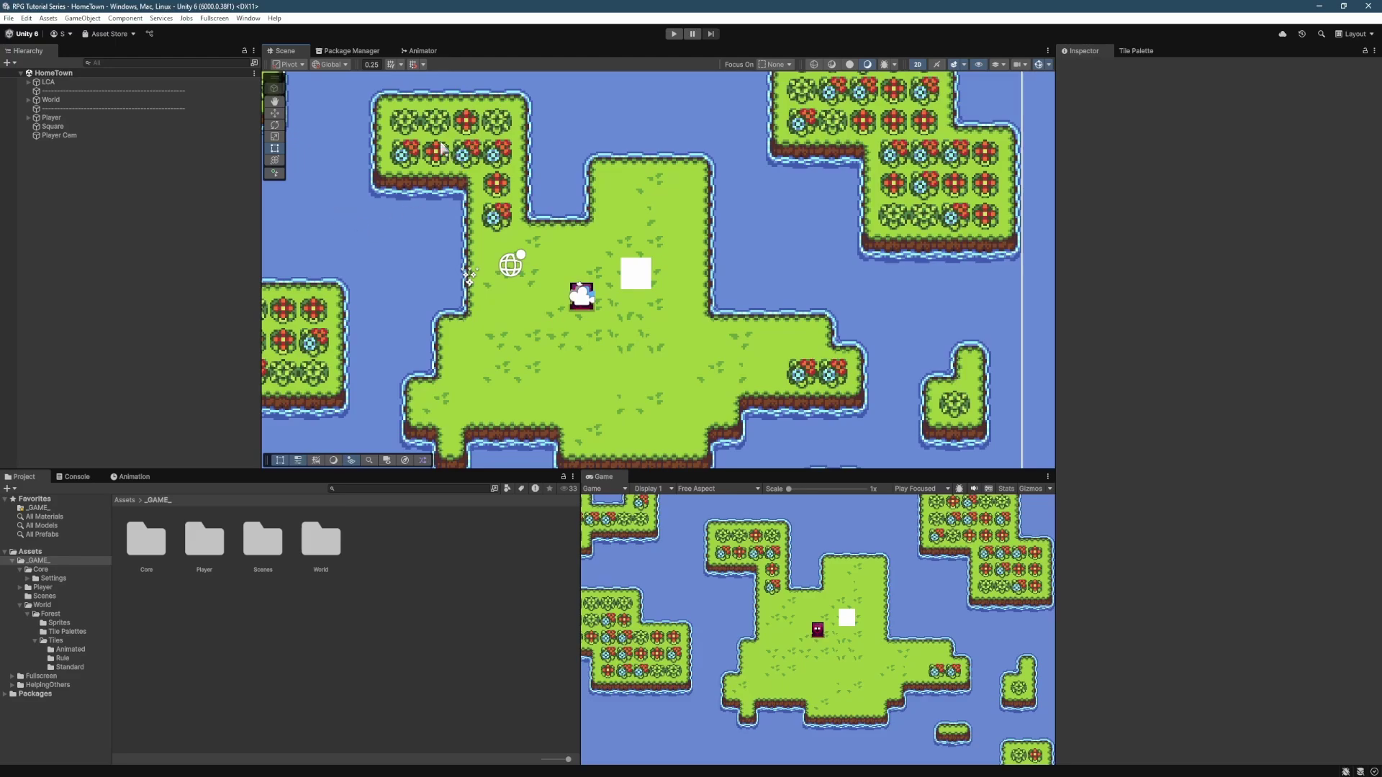
left_click(72, 136)
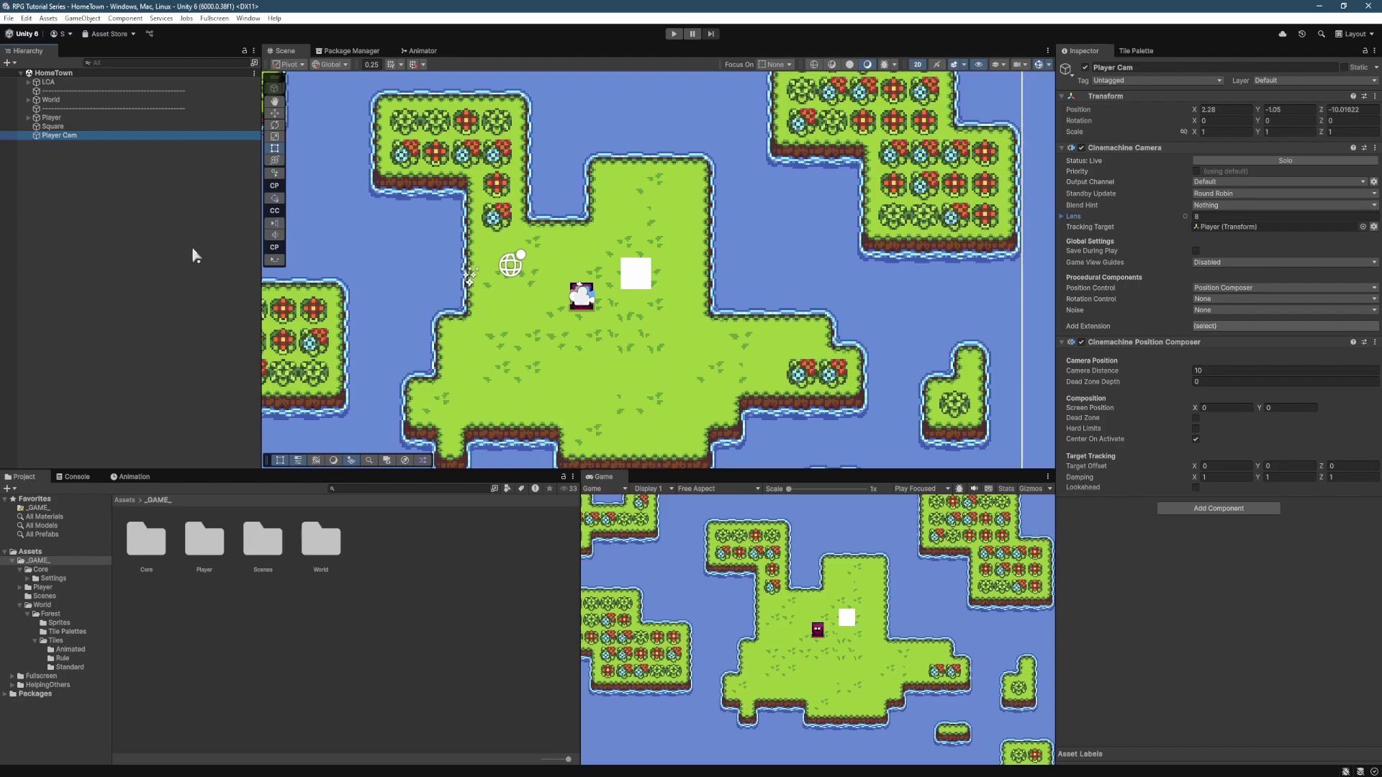
key("Delete")
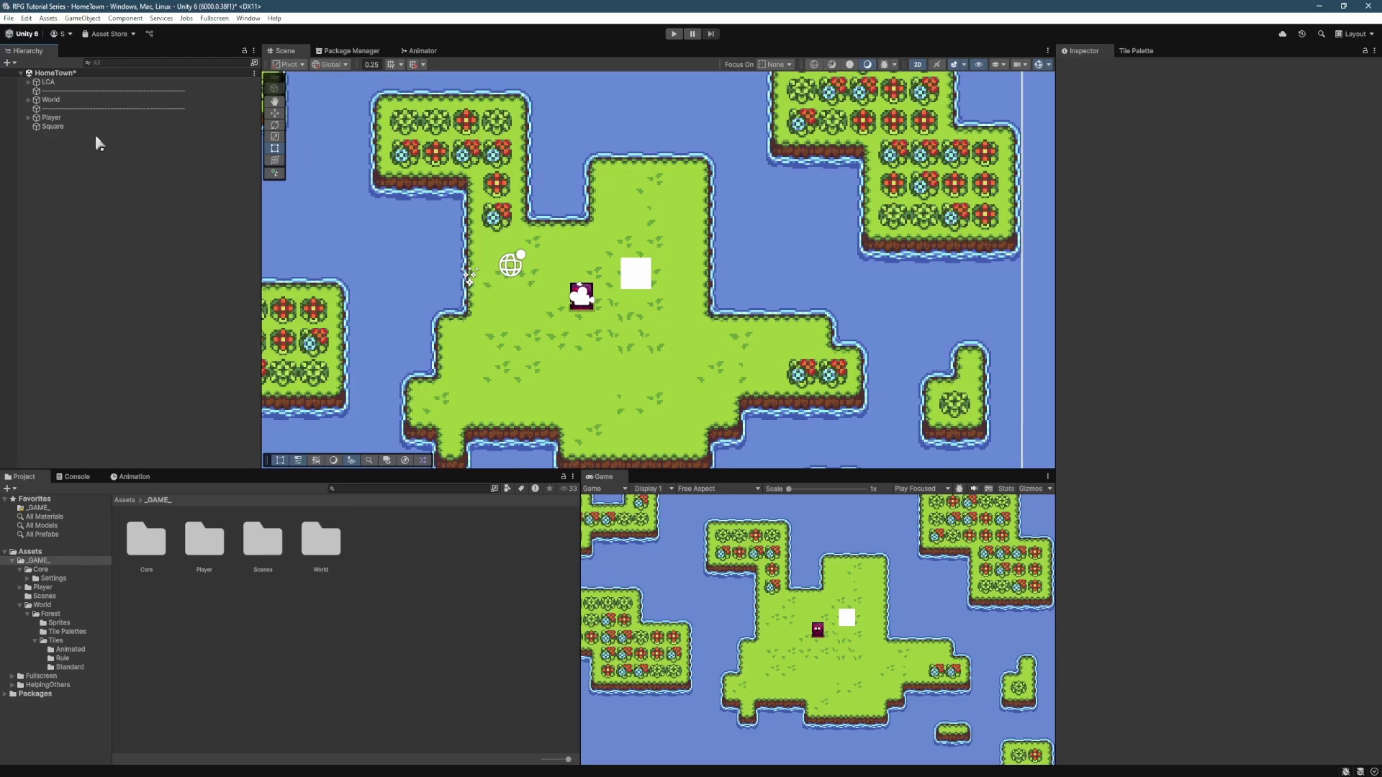
Step: Remove the Cinemachine Brain component from the Main Camera inside the LCA group
left_click(45, 83)
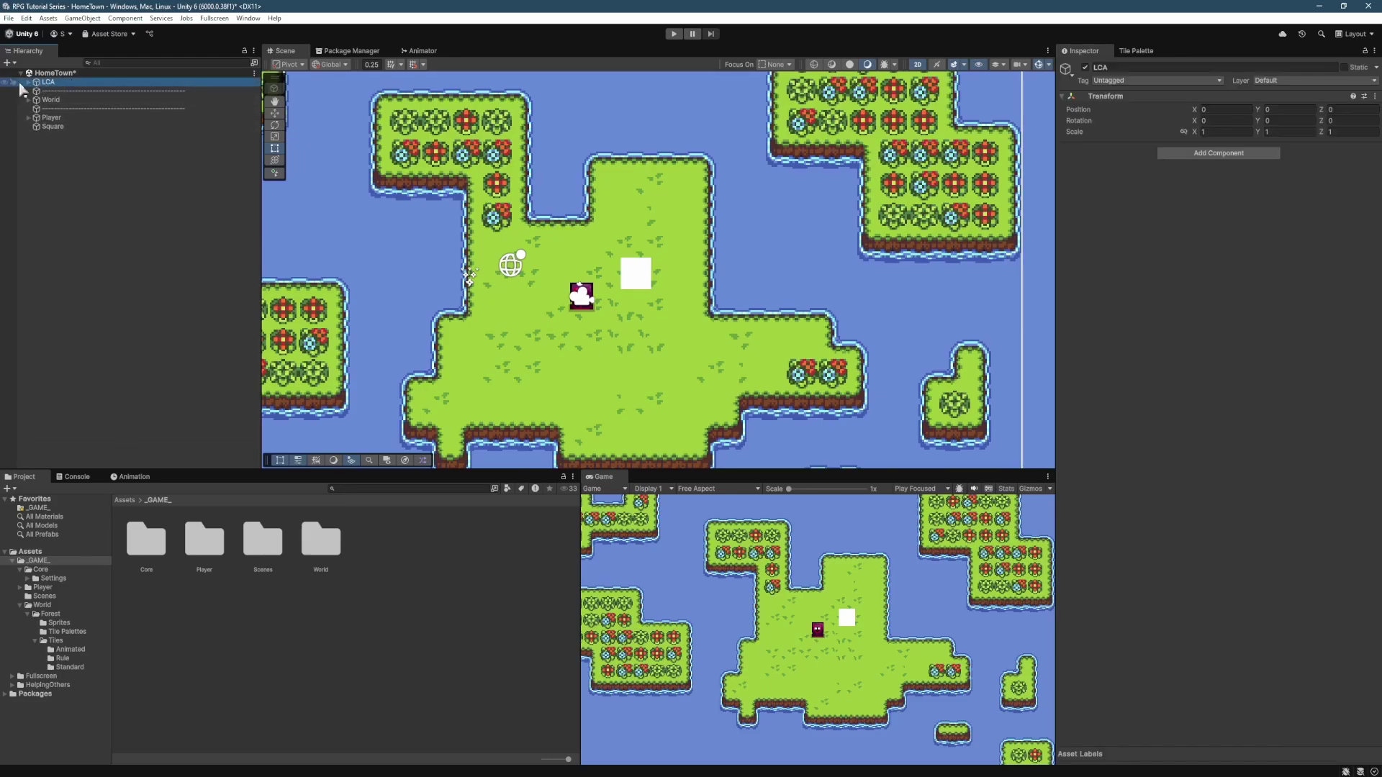
left_click(29, 82)
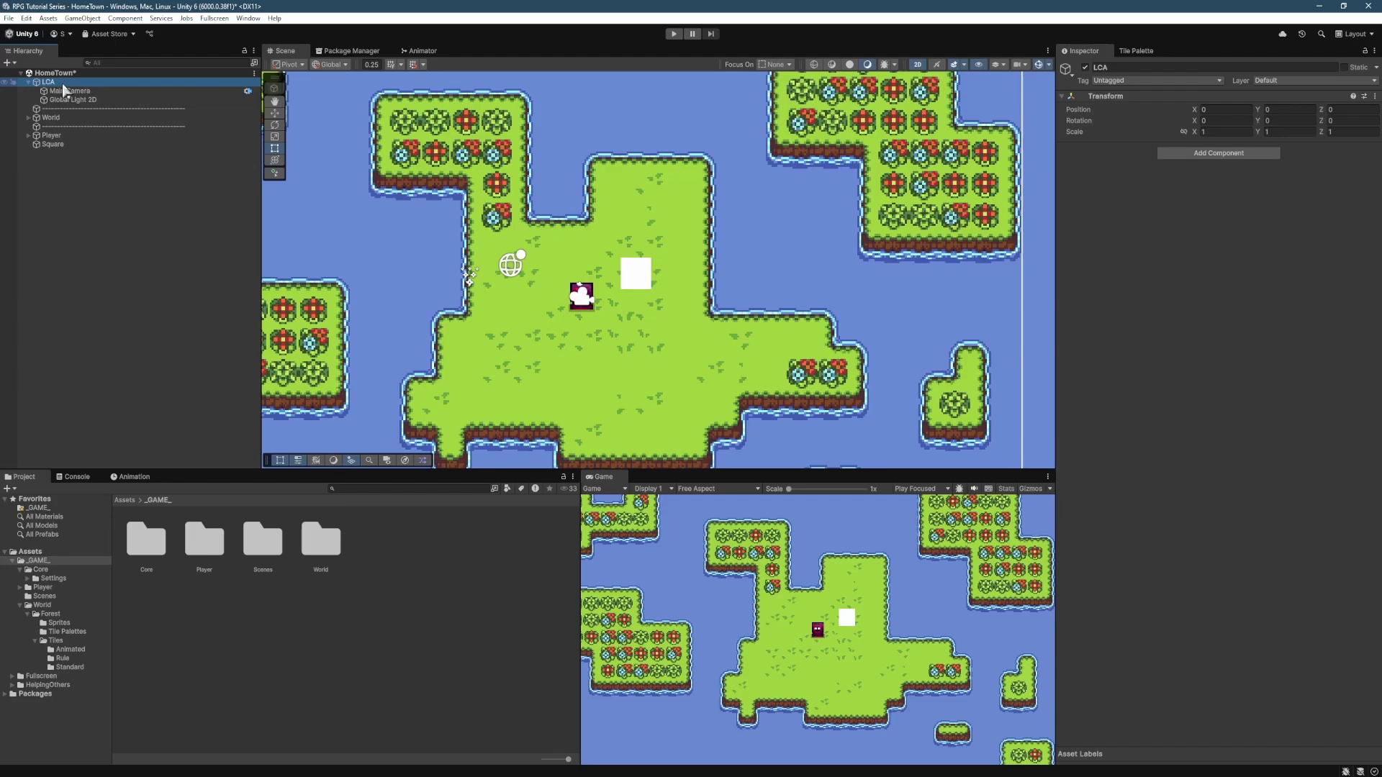
left_click(65, 90)
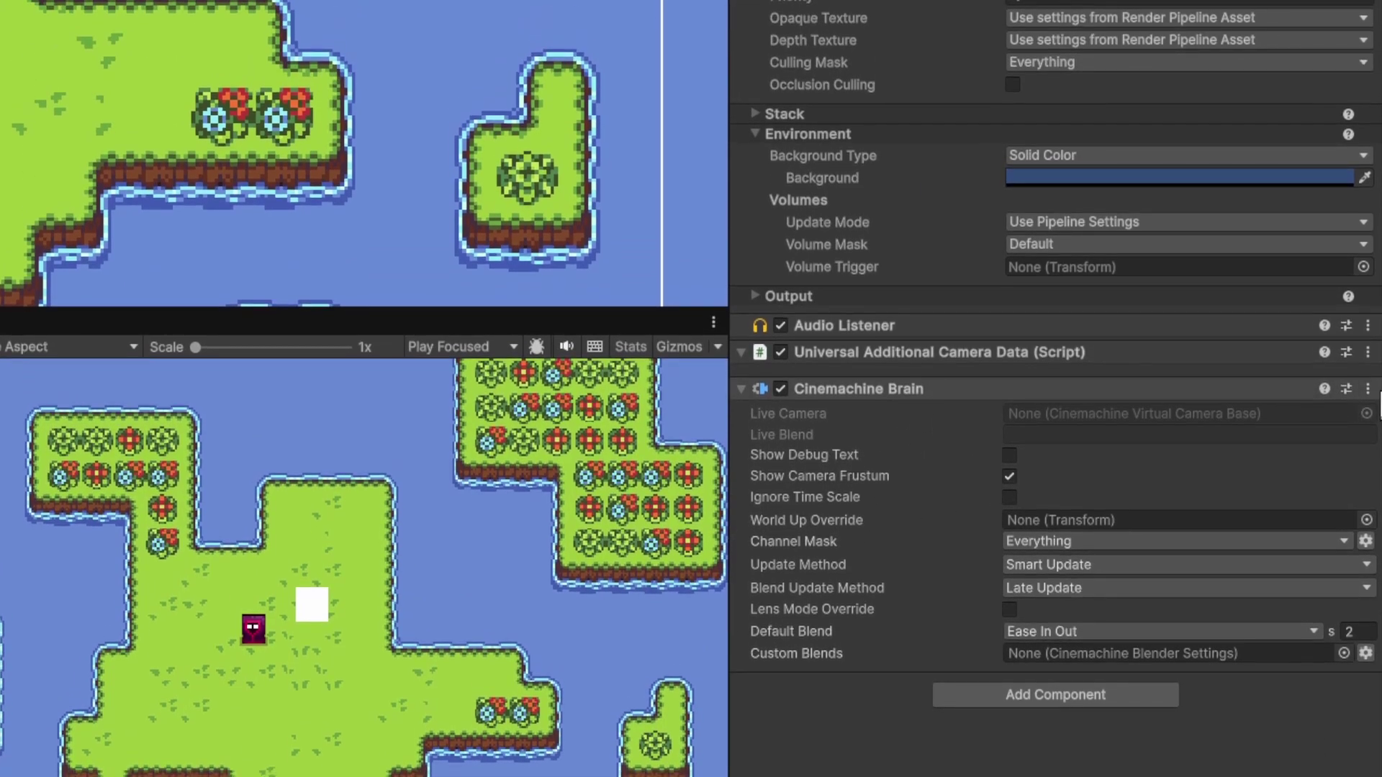
left_click(1368, 295)
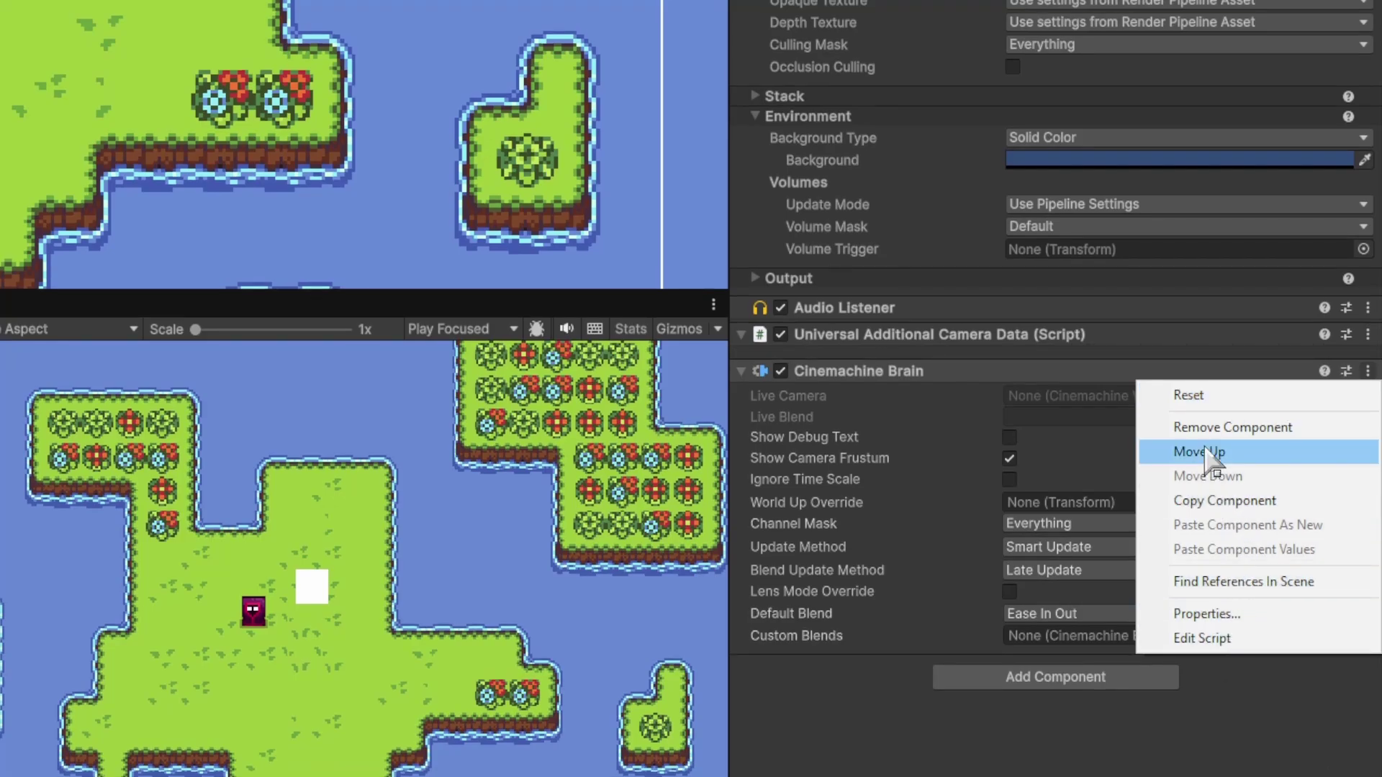
left_click(1217, 428)
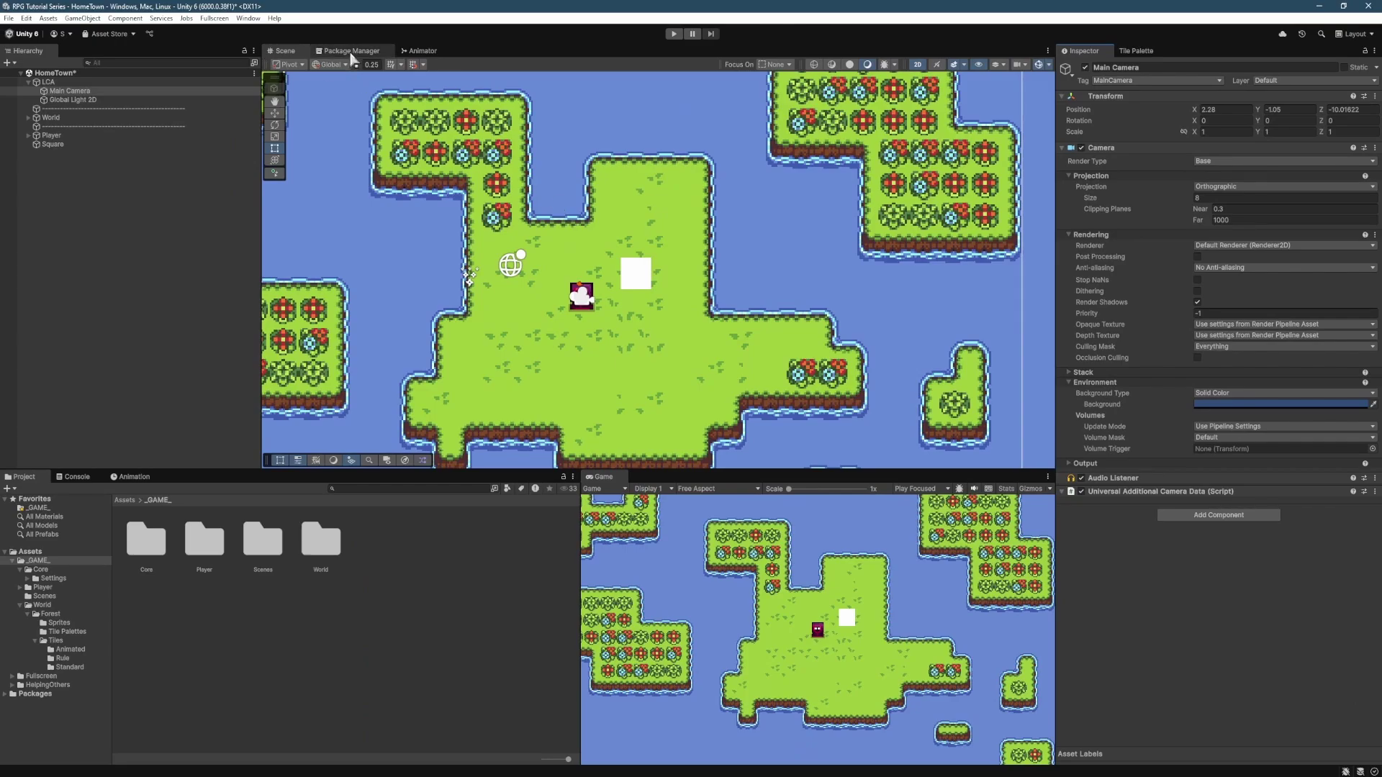
Step: Find Cinemachine among the Unity Registry packages and remove it from the project
left_click(249, 18)
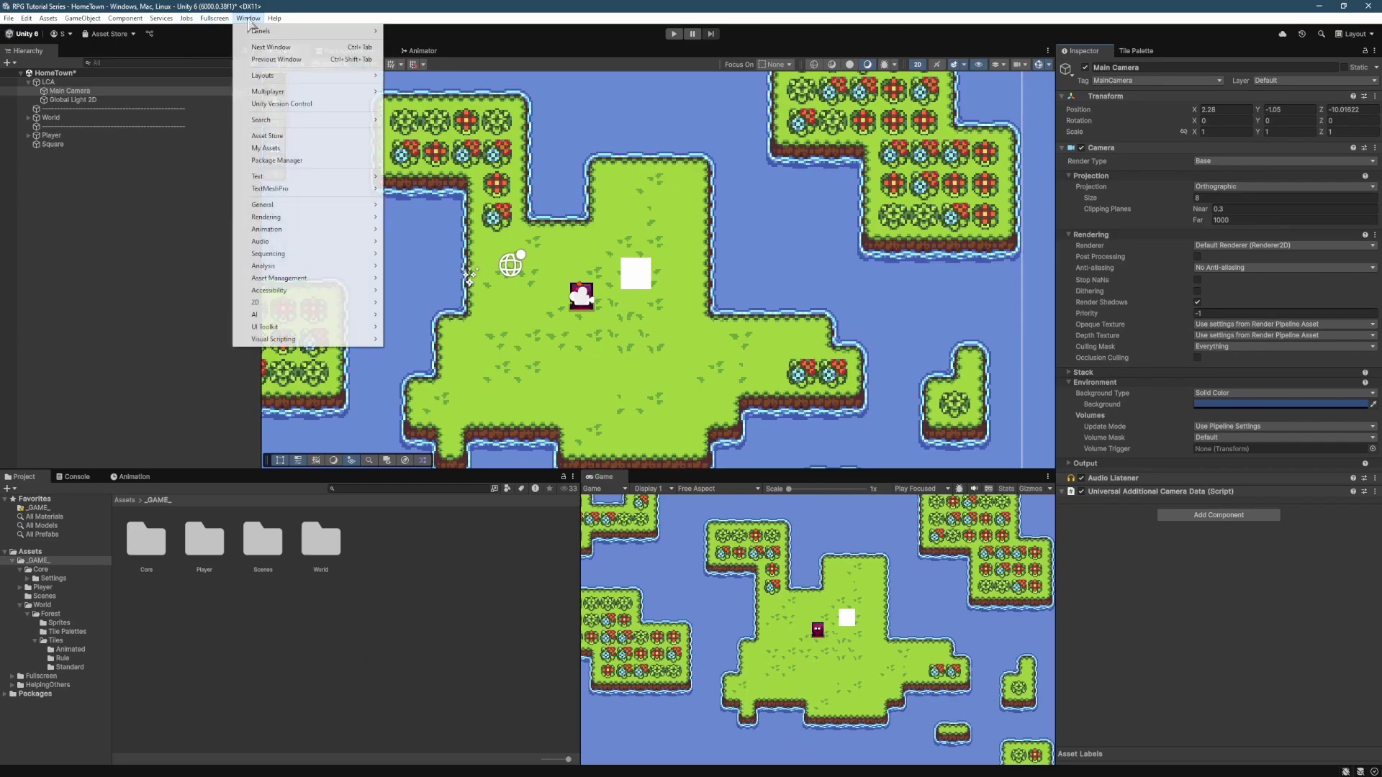
left_click(277, 159)
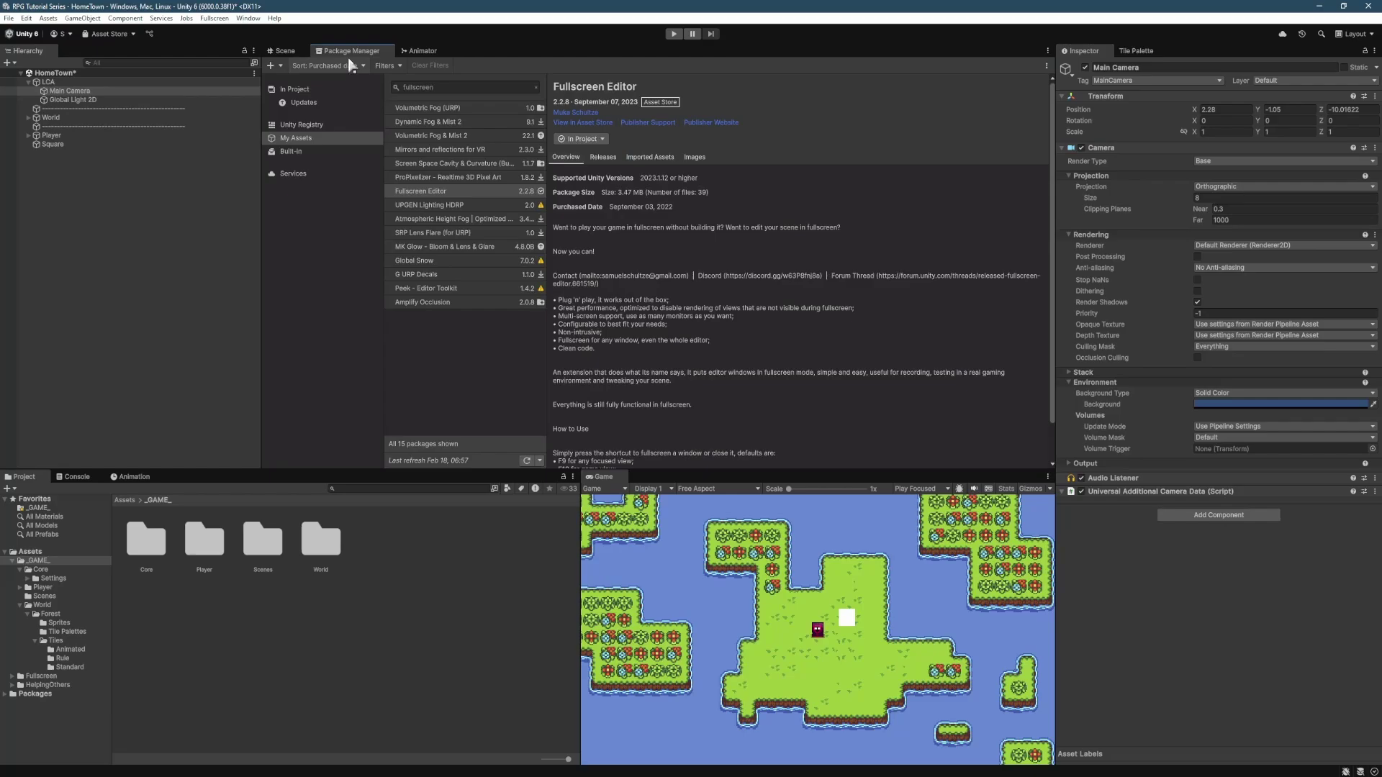
left_click(295, 126)
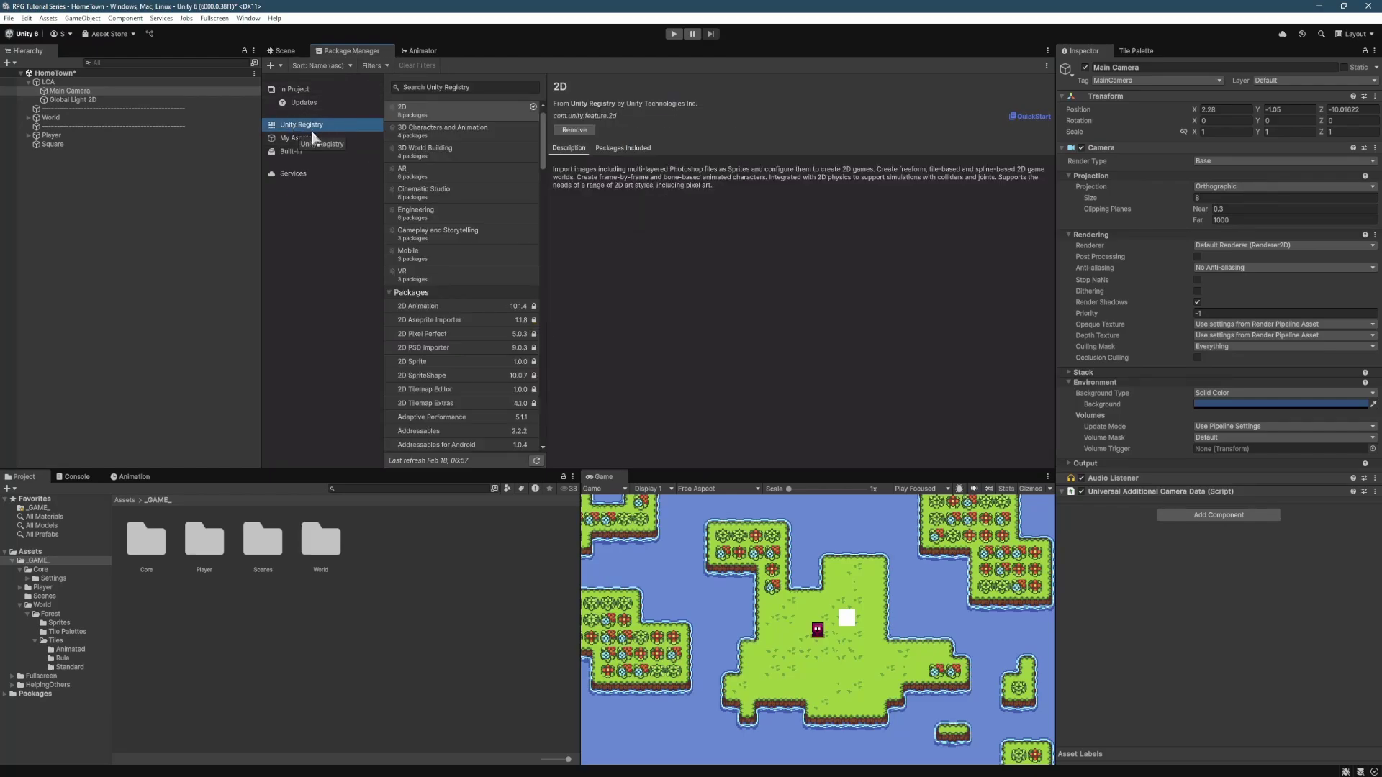
scroll(463, 327, "down", 8)
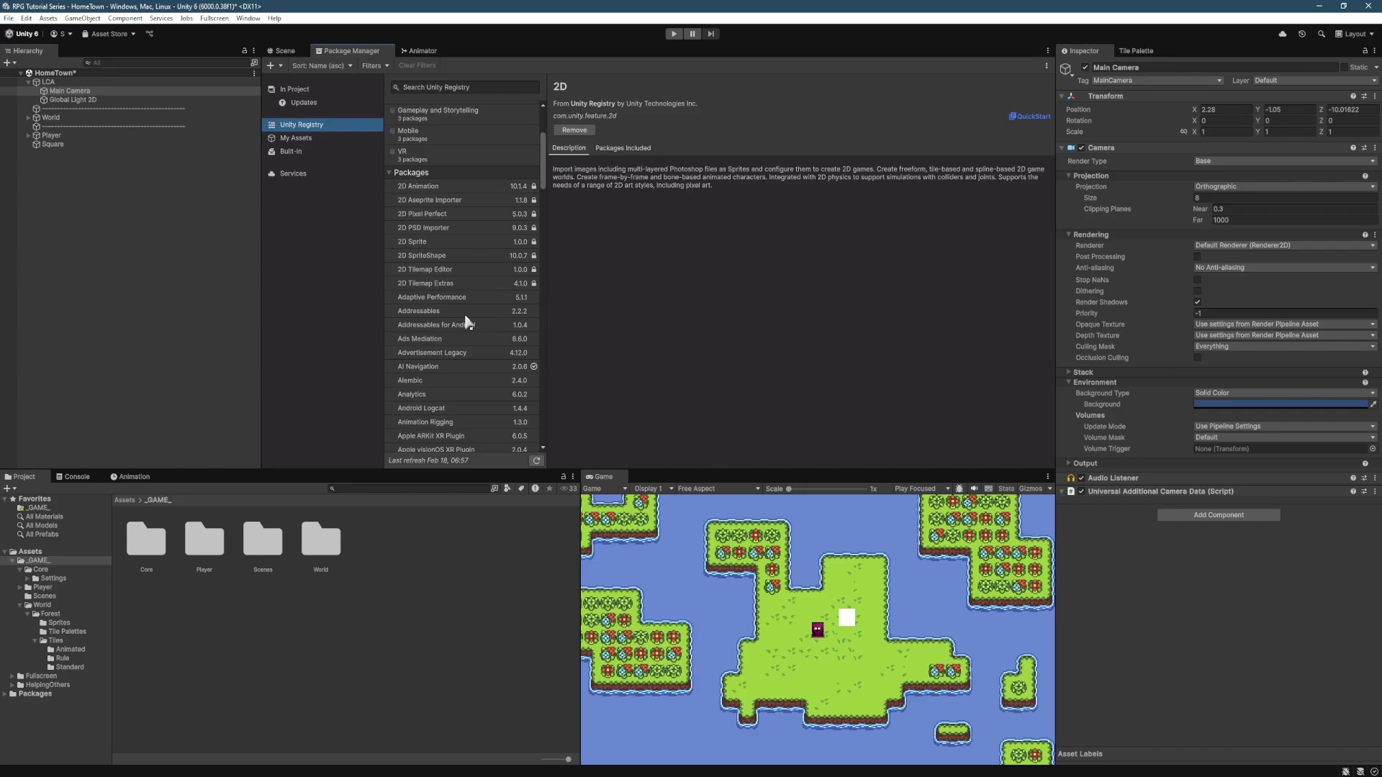
left_click(434, 426)
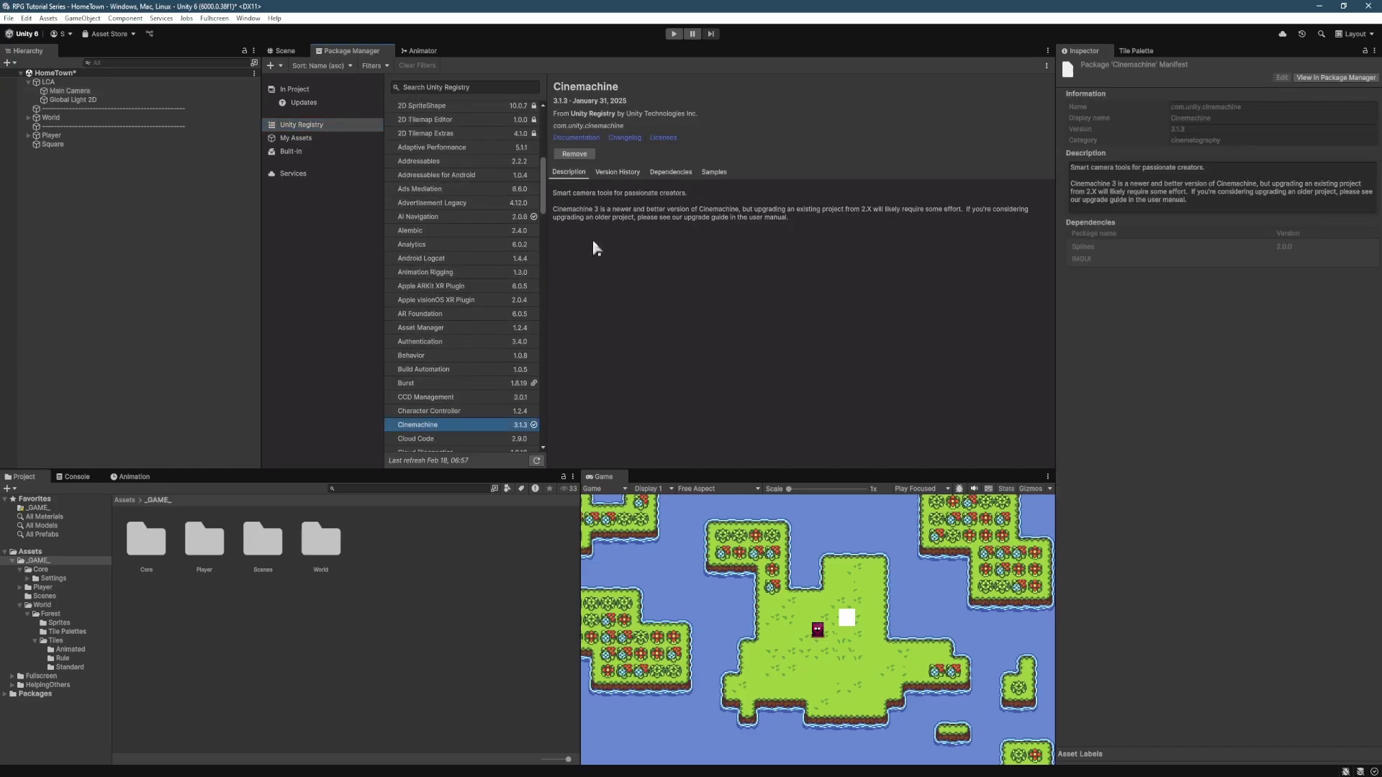
left_click(575, 154)
left_click(671, 412)
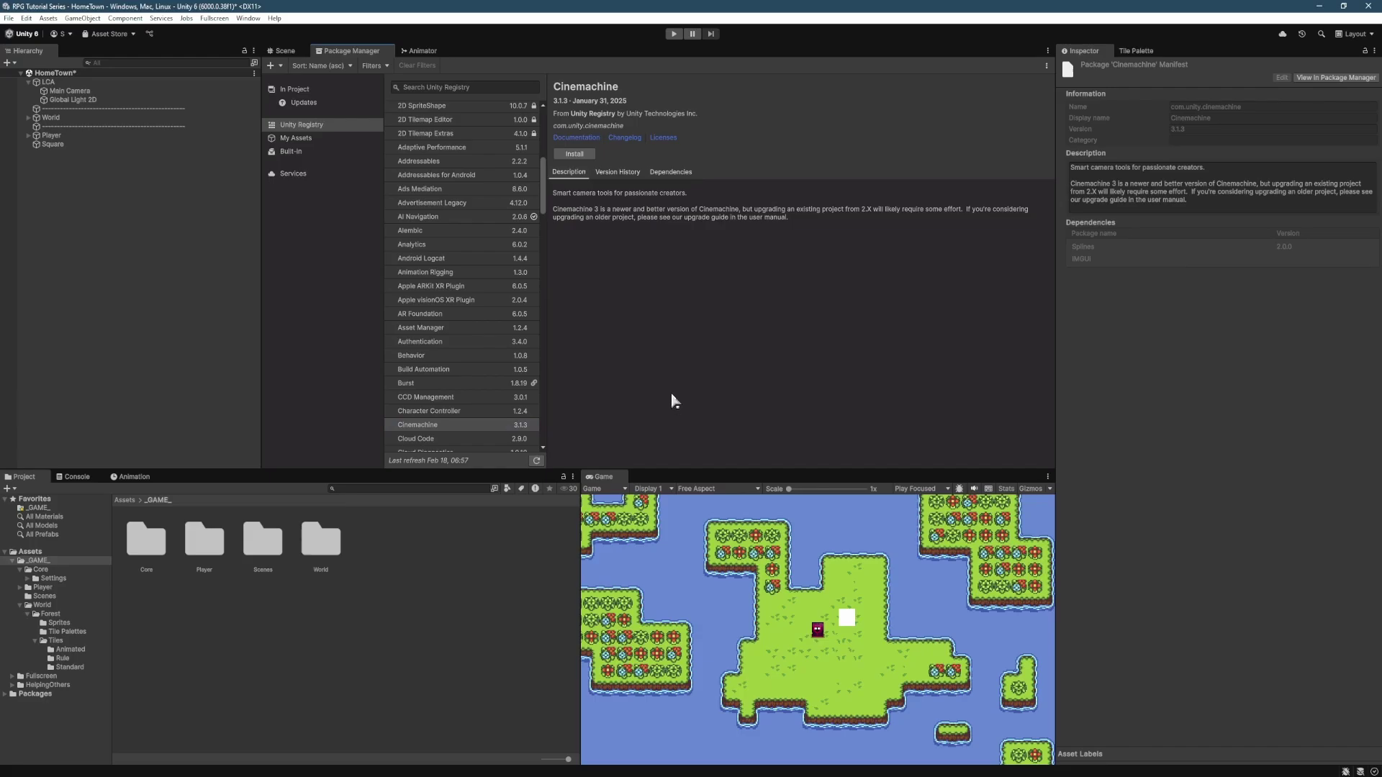
Step: Install the Cinemachine 3.1.3 package, return to the scene view and check the console for errors
left_click(574, 155)
left_click(284, 51)
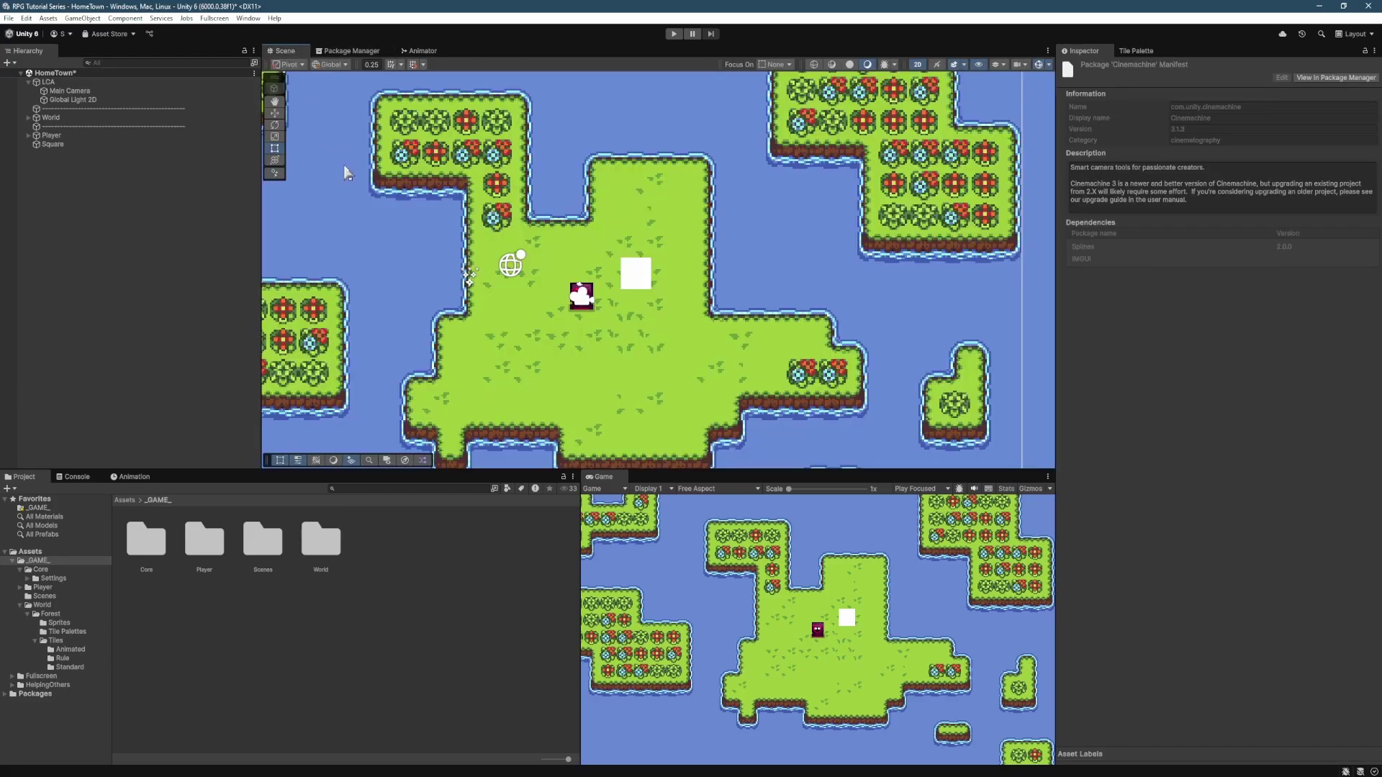
left_click(75, 477)
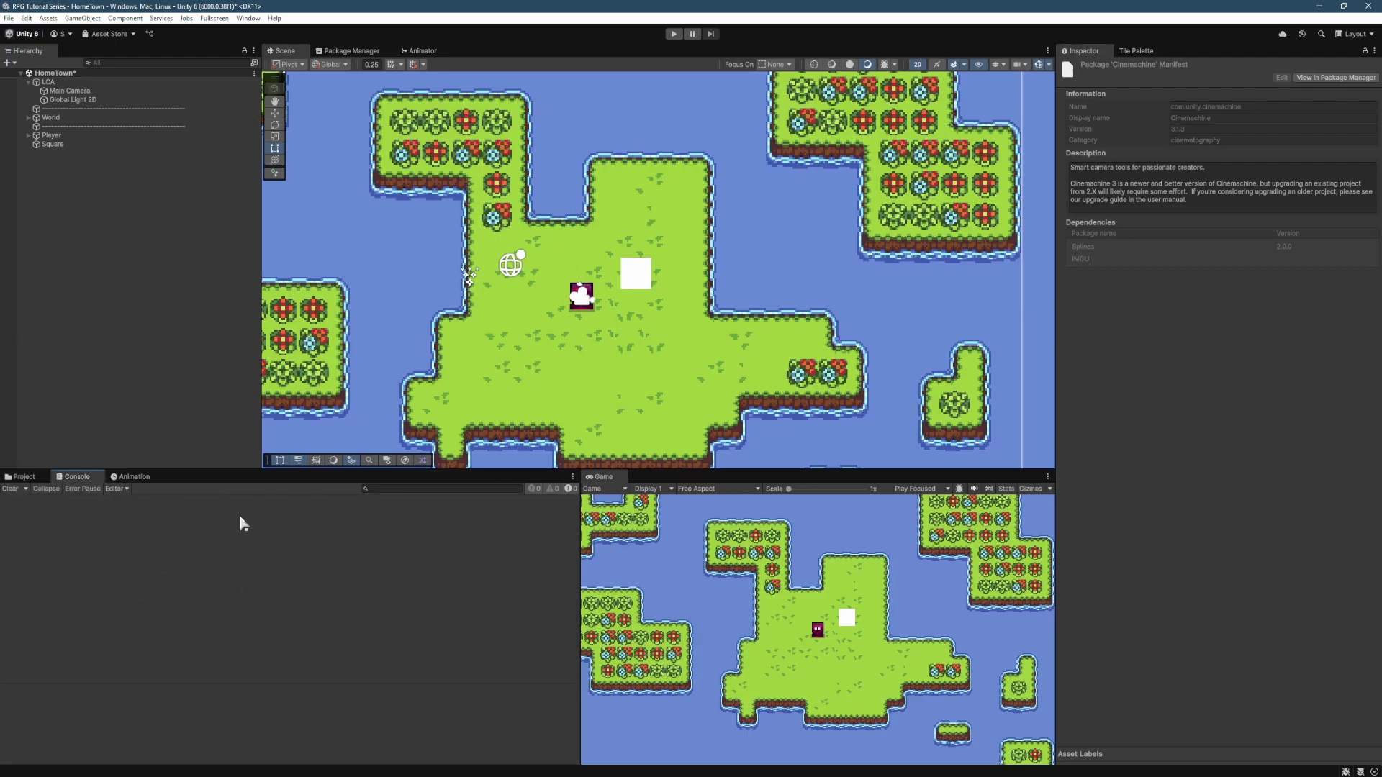
Step: Add a Cinemachine targeted 2D Camera to the scene's root level and name it Player Cam
left_click(122, 174)
right_click(63, 233)
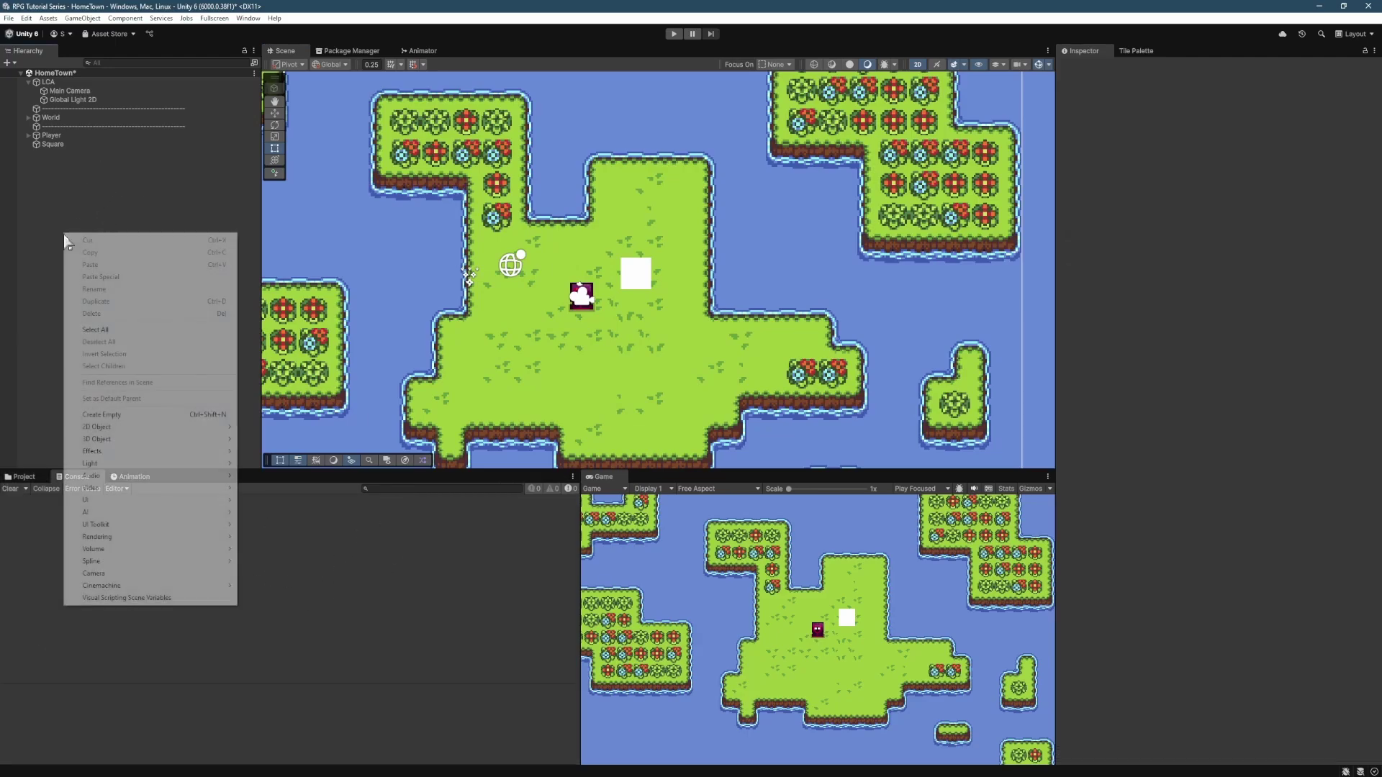
mouse_move(167, 586)
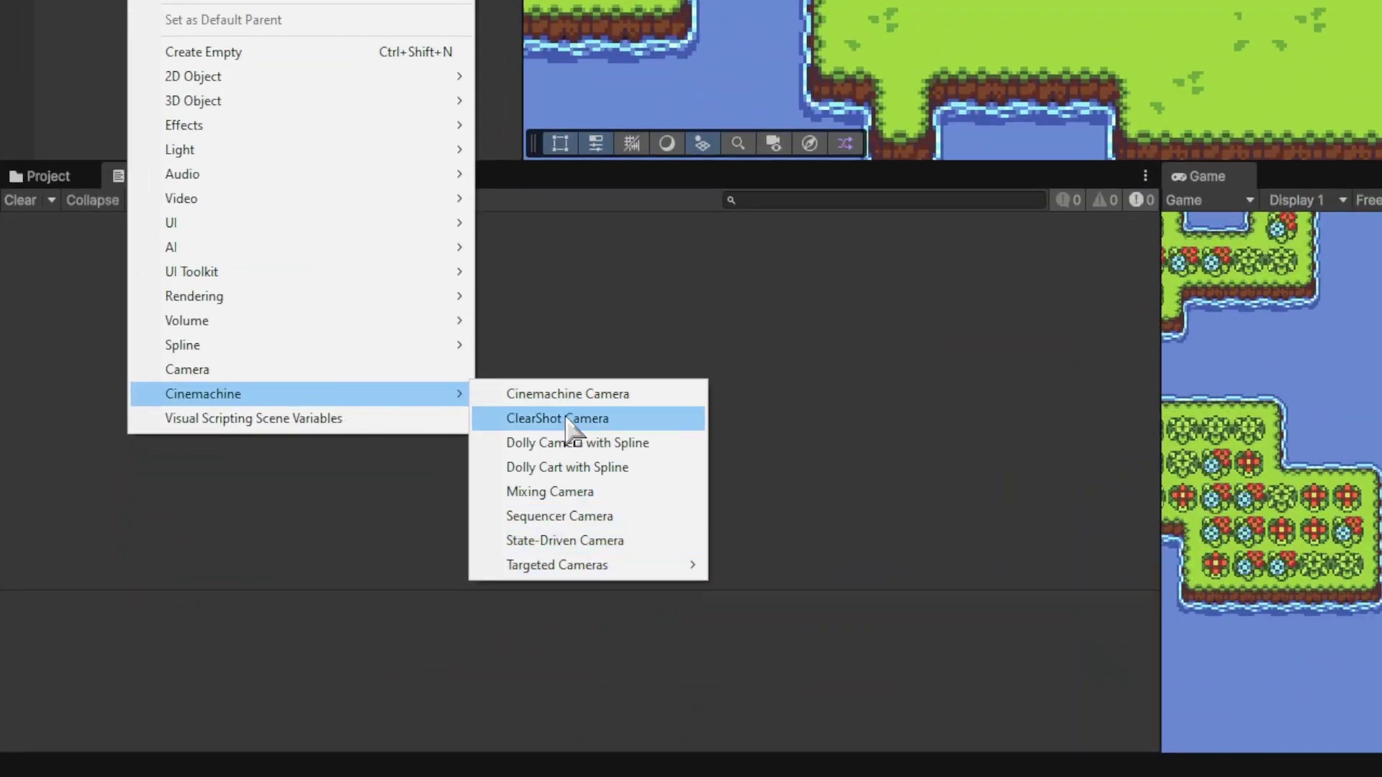
mouse_move(591, 569)
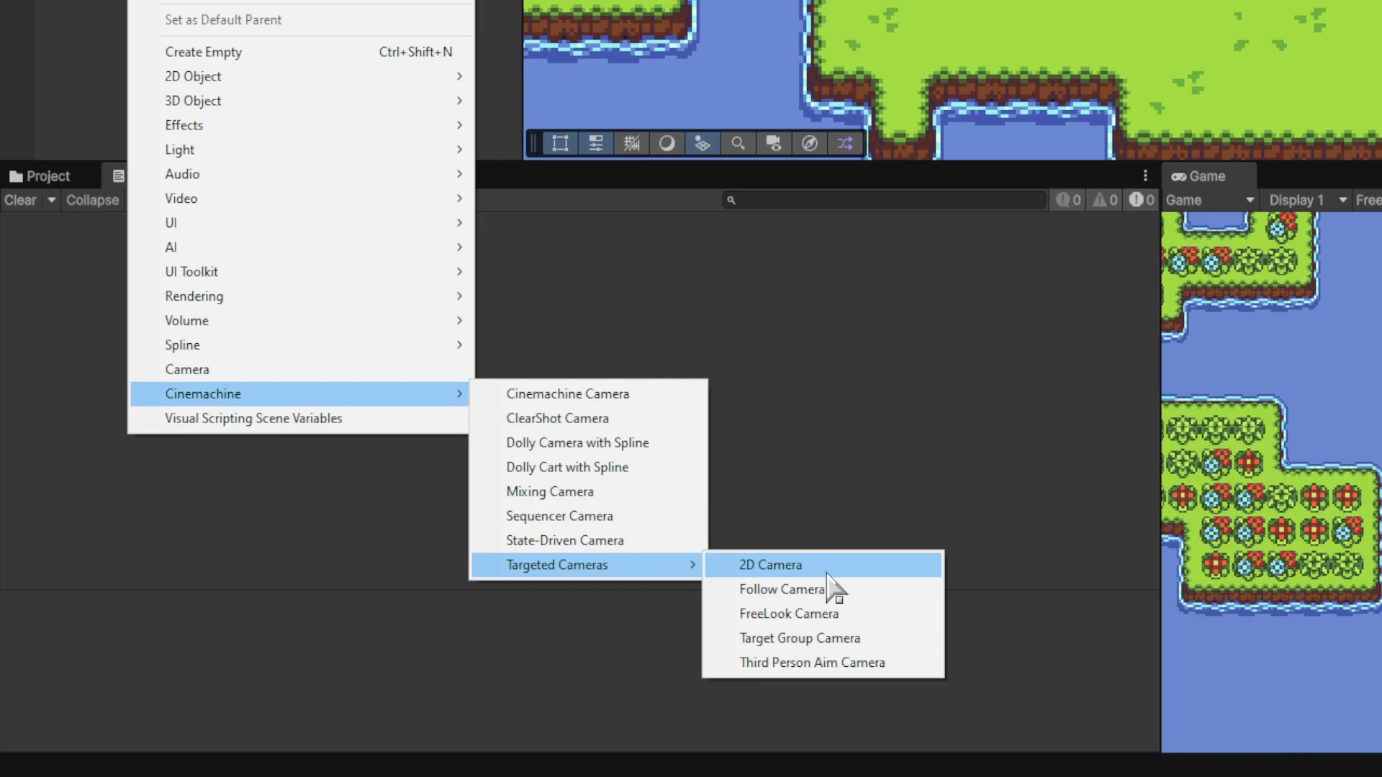
left_click(766, 566)
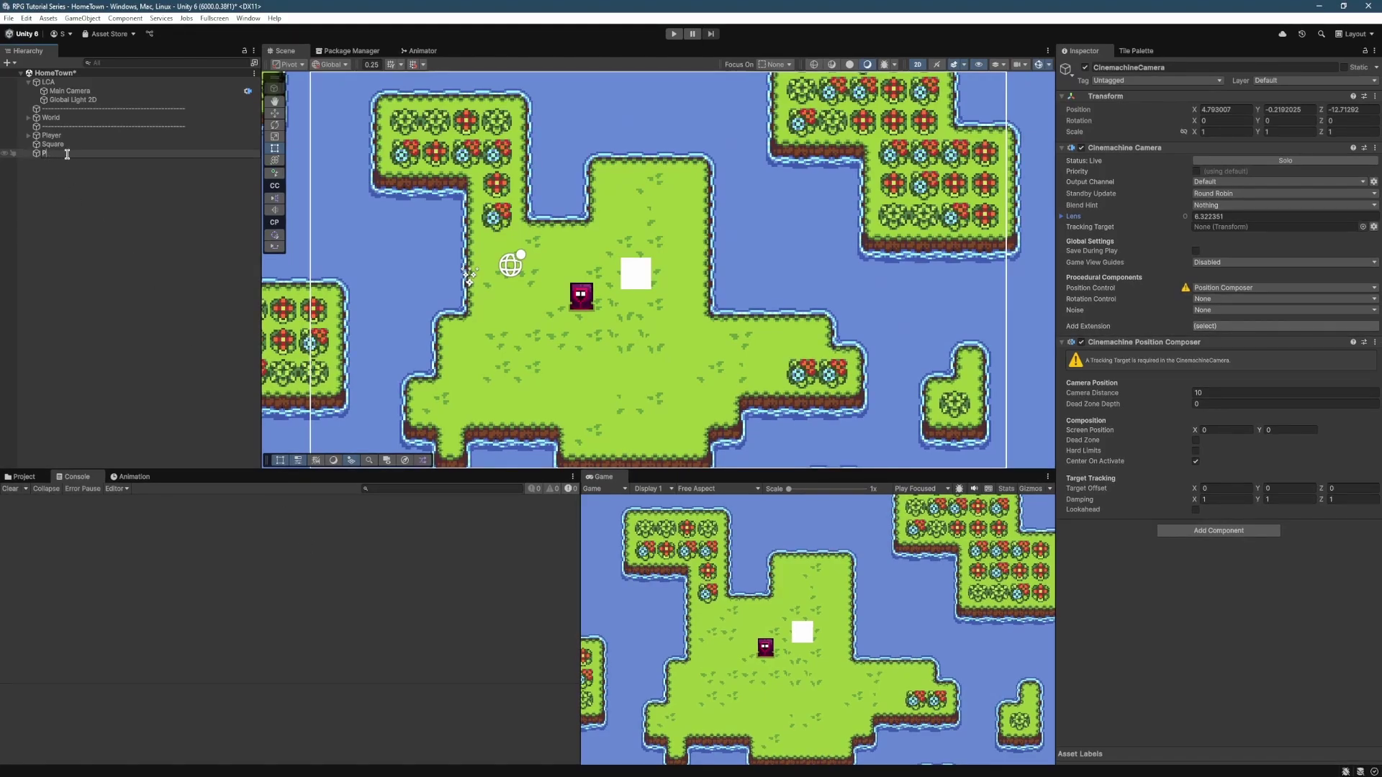
type("Player Cam")
key("Return")
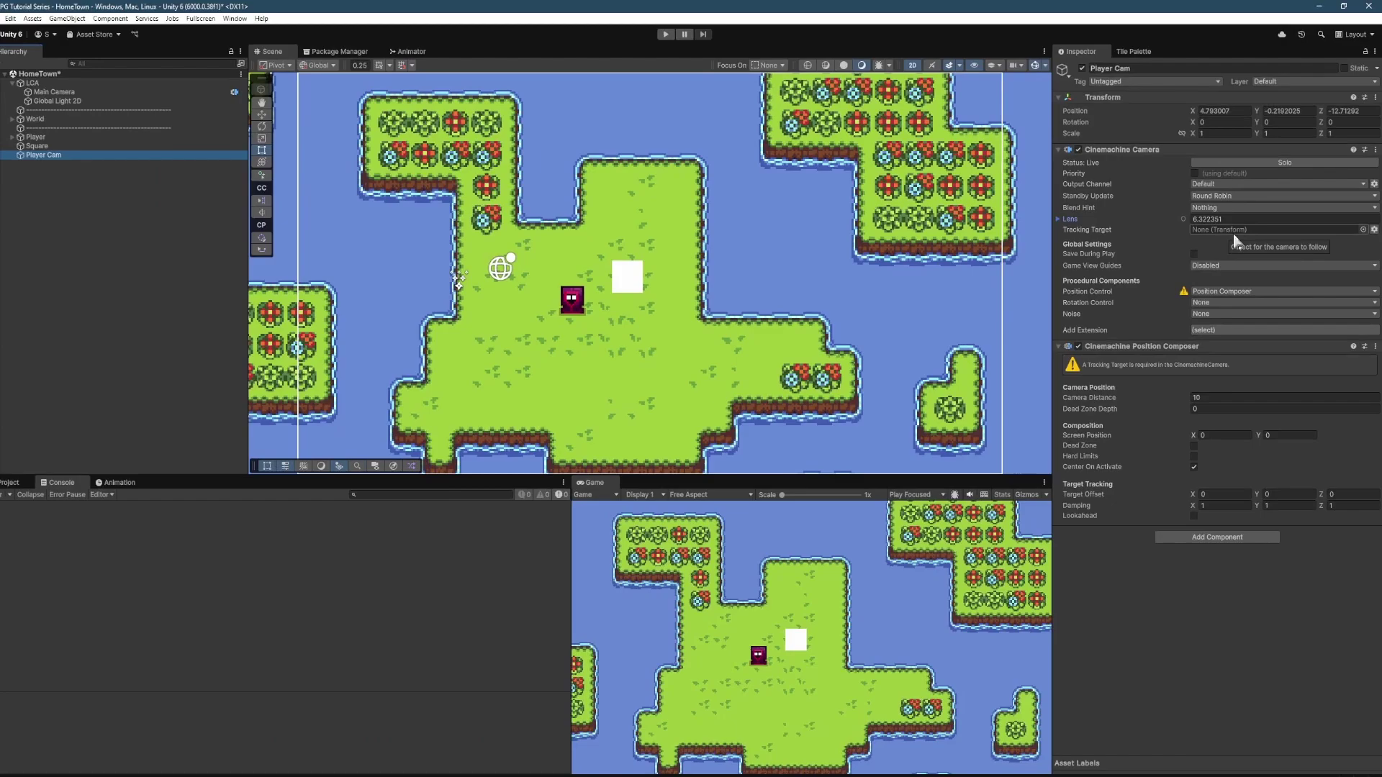
Step: Assign the Player as the Player Cam's tracking target, set its lens size to 8 and save the scene
left_click_drag(597, 133, 1236, 230)
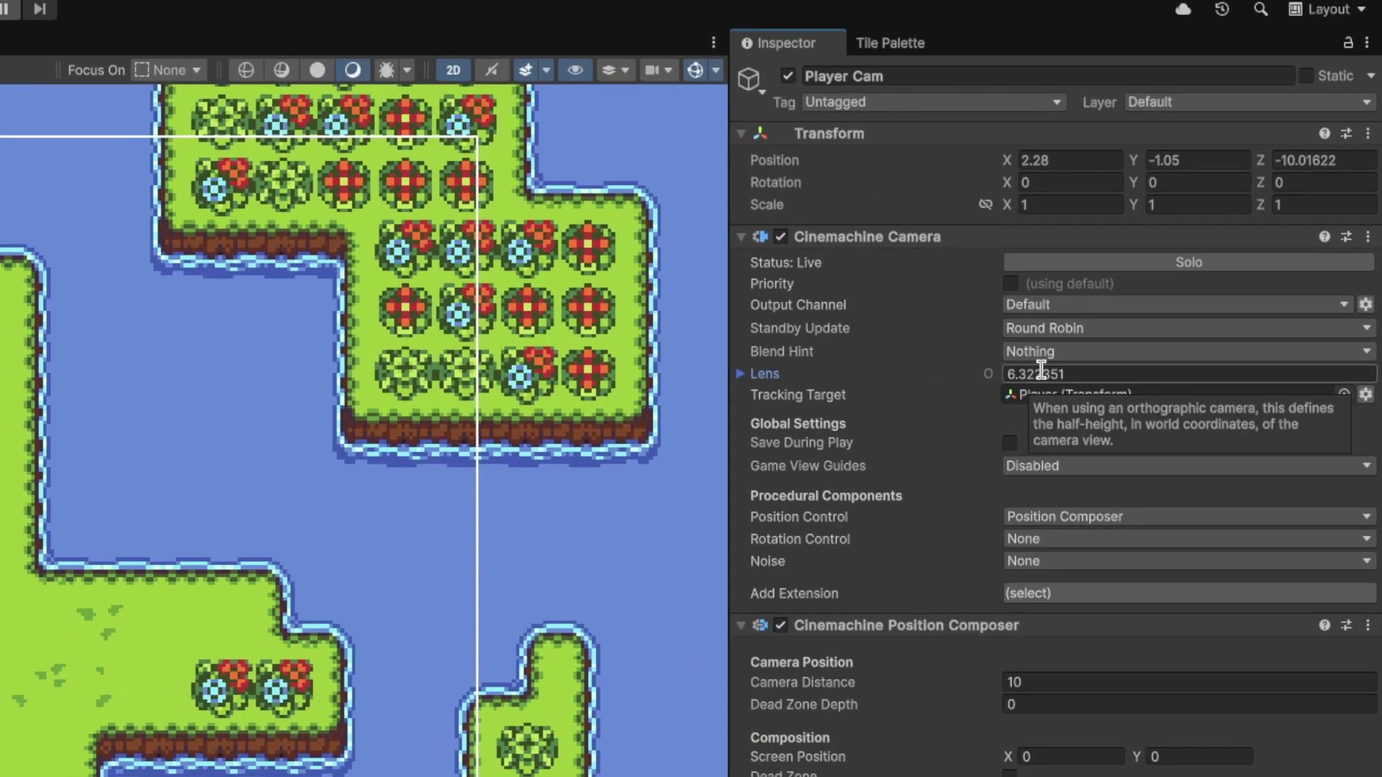
left_click(1058, 374)
key("Home")
key("ctrl+a")
type("8")
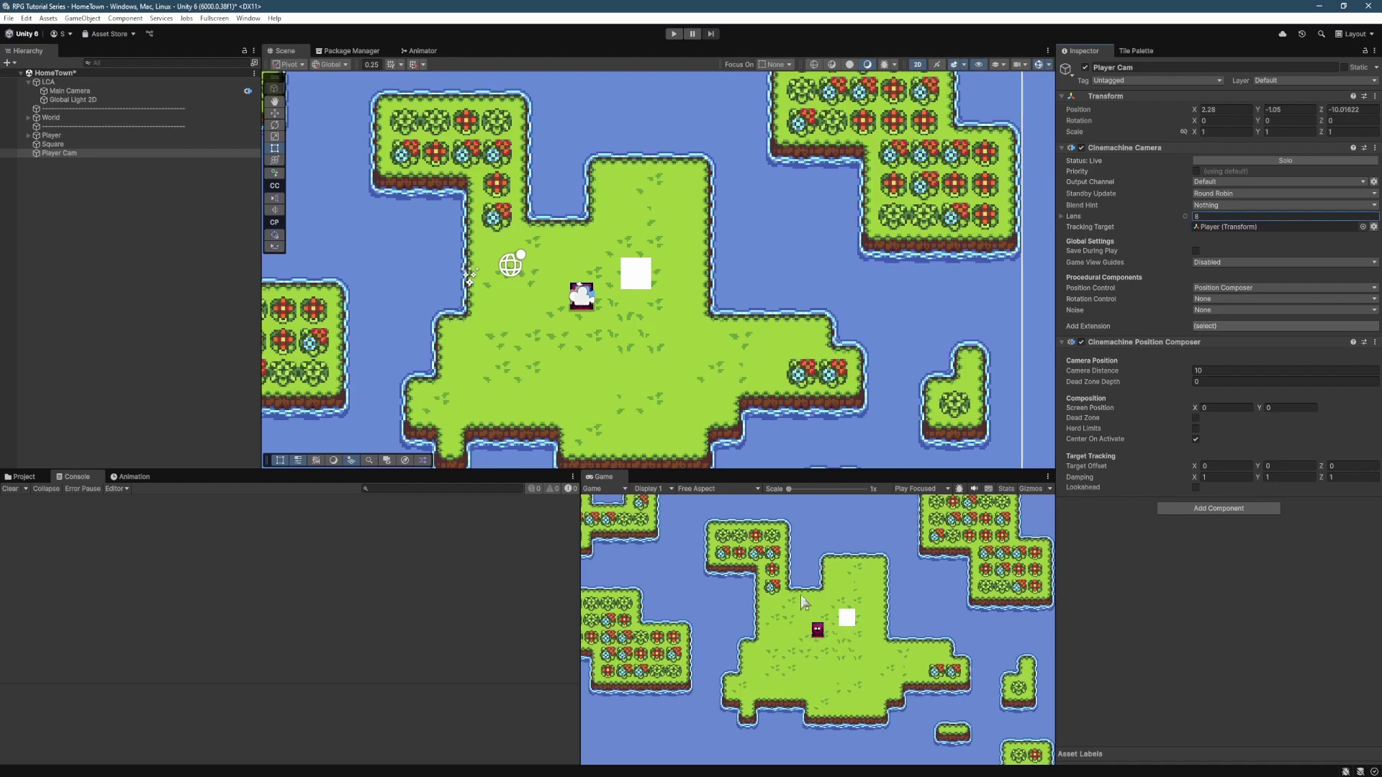
key("ctrl+s")
Step: Play-test the scene in fullscreen, walking the player around the island to check the camera follow, and stop the test
key("F10")
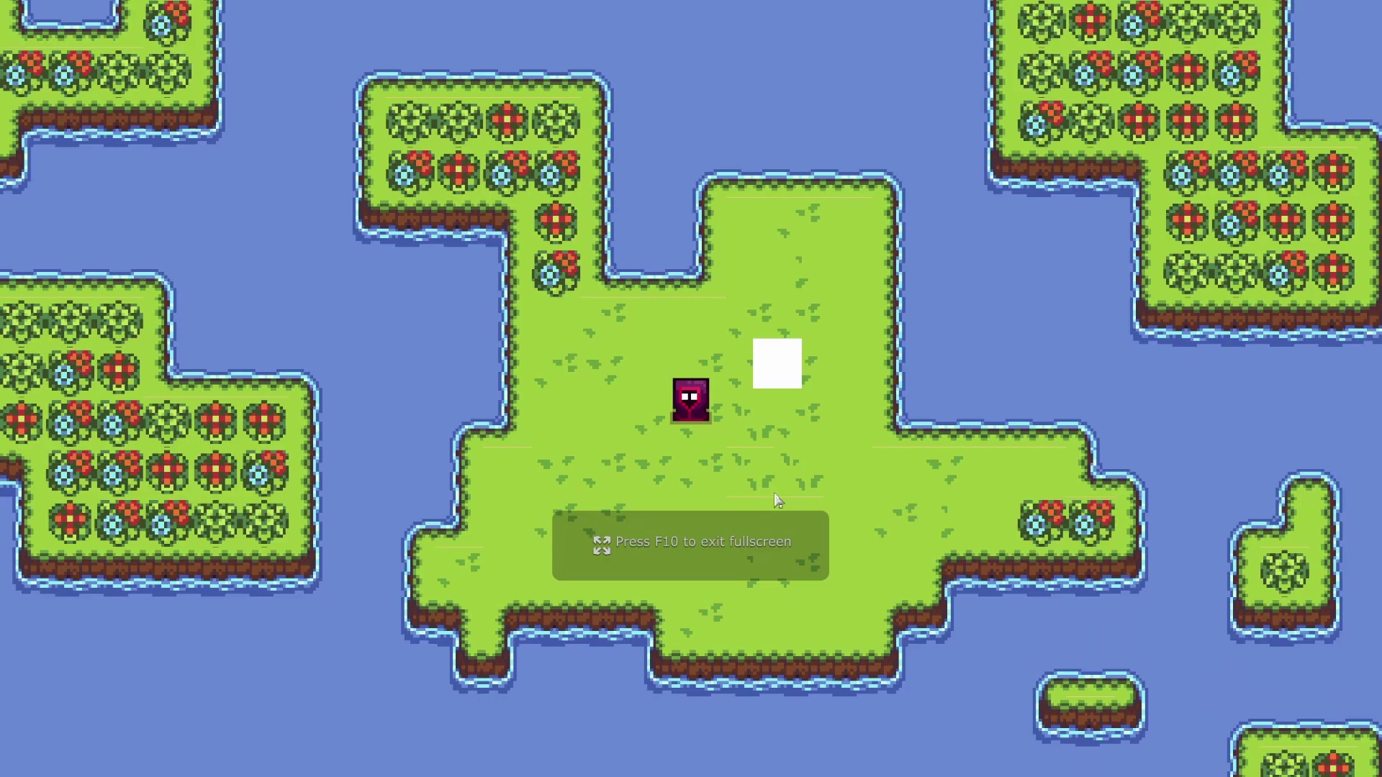
key("d")
key("w")
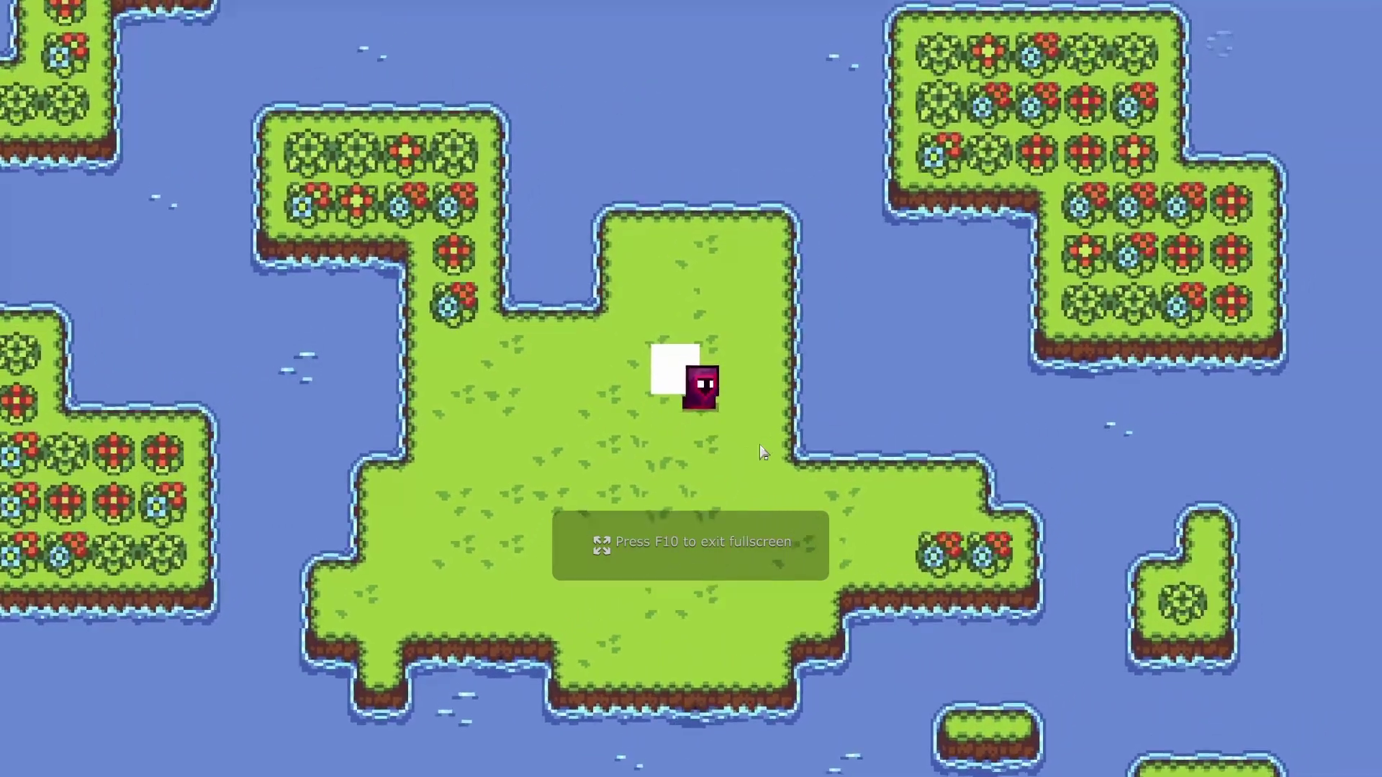
key("a")
key("s")
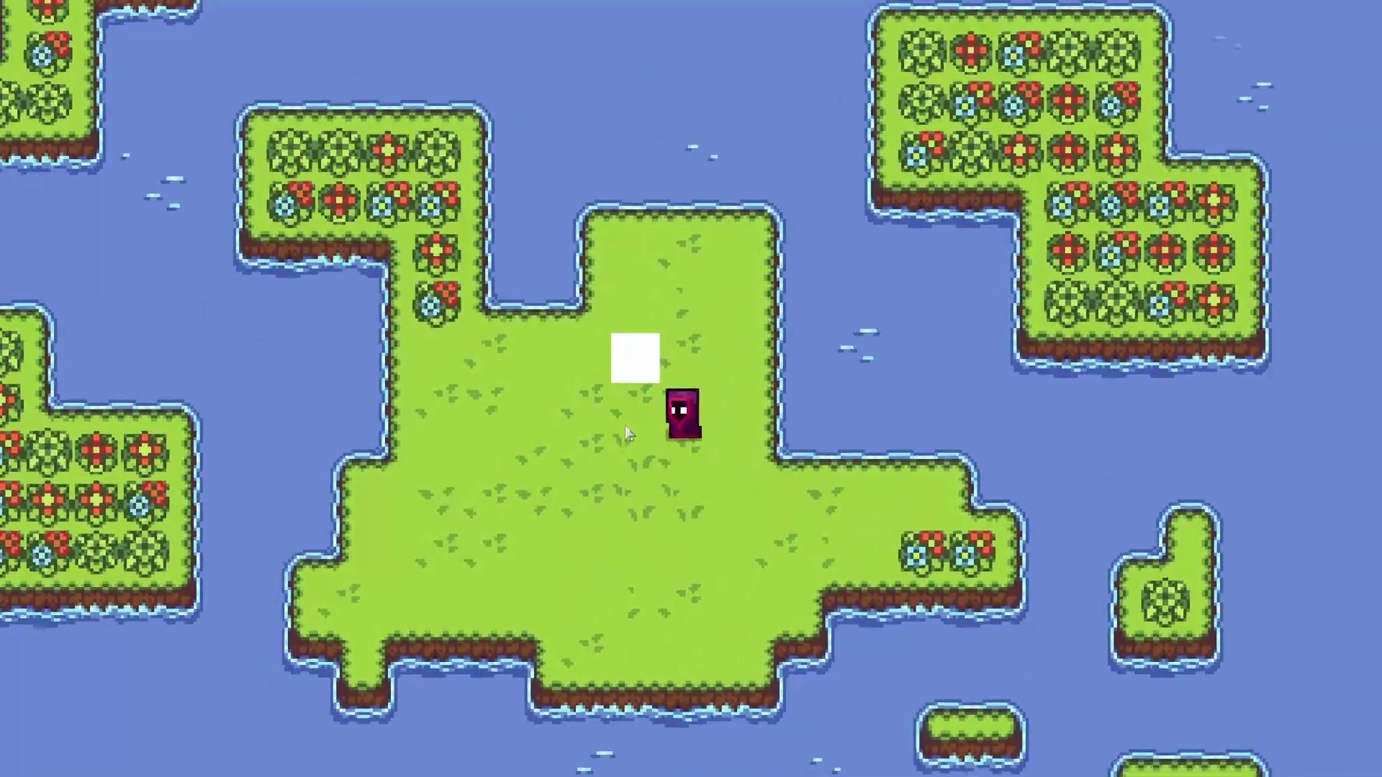
key("a")
key("w")
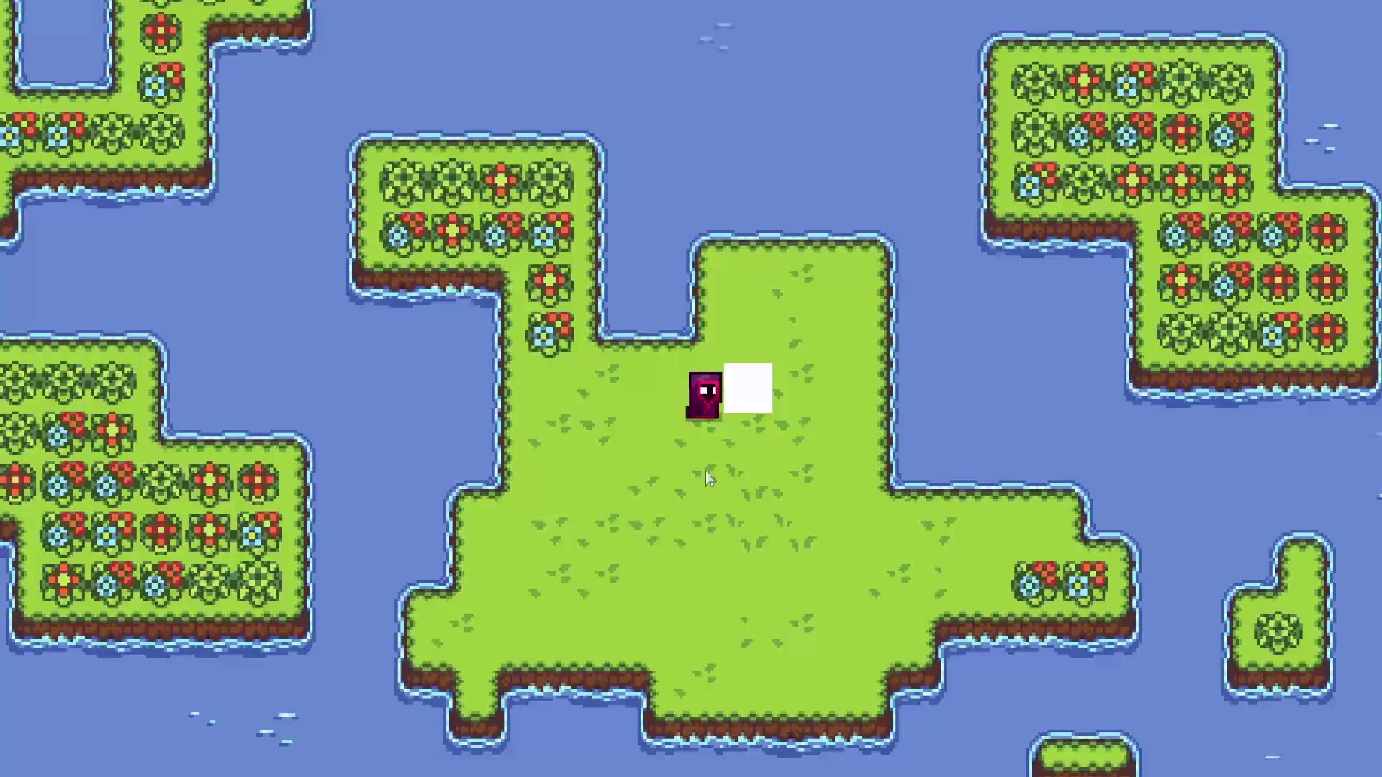
key("w")
key("d")
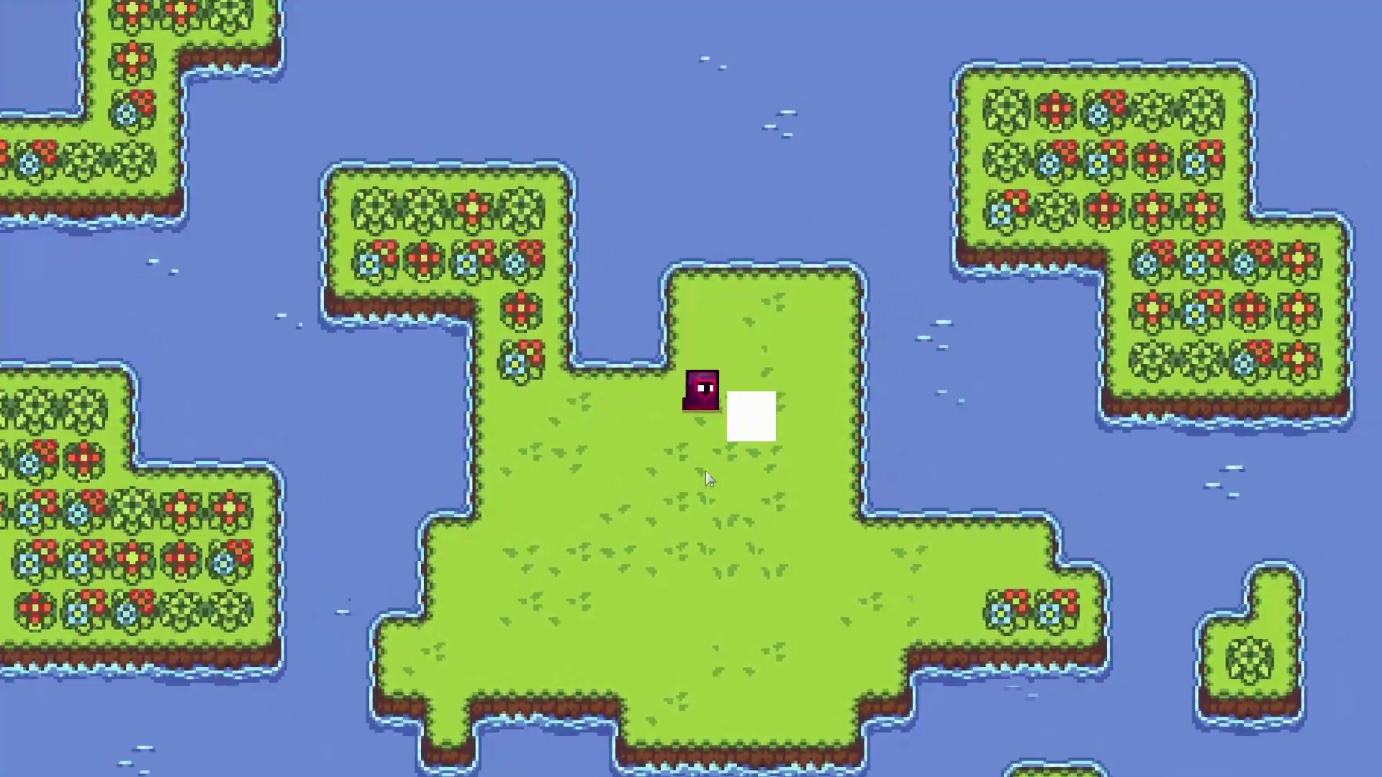
key("d")
key("s")
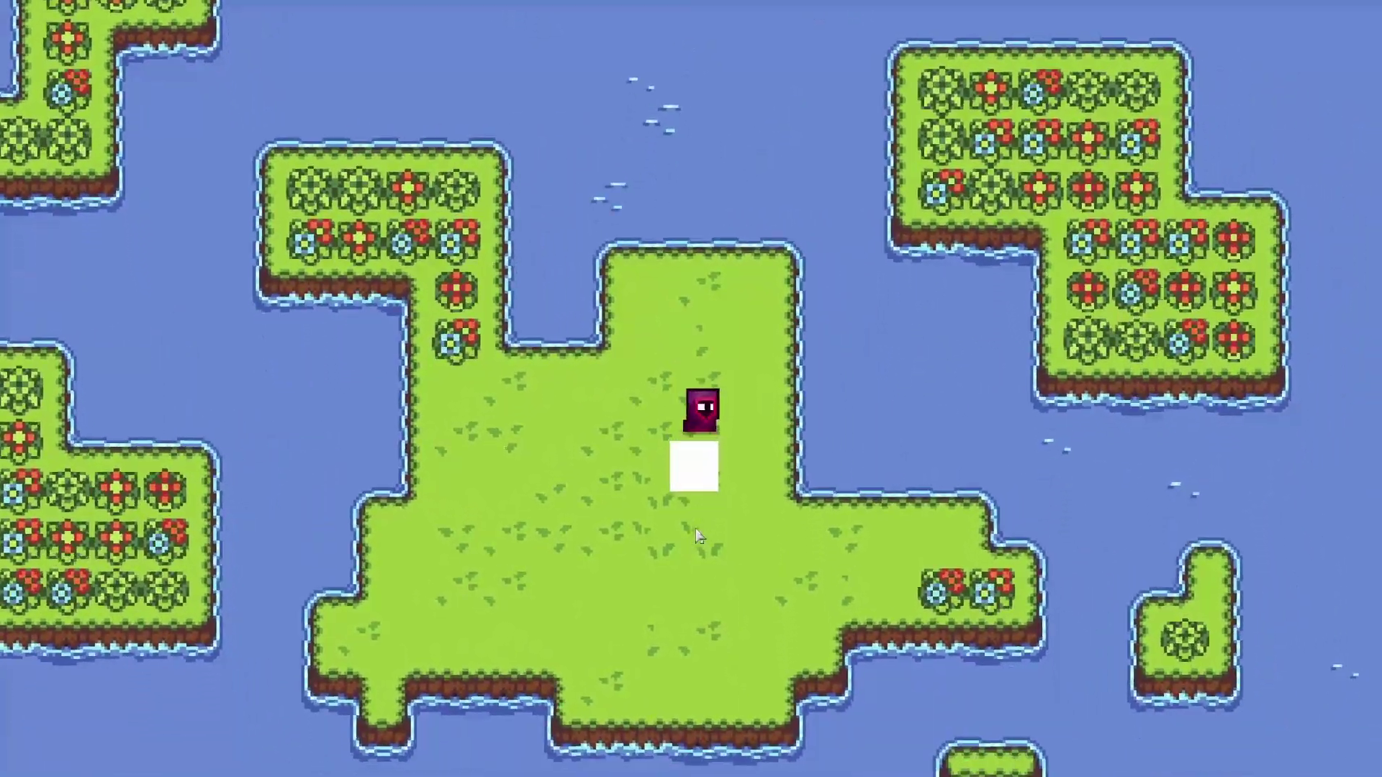
key("s")
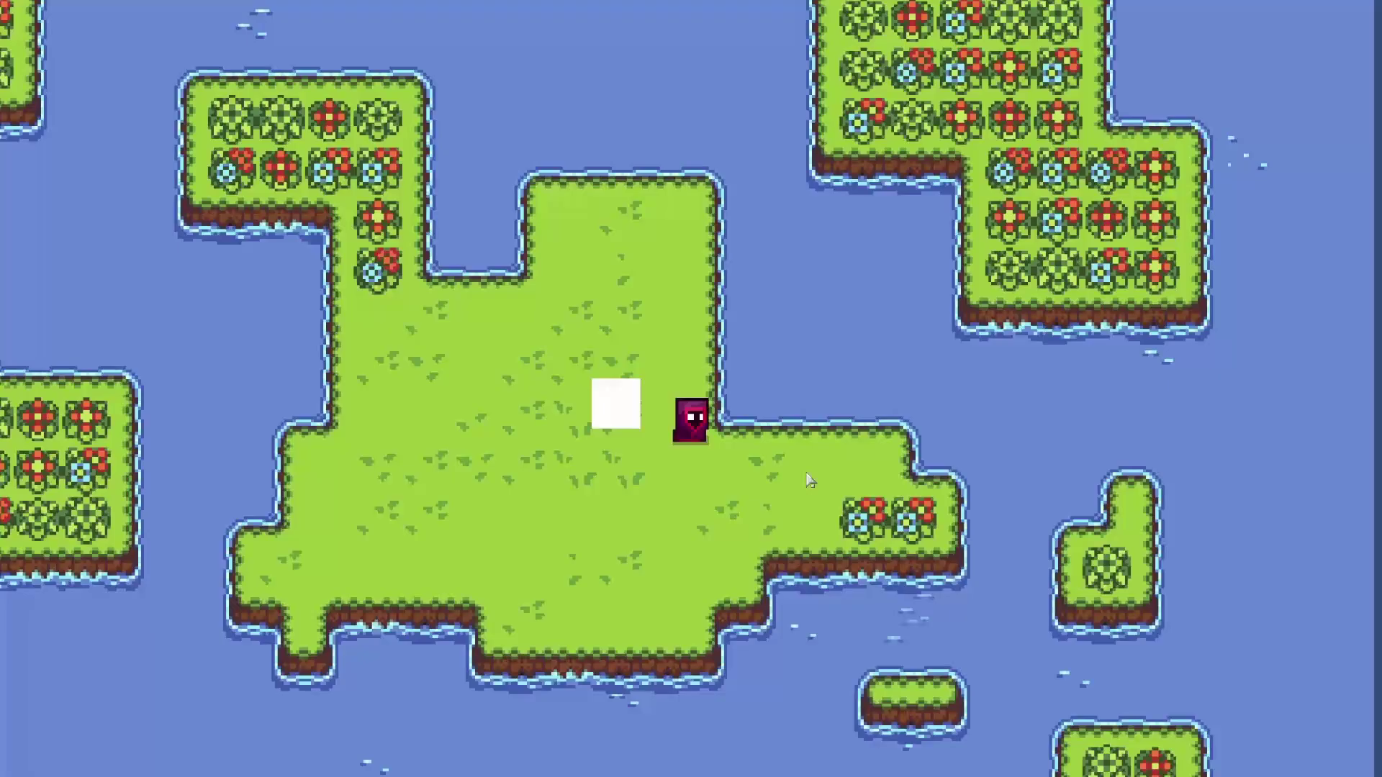
key("w")
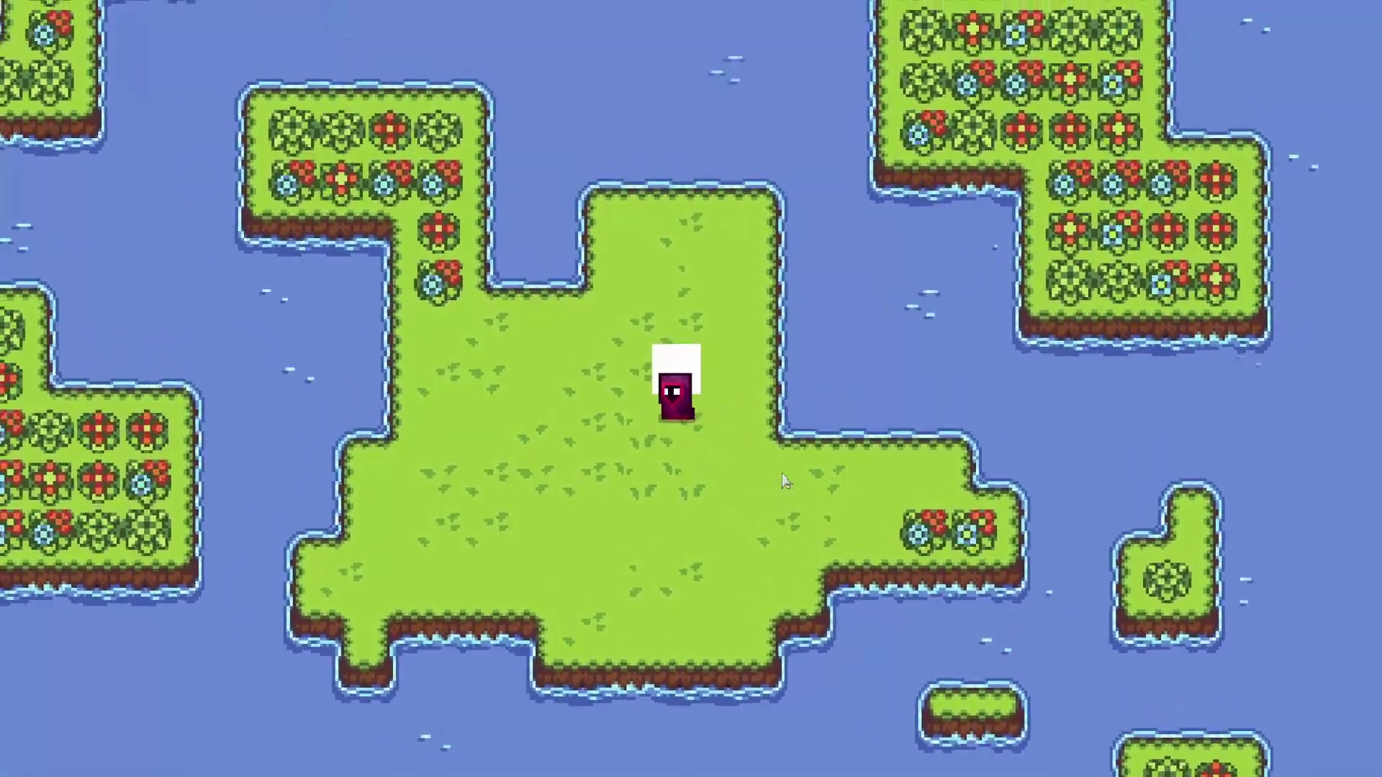
key("F11")
key("ctrl+p")
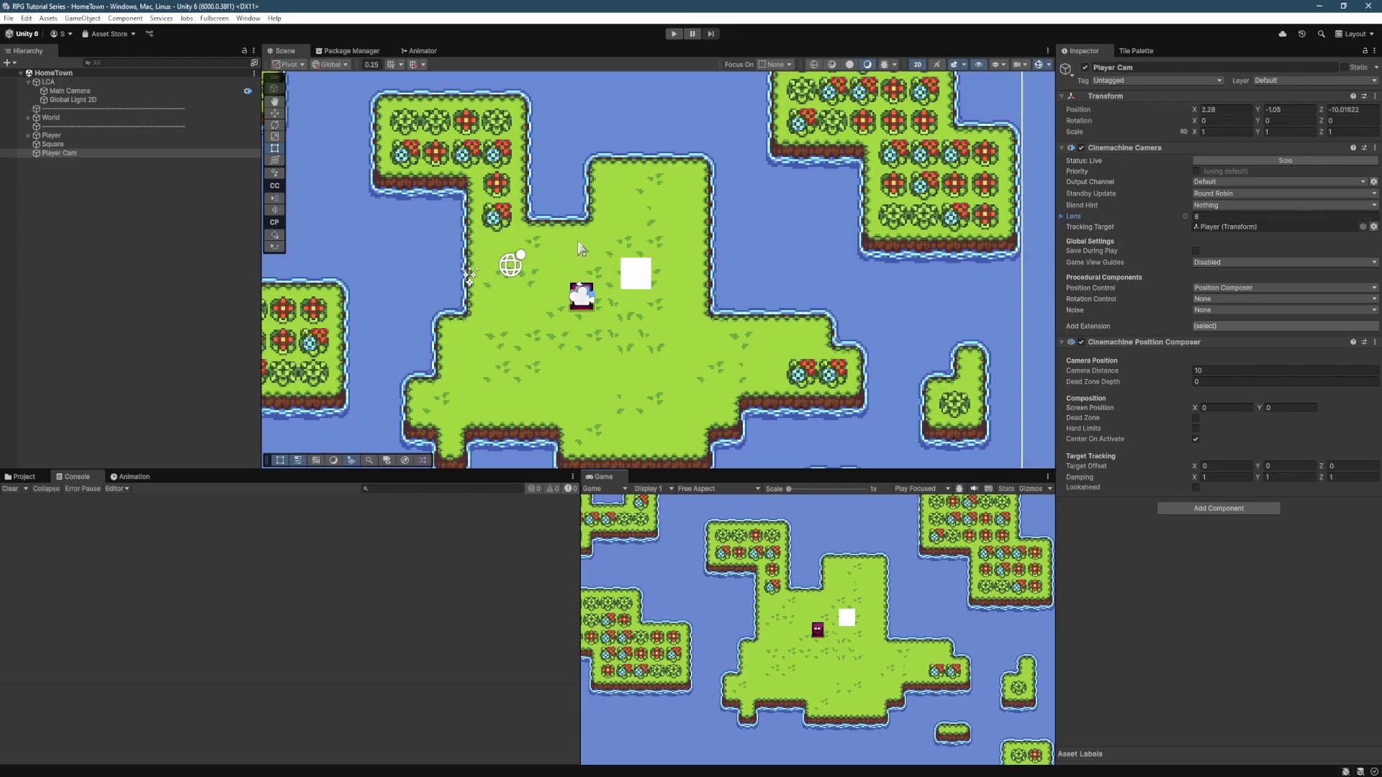
Step: Switch the Composite Operation of the Ground tilemap's Tilemap Collider 2D to None and back to Merge
left_click(28, 118)
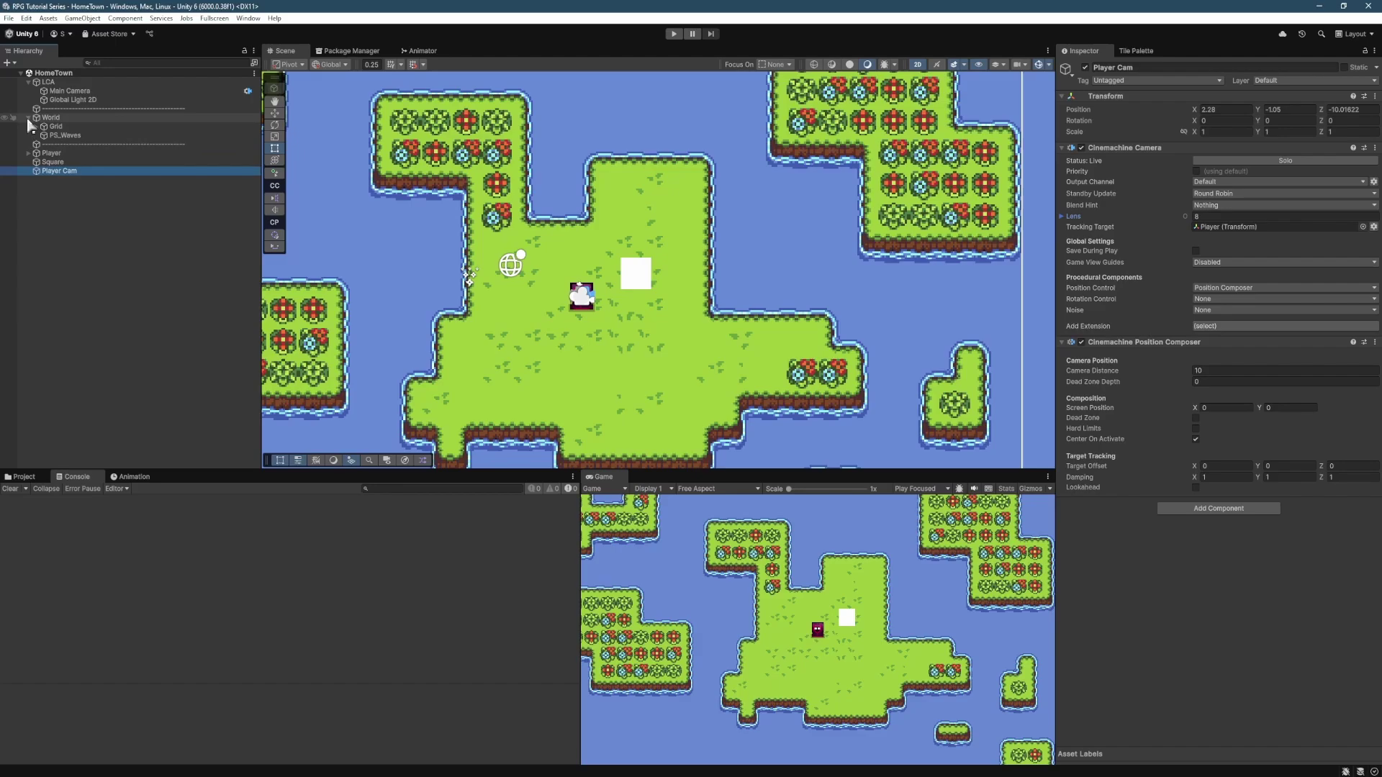
left_click(36, 126)
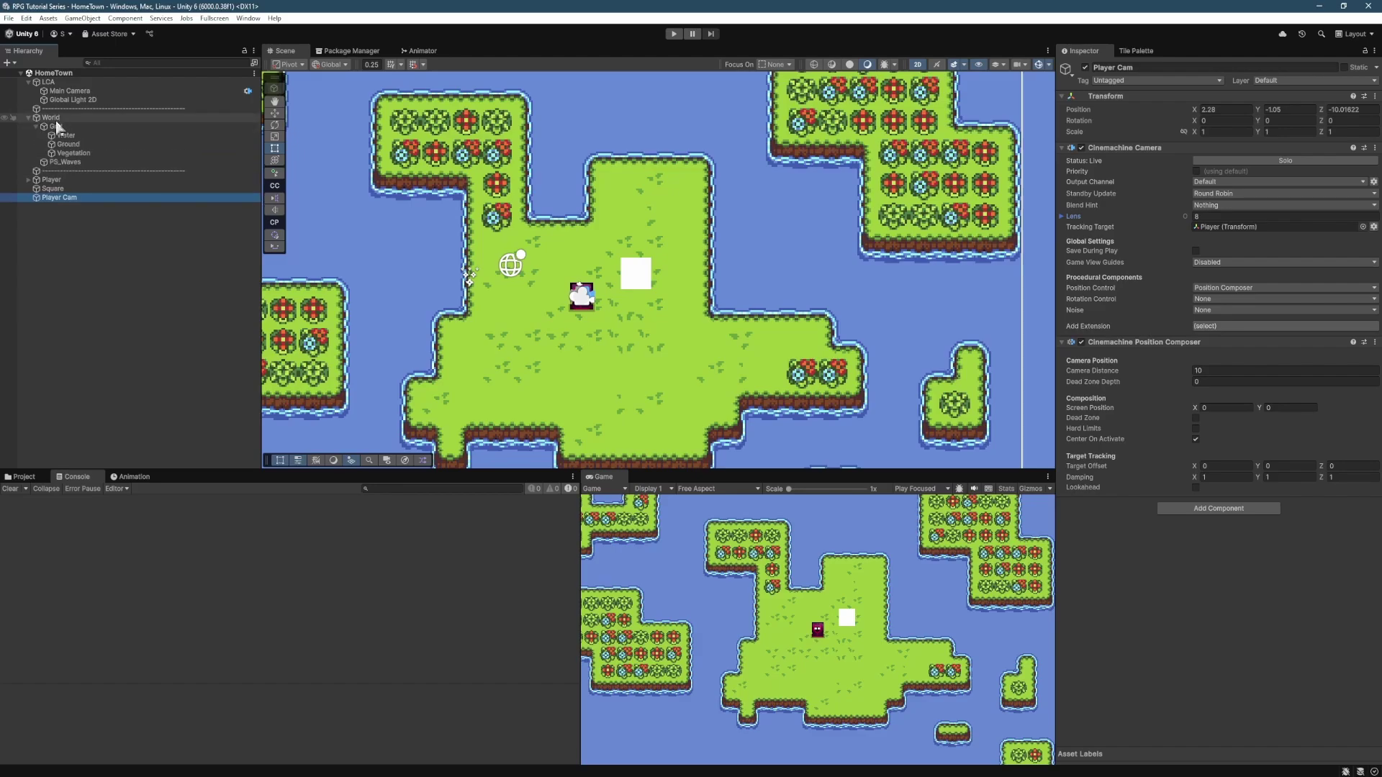
left_click(68, 145)
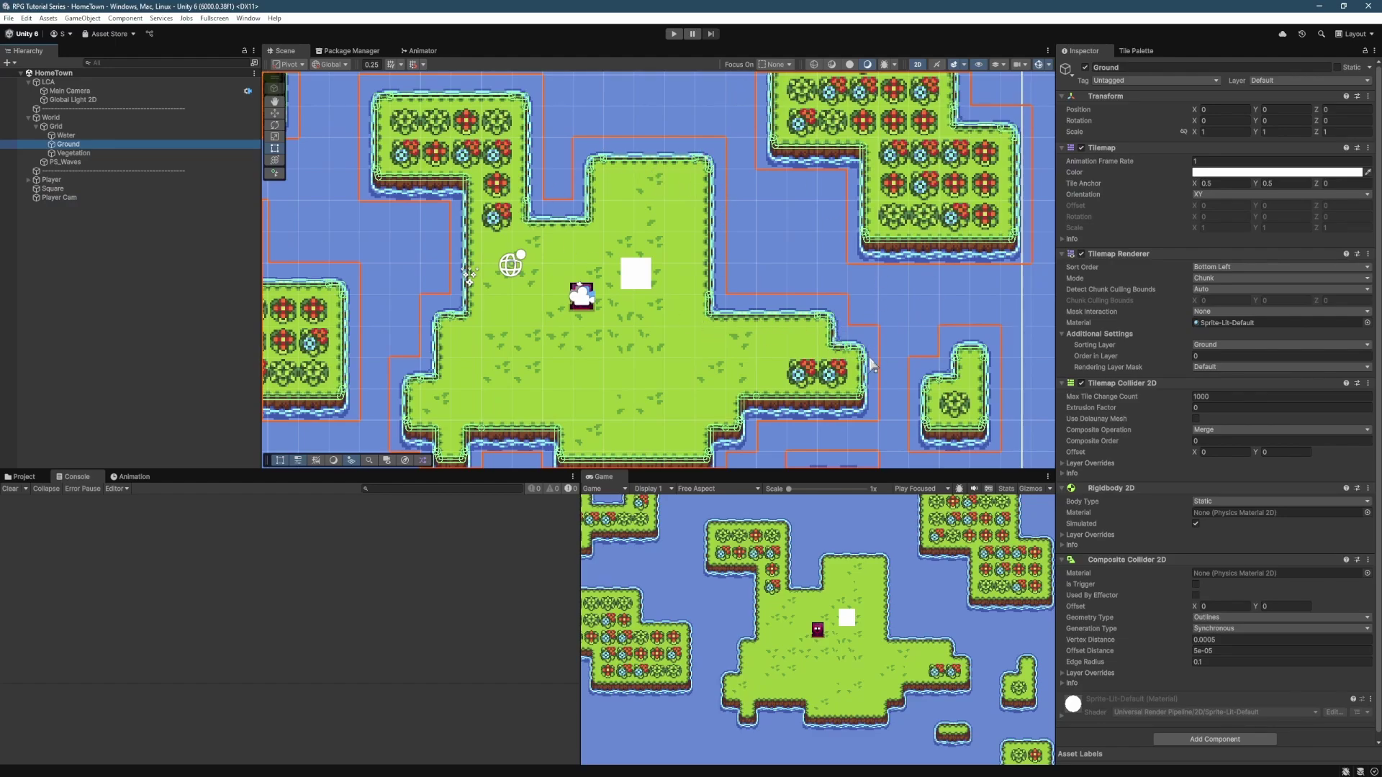
scroll(1200, 460, "down", 1)
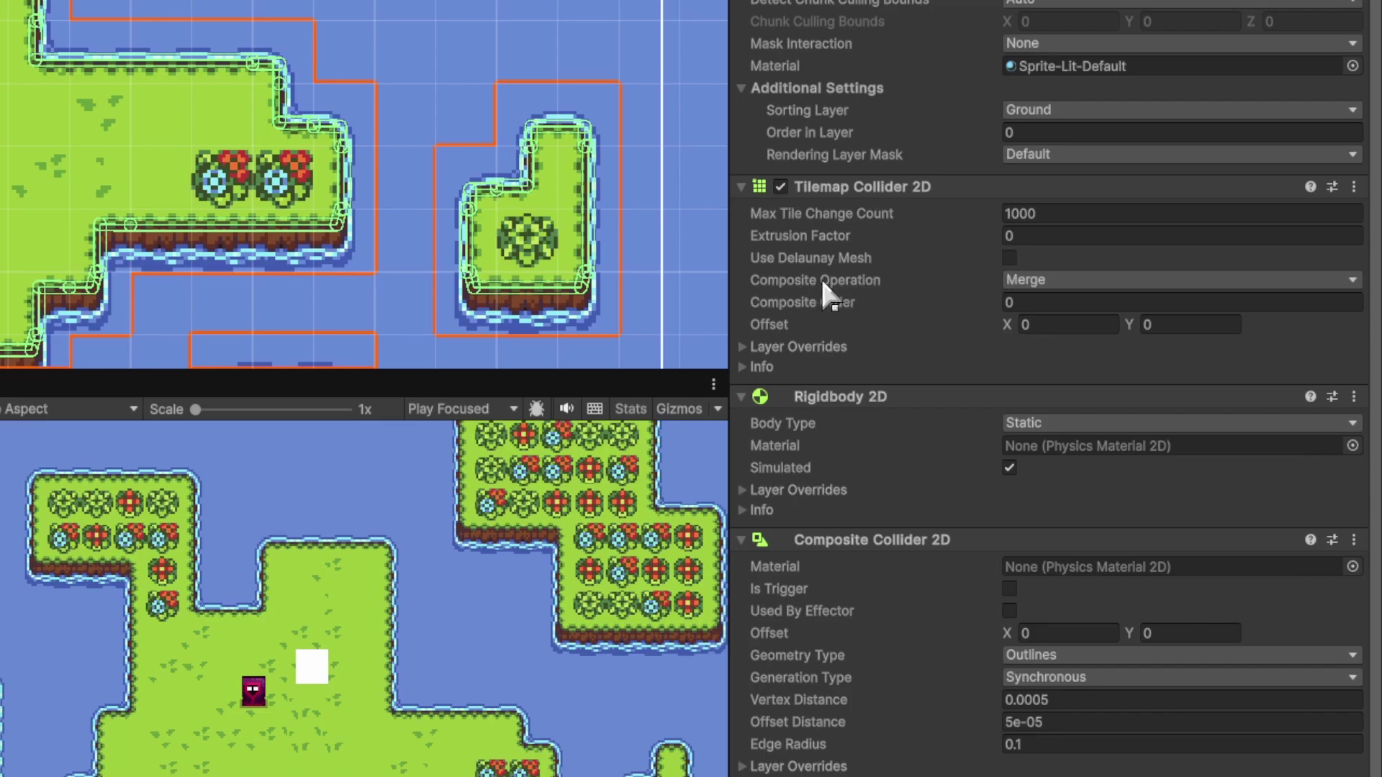
left_click(1035, 279)
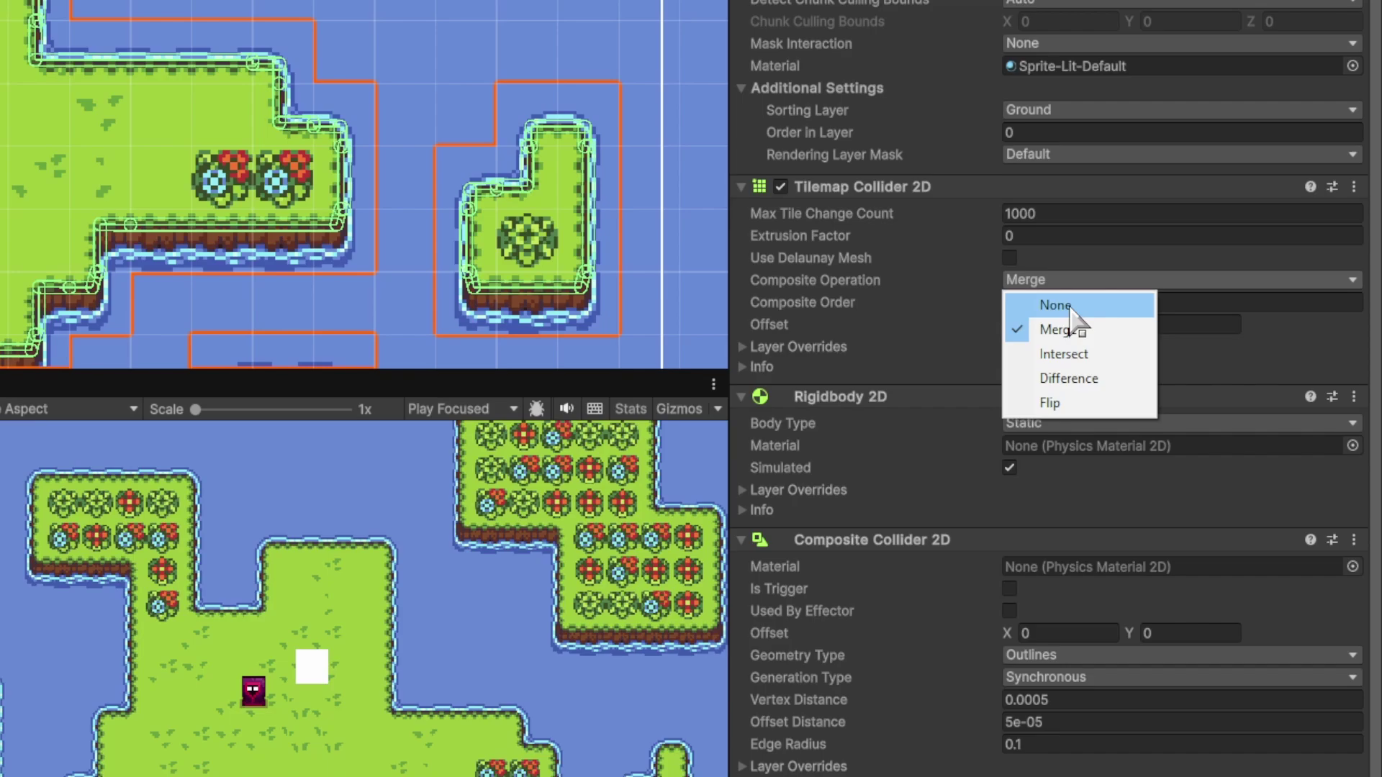
left_click(1056, 305)
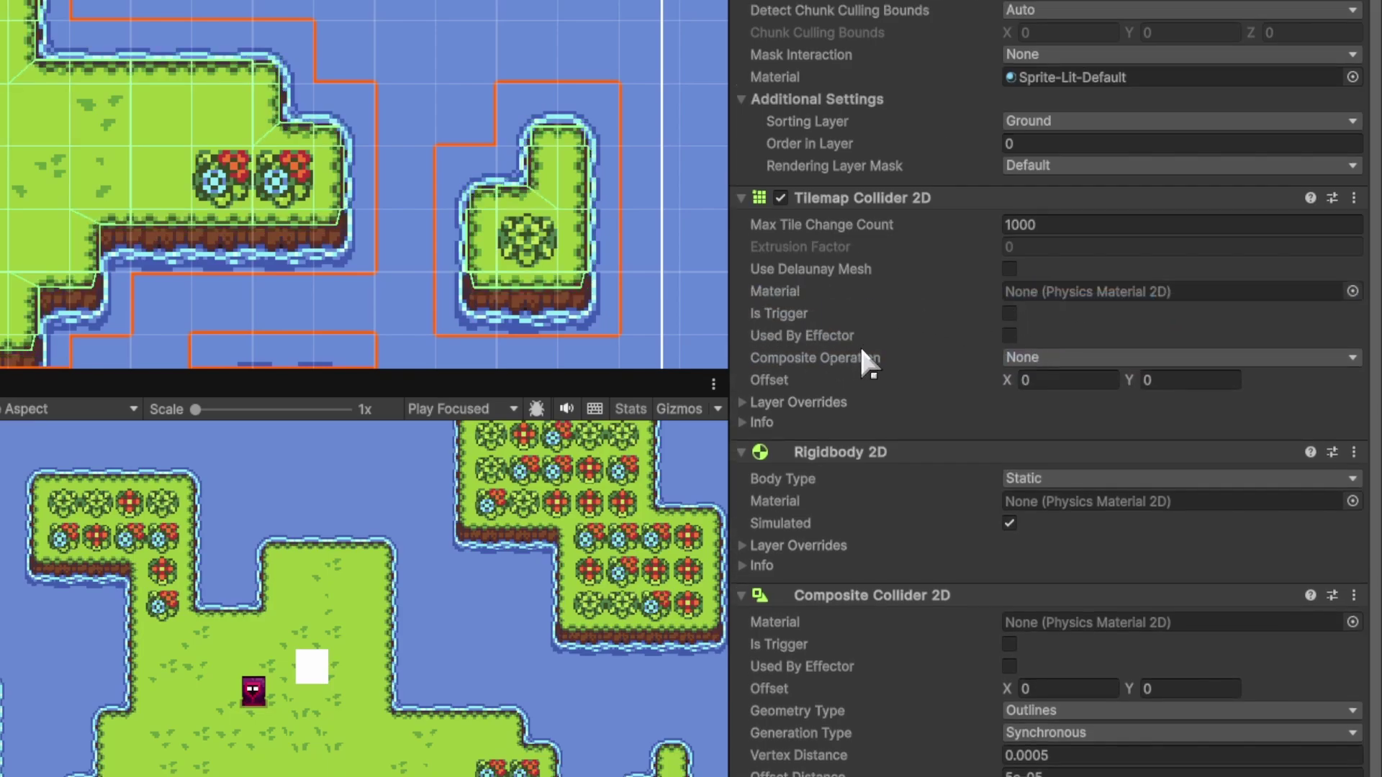
mouse_move(861, 336)
left_click(1092, 357)
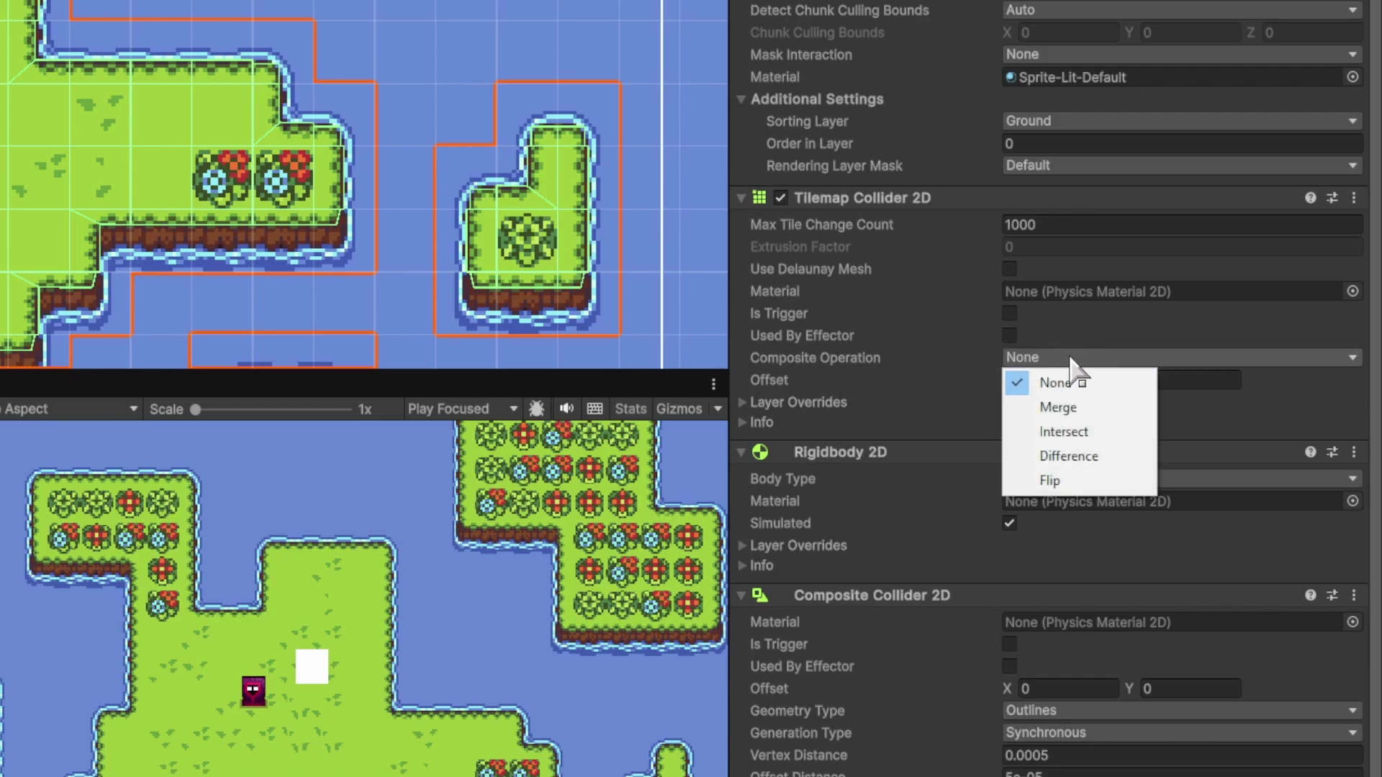
left_click(1054, 406)
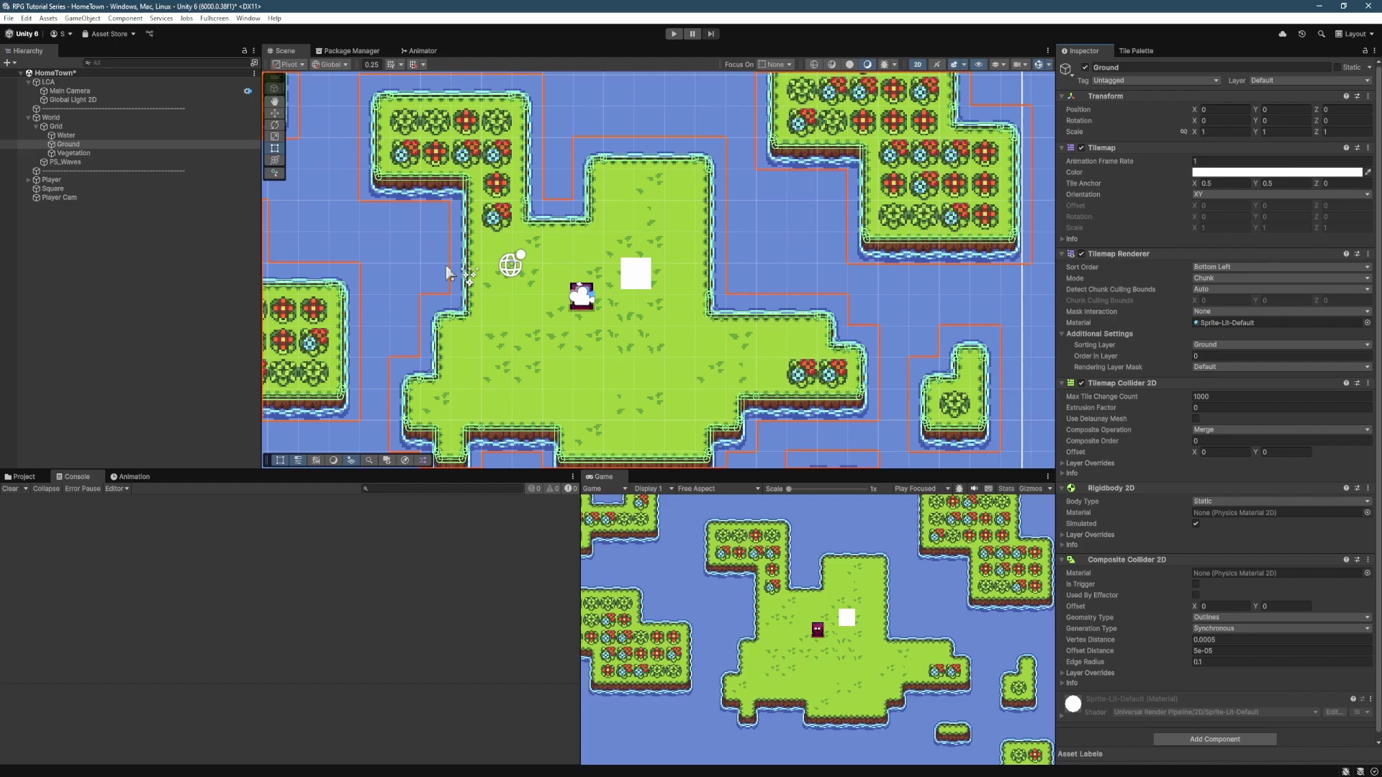
Step: Open the project settings and look through the Graphics and Player settings for the render graph compatibility option
left_click(26, 18)
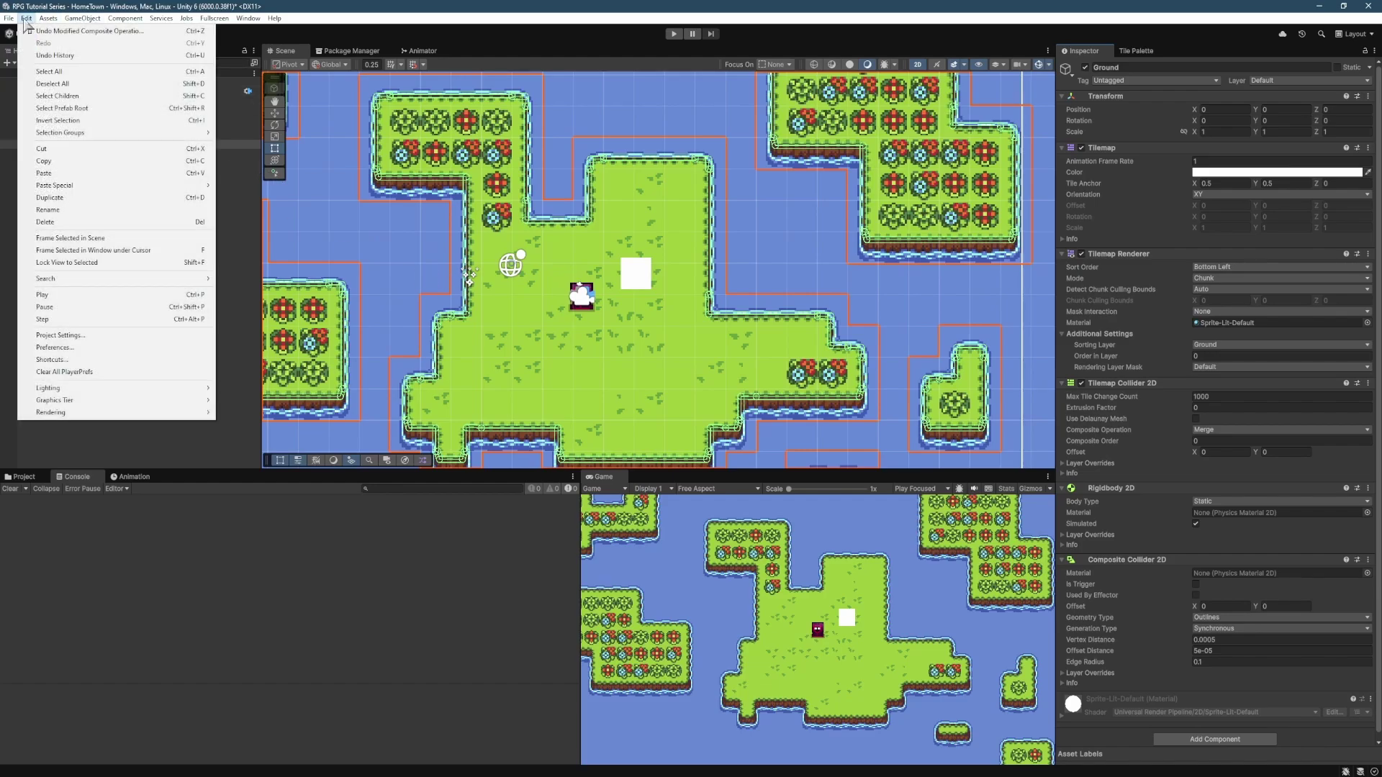
left_click(97, 335)
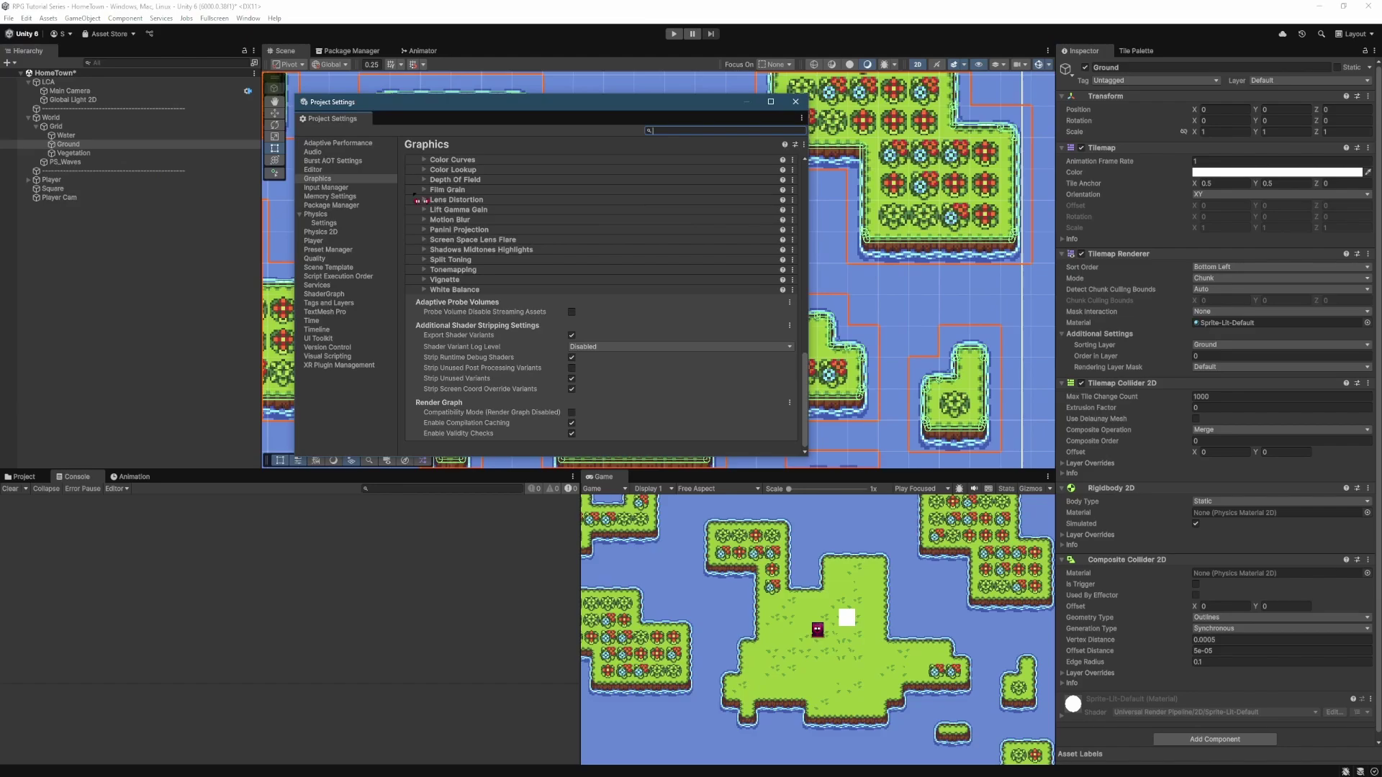
scroll(562, 324, "up", 10)
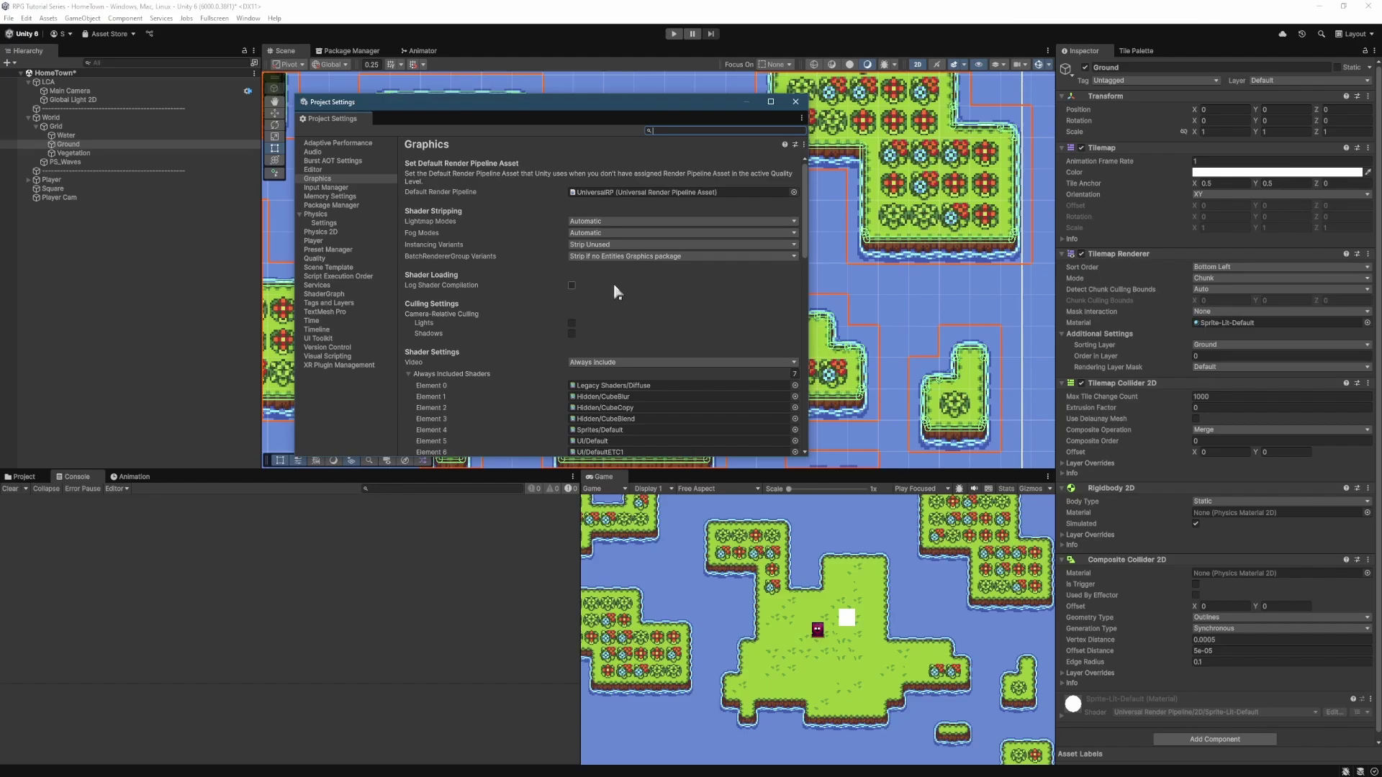
scroll(614, 286, "down", 10)
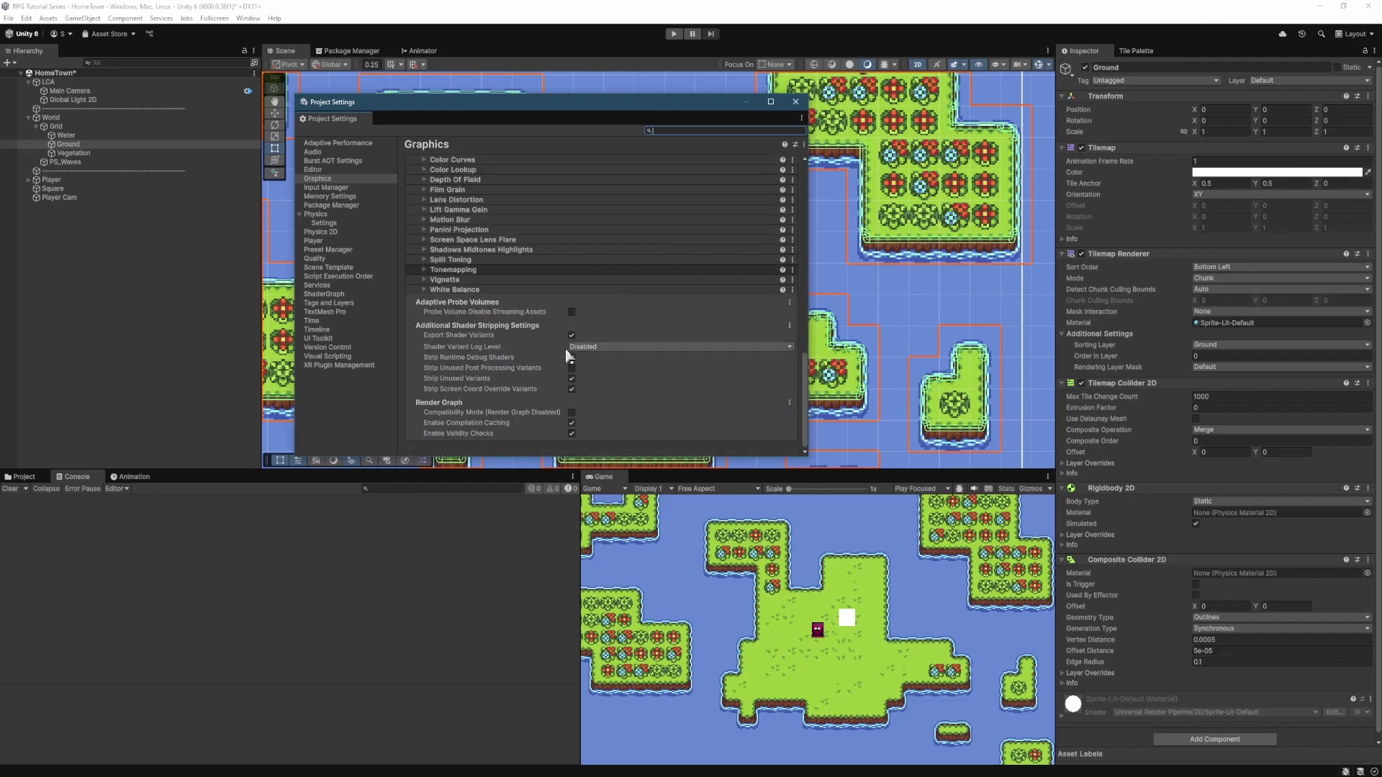
mouse_move(574, 415)
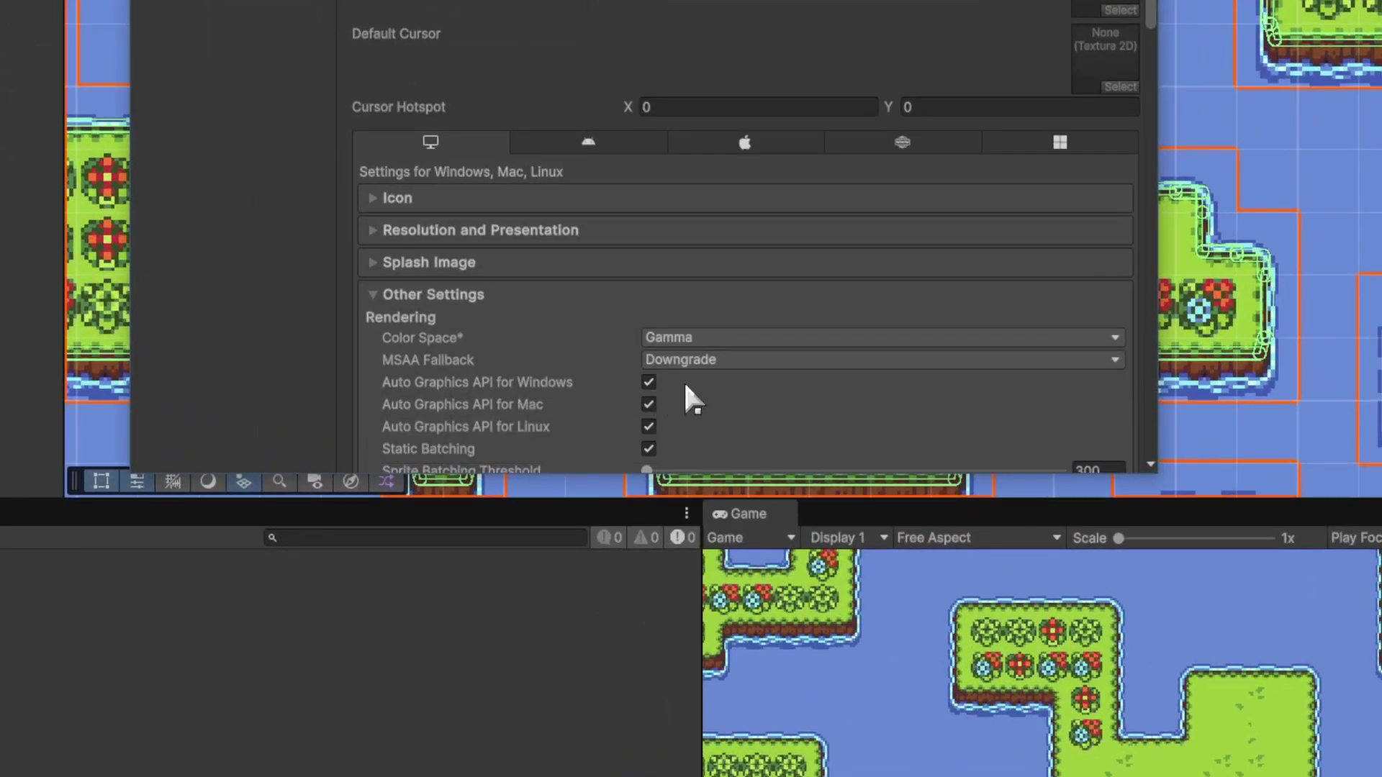
scroll(578, 414, "down", 10)
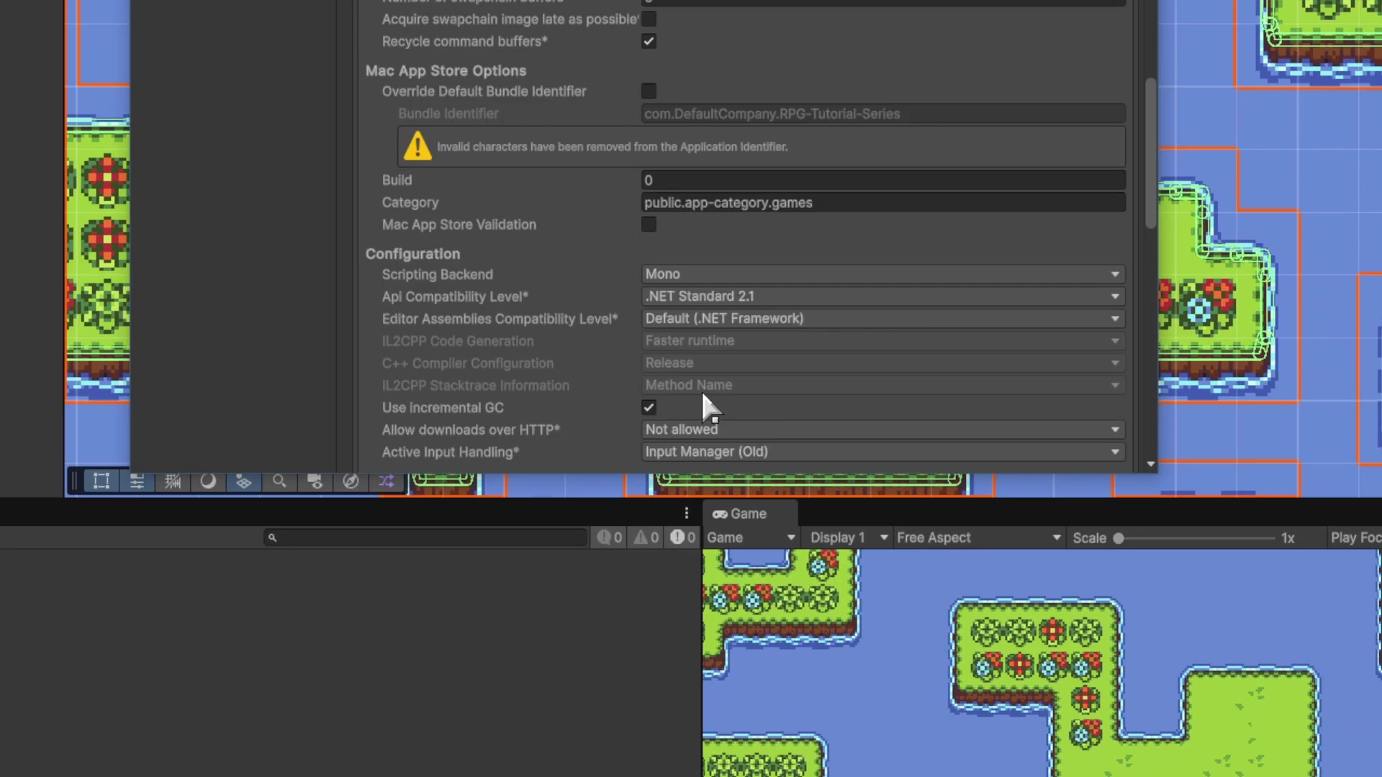
scroll(703, 395, "down", 10)
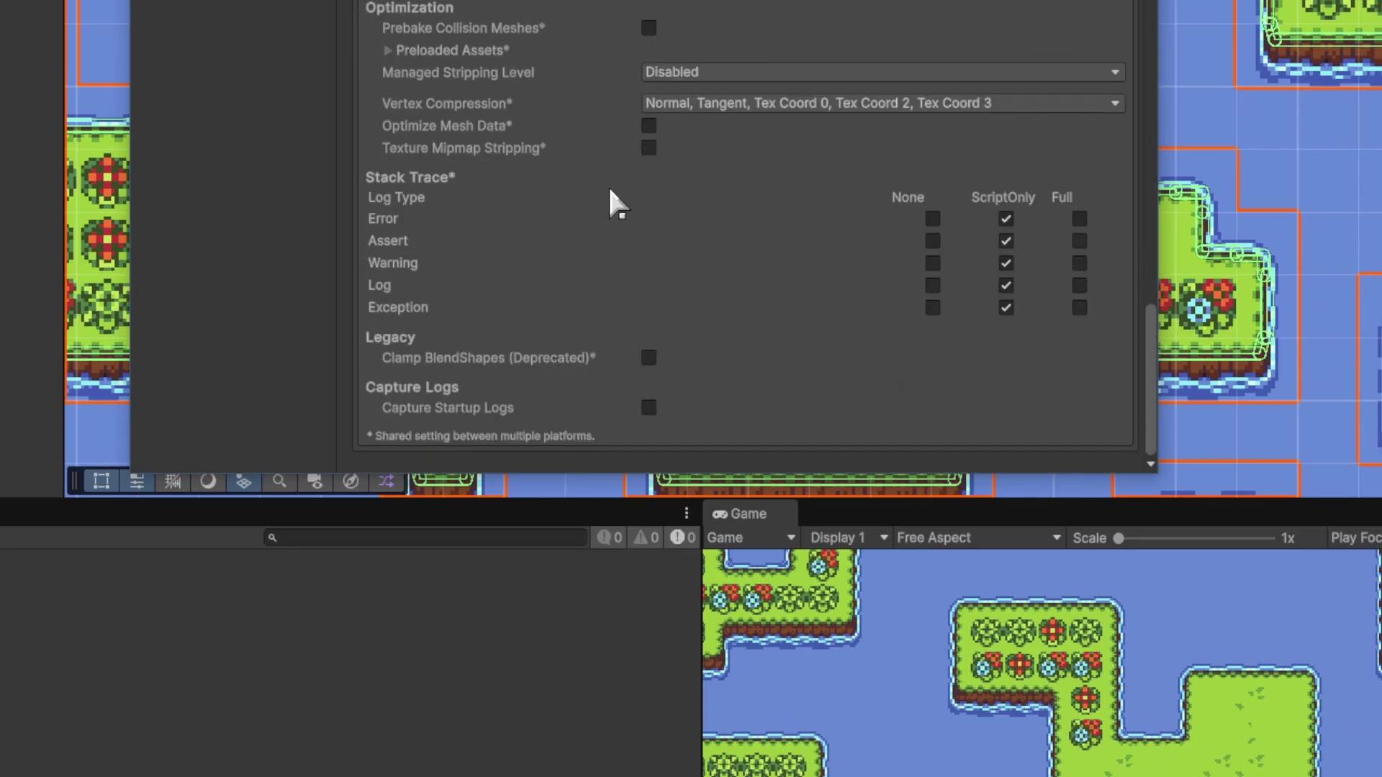
scroll(1129, 497, "up", 5)
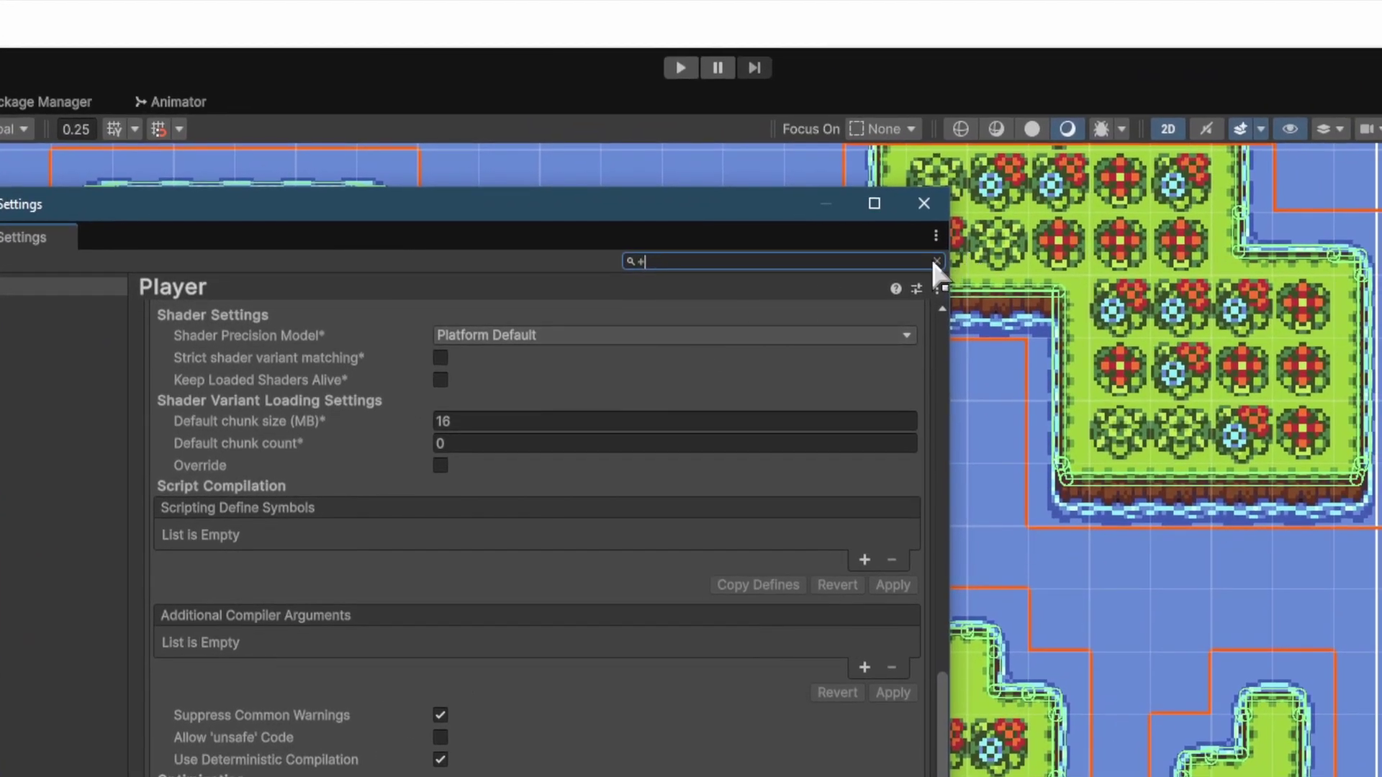
left_click(933, 261)
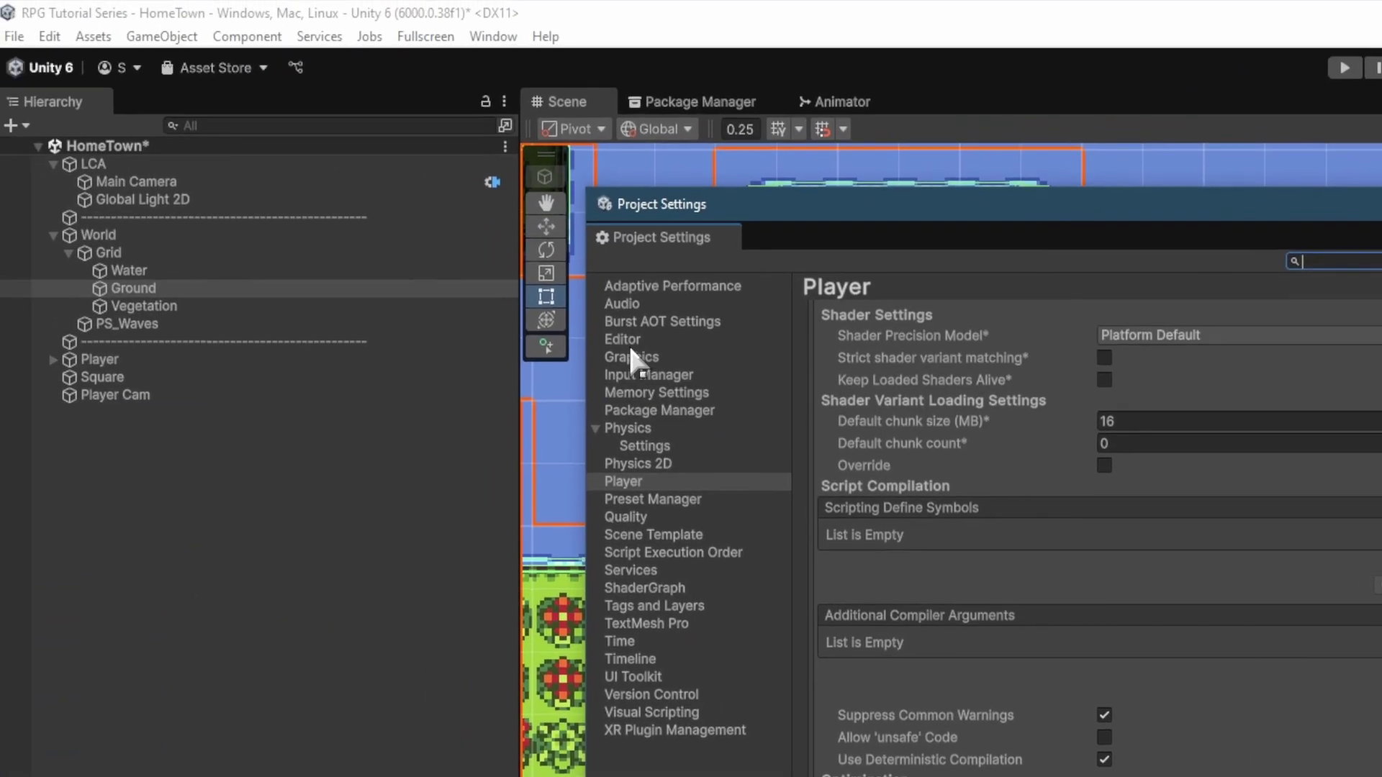
Step: Examine the Render Graph Compatibility Mode option in the Graphics settings and close the project settings
left_click(628, 338)
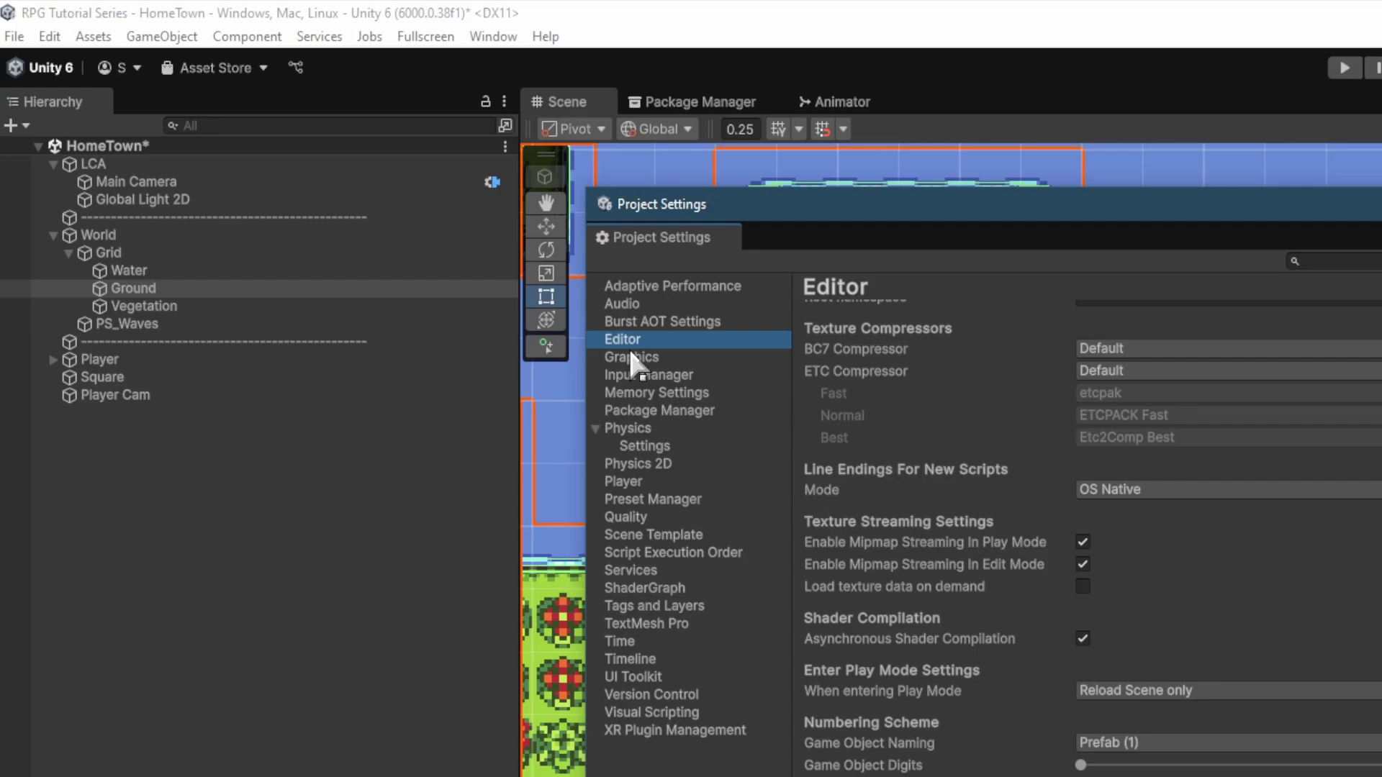
left_click(629, 355)
scroll(905, 573, "down", 10)
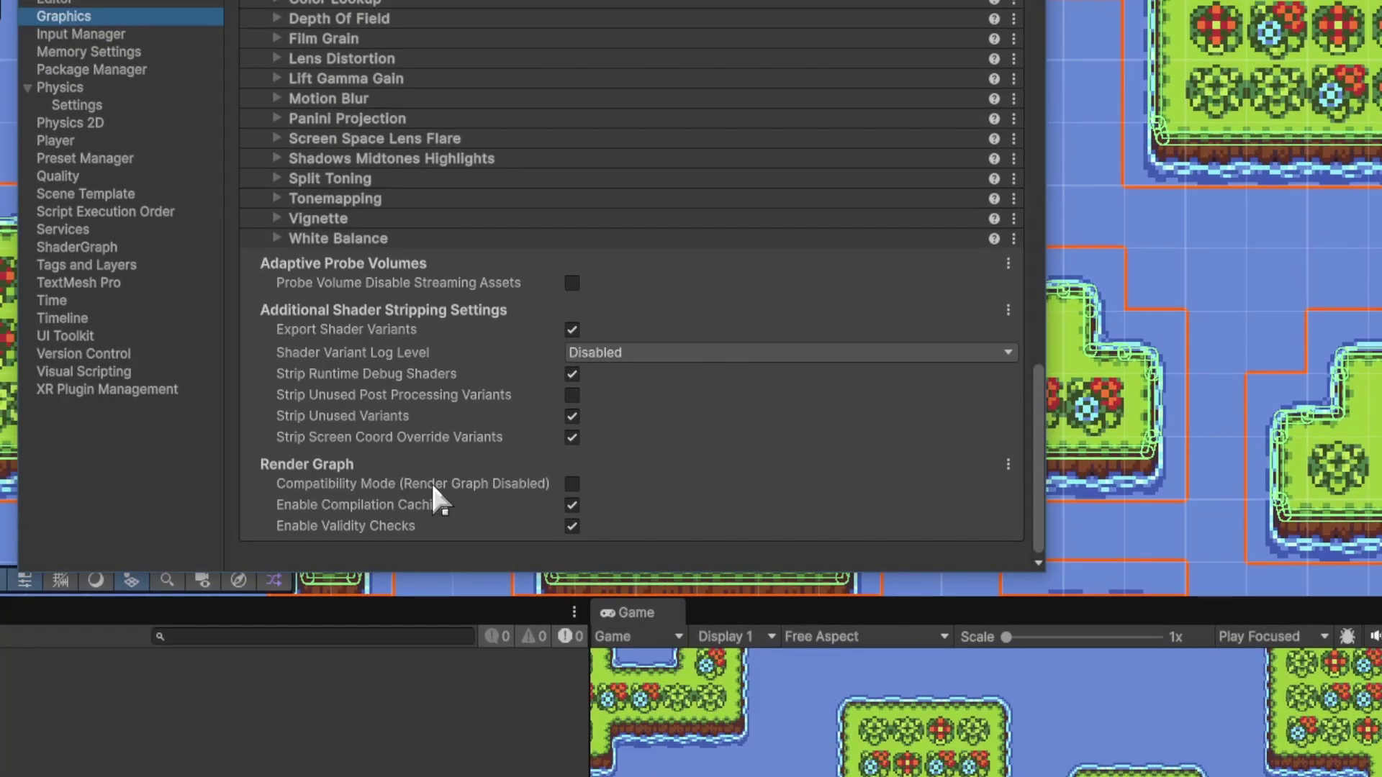
mouse_move(561, 478)
mouse_move(479, 483)
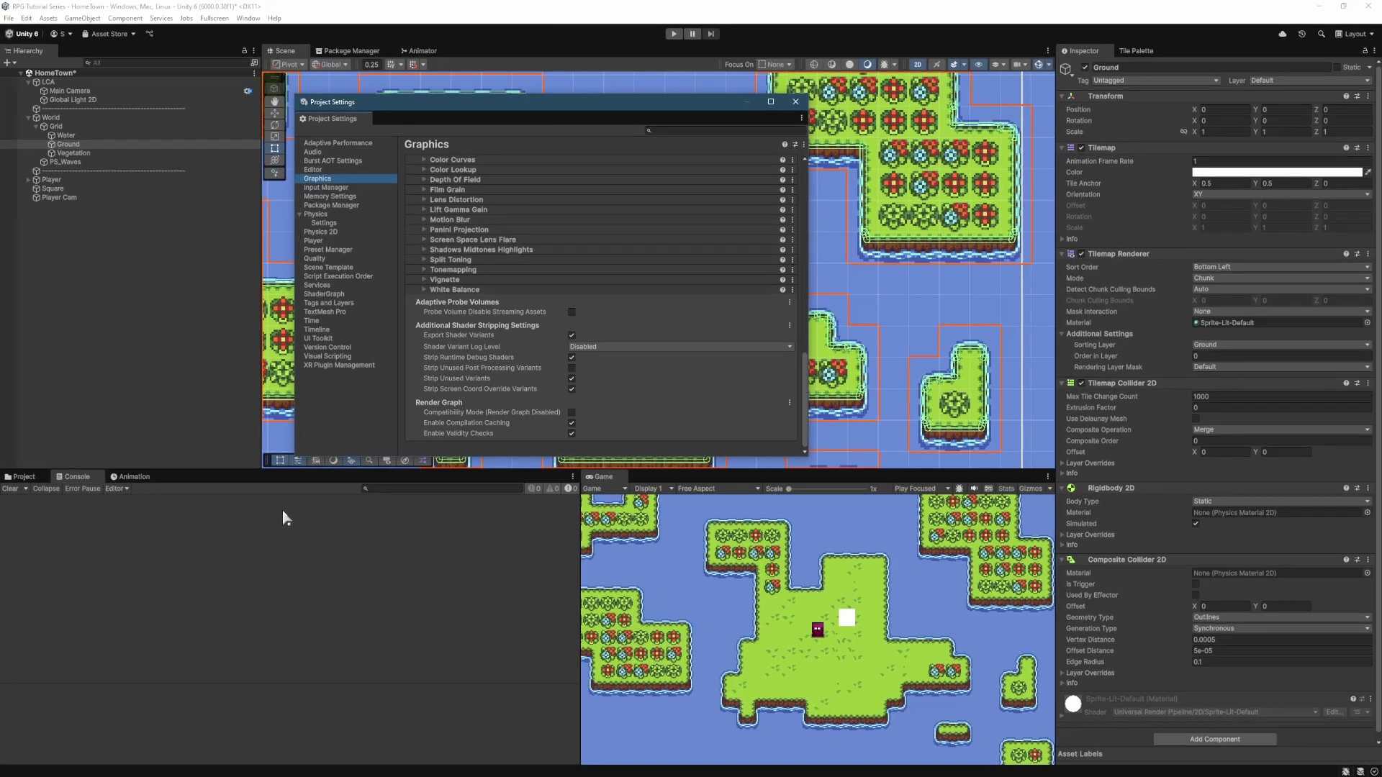
left_click(796, 103)
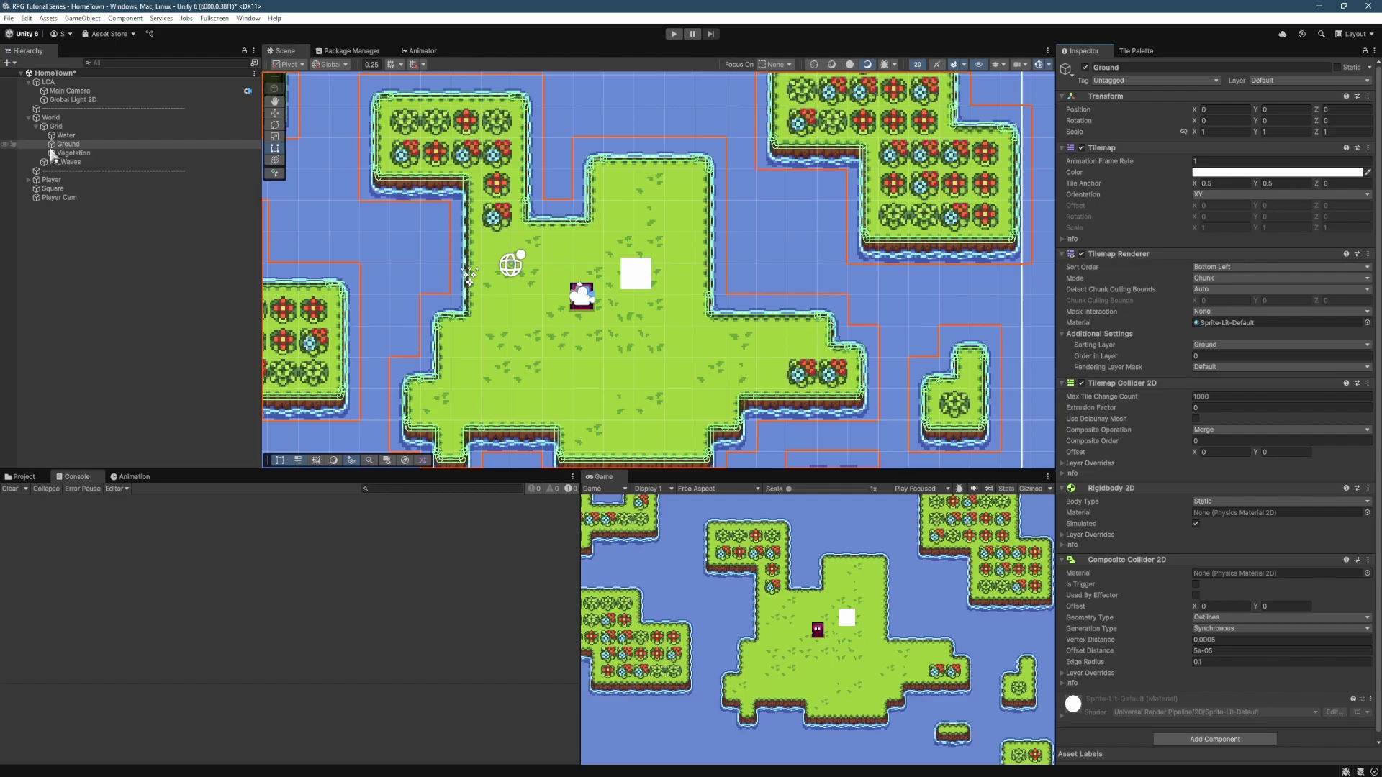
Step: Open the Player object's Player_Controller script in Visual Studio and expand all its collapsed regions
left_click(52, 179)
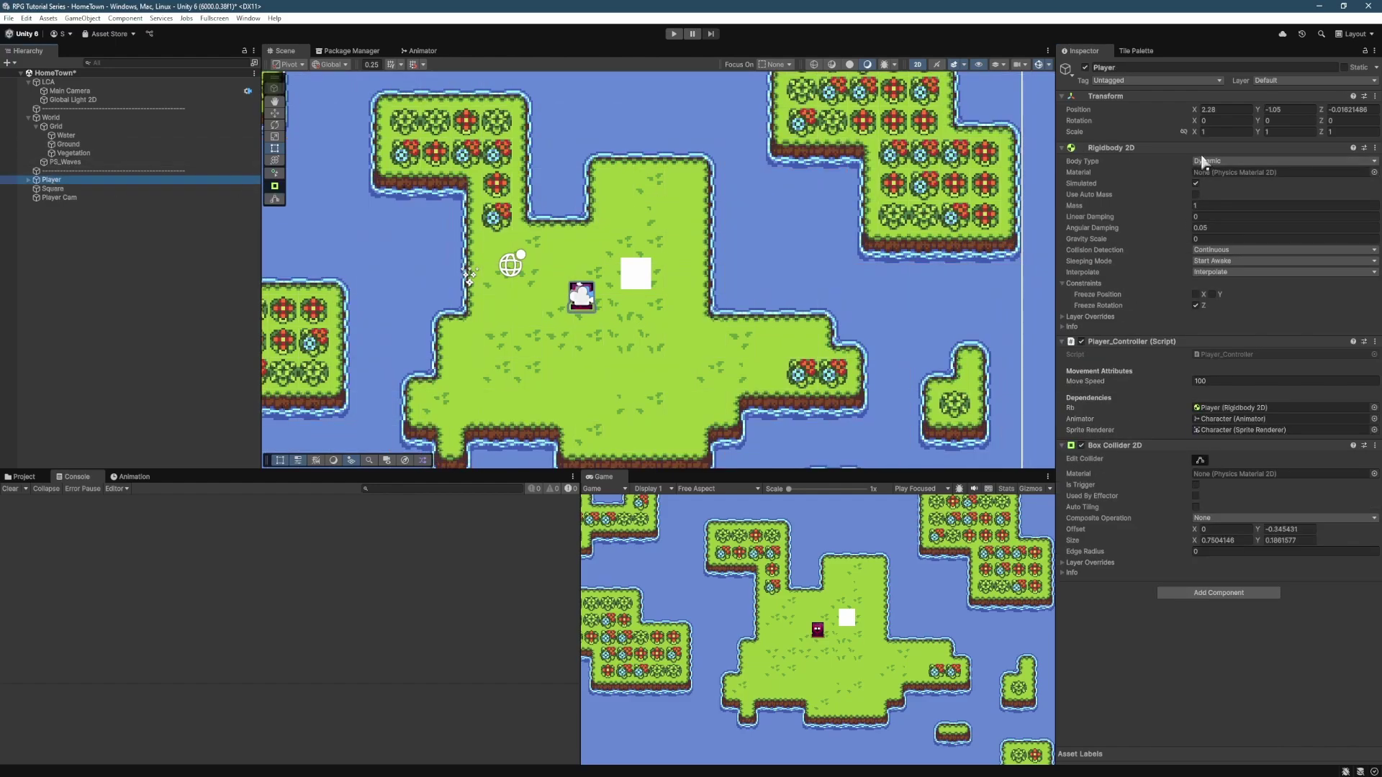
left_click(1219, 355)
double_click(1219, 353)
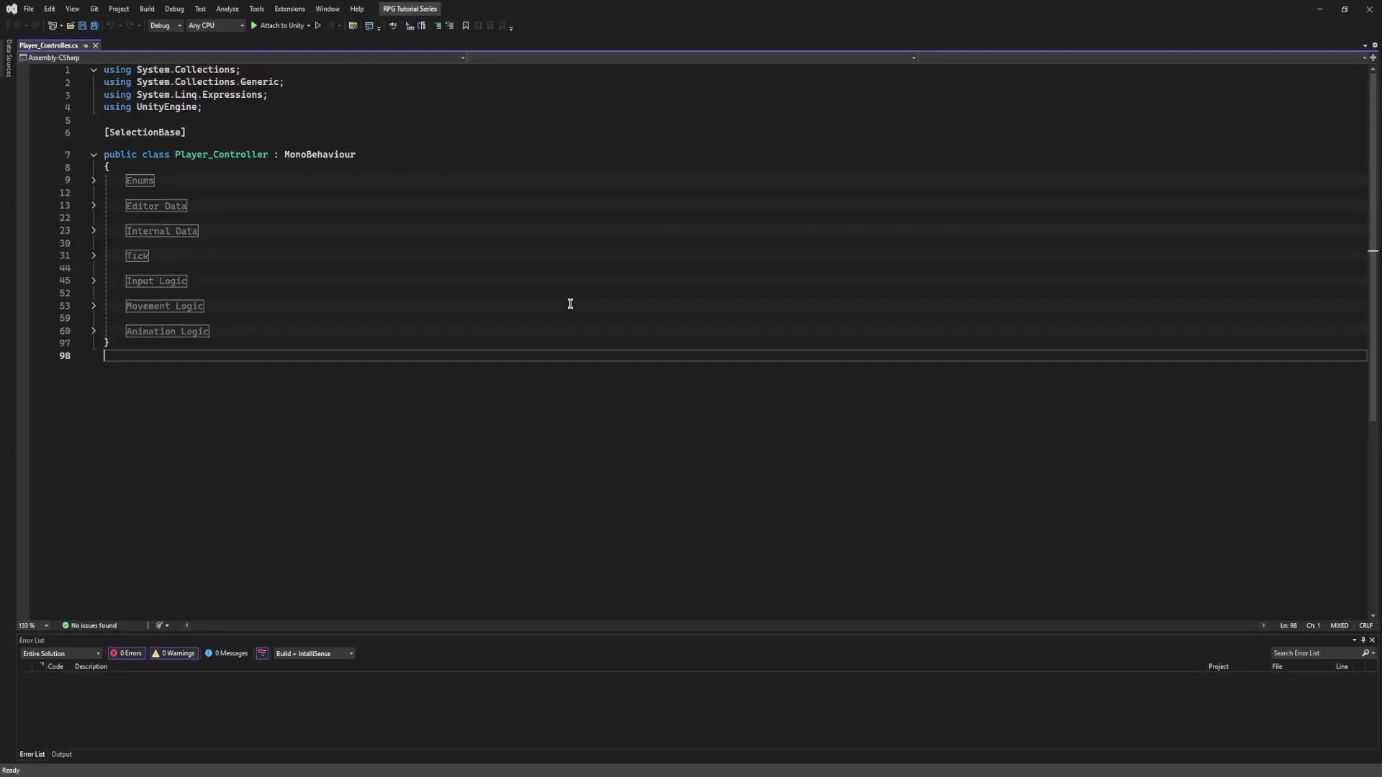
left_click(279, 269)
key("ctrl+m")
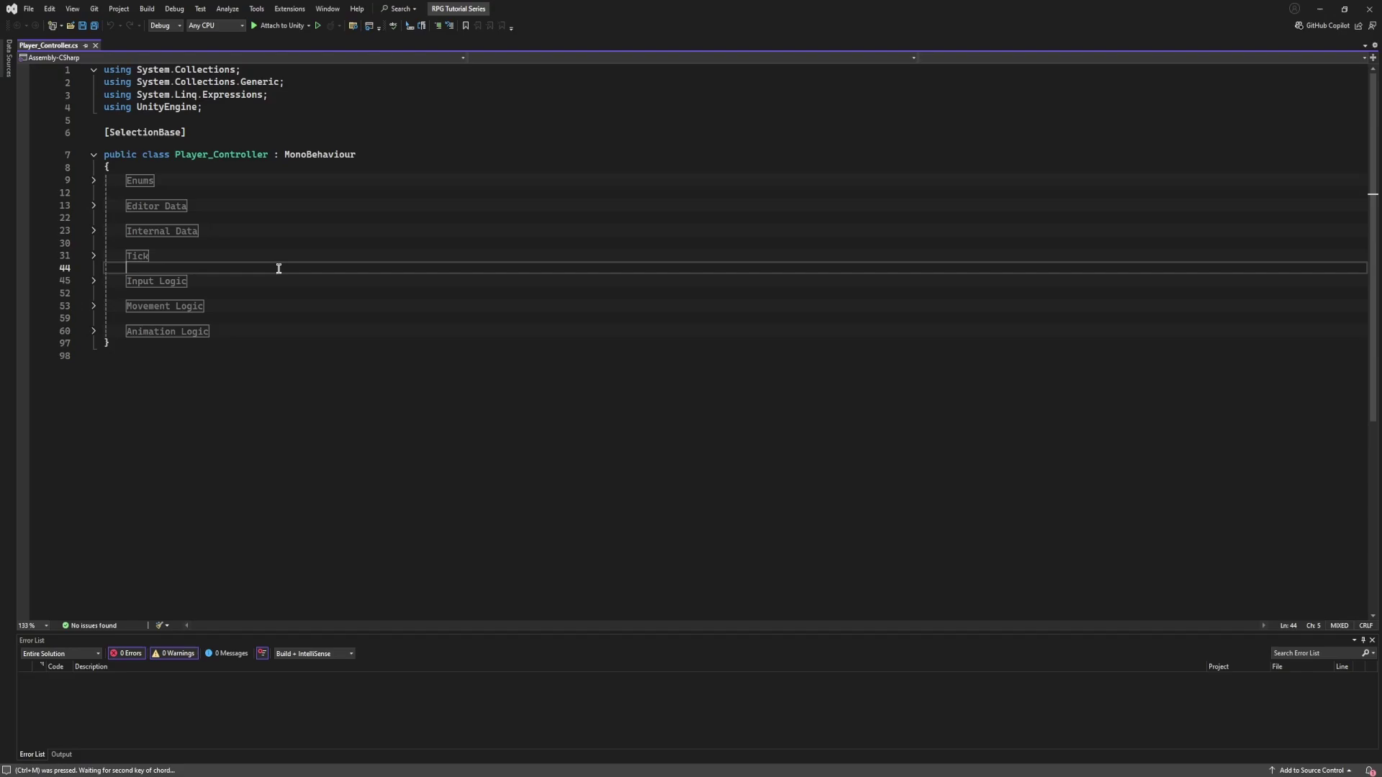
key("ctrl+l")
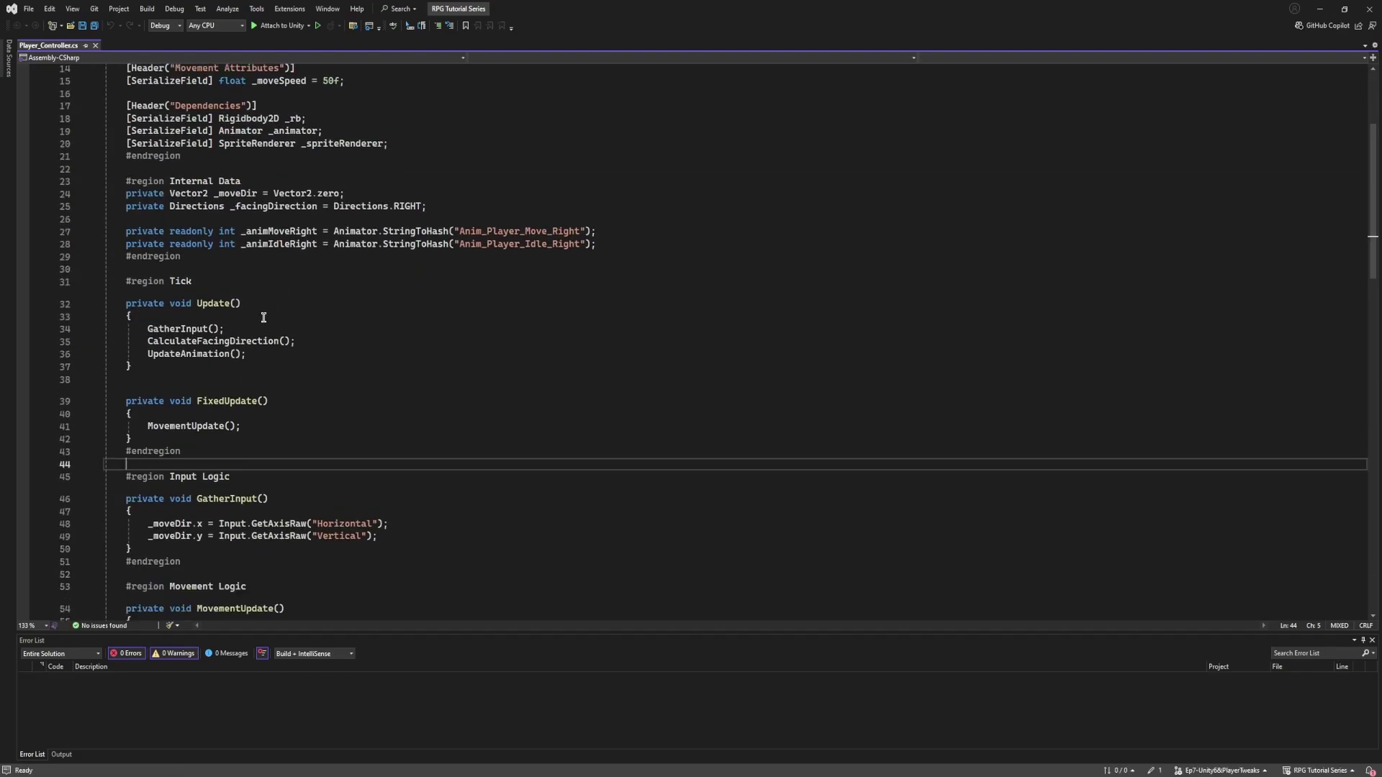
Step: Select linearVelocity in the script's MovementUpdate method and dismiss the Visual Studio sign-in window
scroll(264, 317, "down", 5)
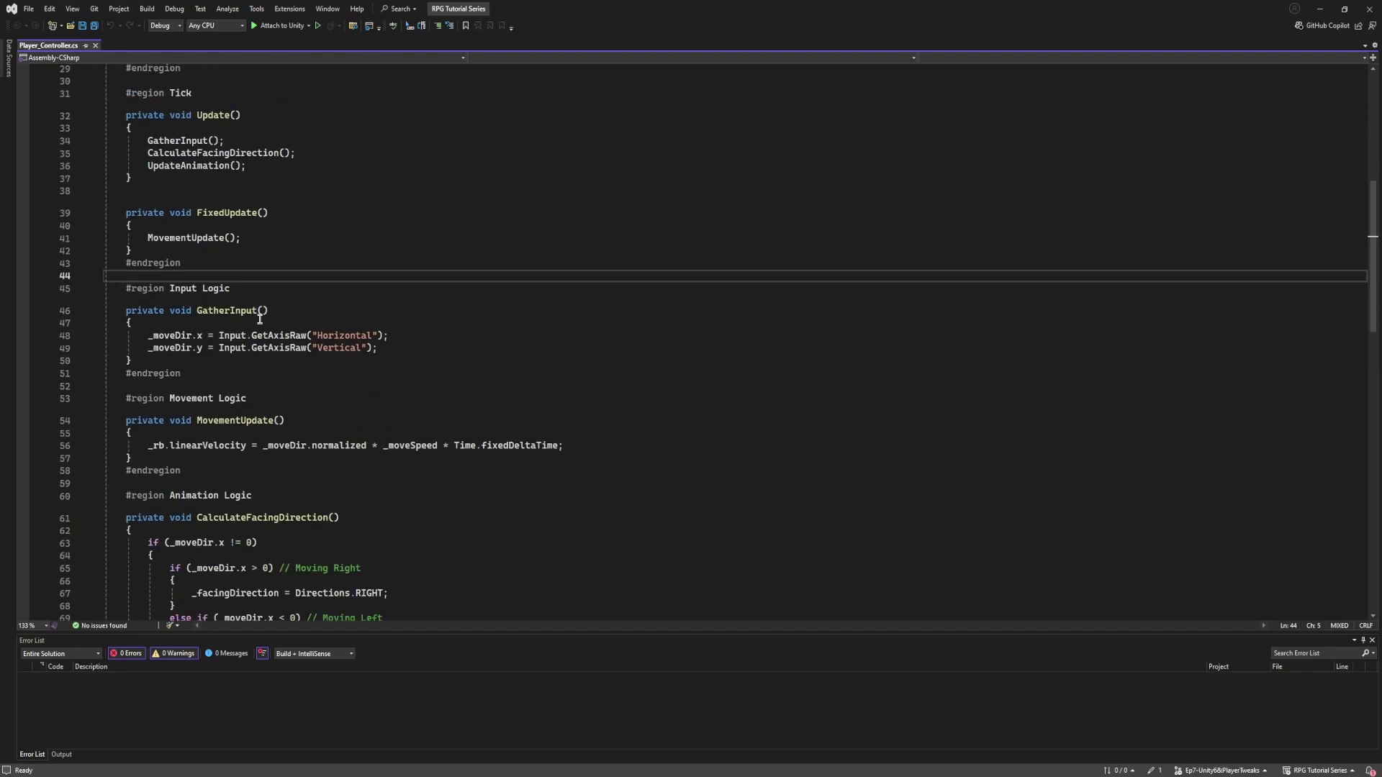
double_click(210, 446)
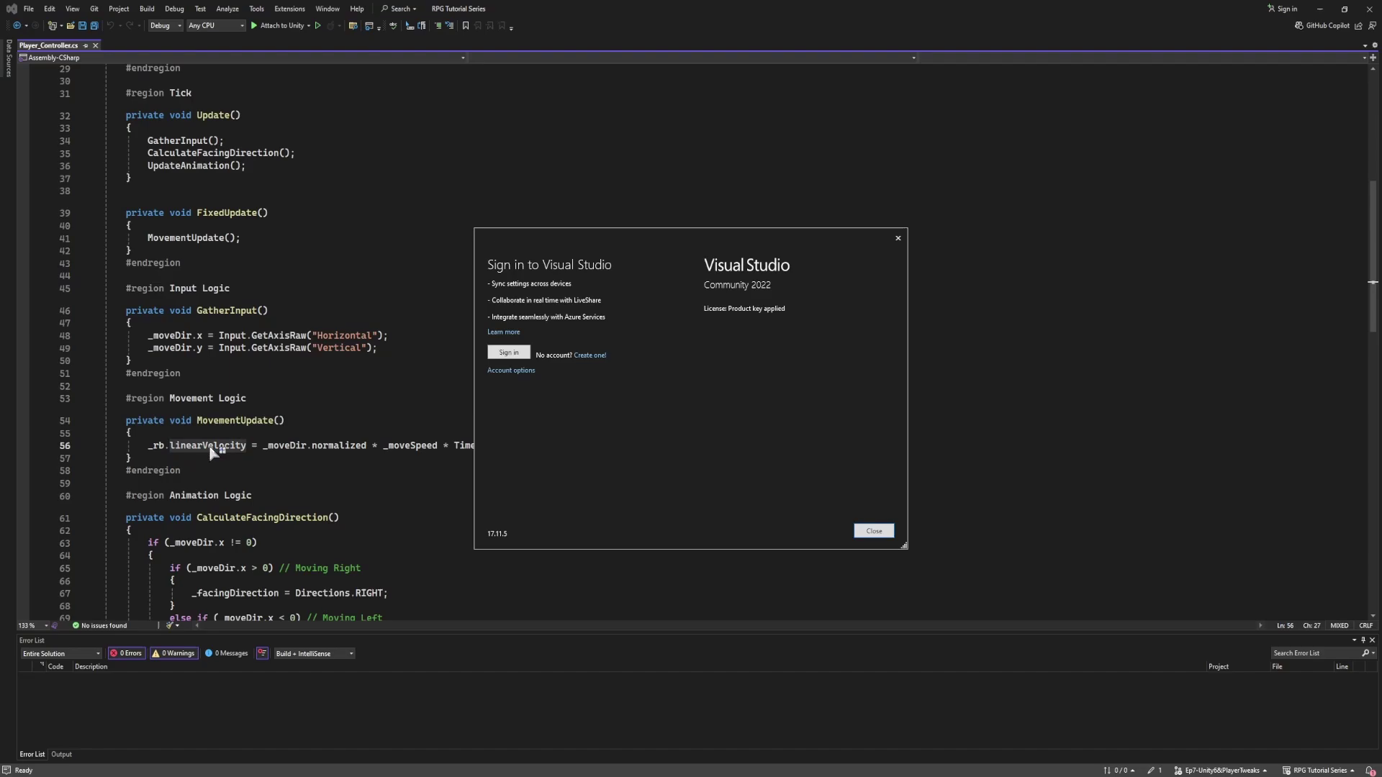
left_click(898, 238)
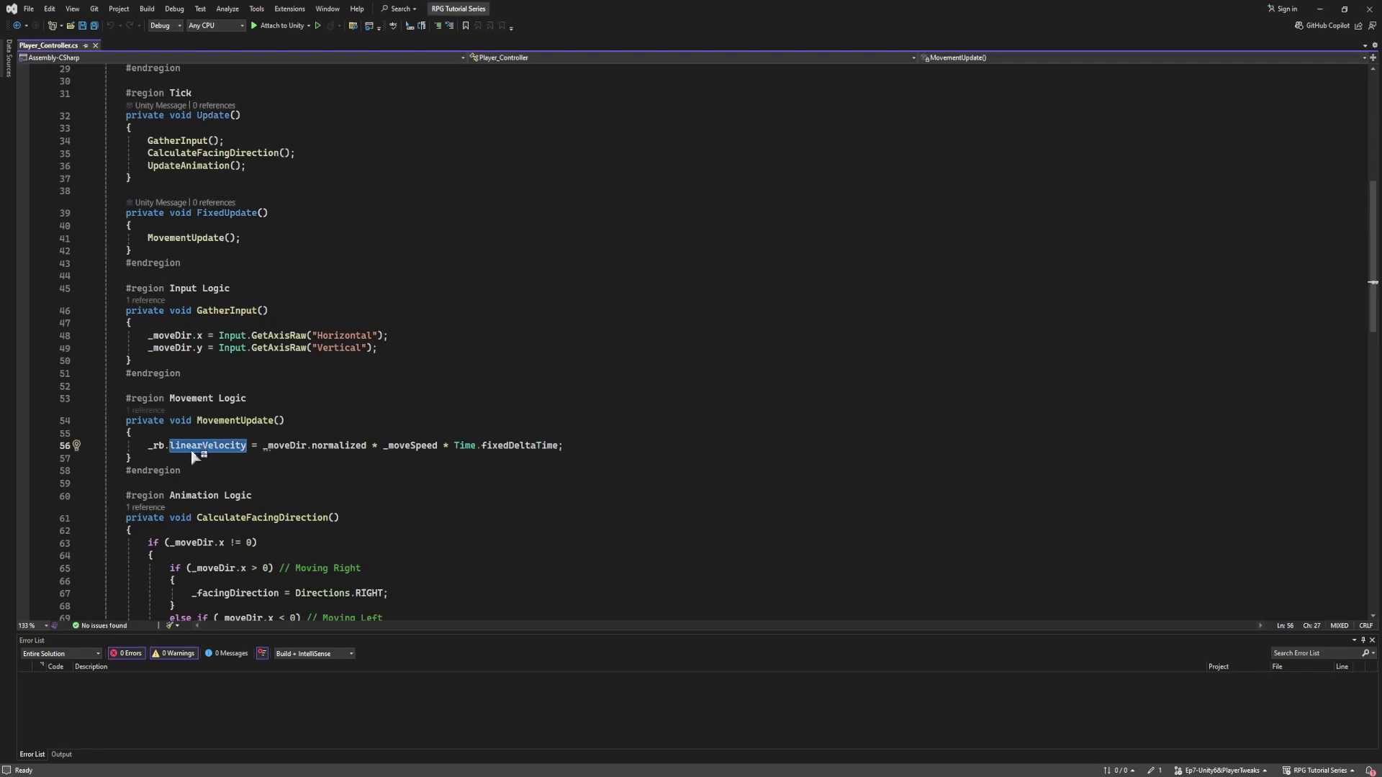
mouse_move(193, 455)
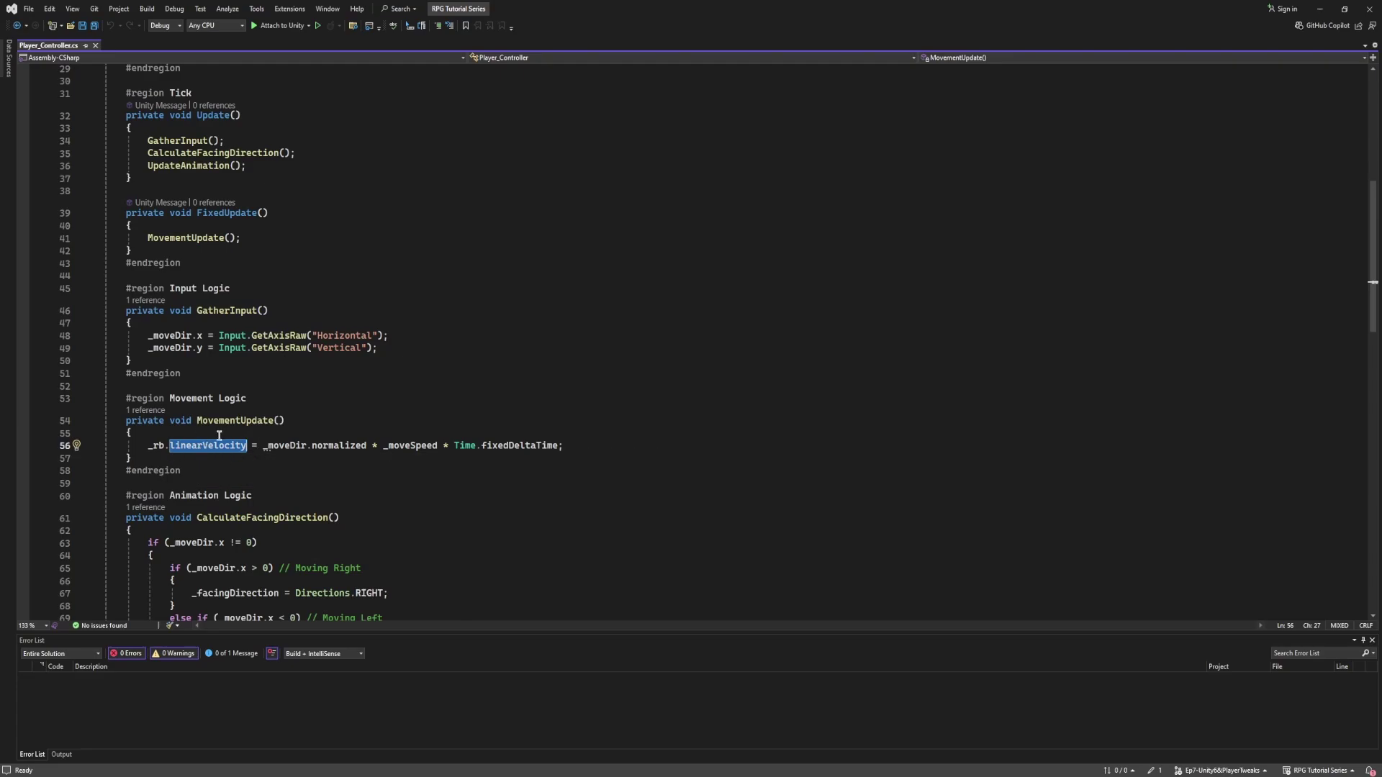
Step: Try velocity in place of linearVelocity in MovementUpdate, restore linearVelocity and save the script
type("velo")
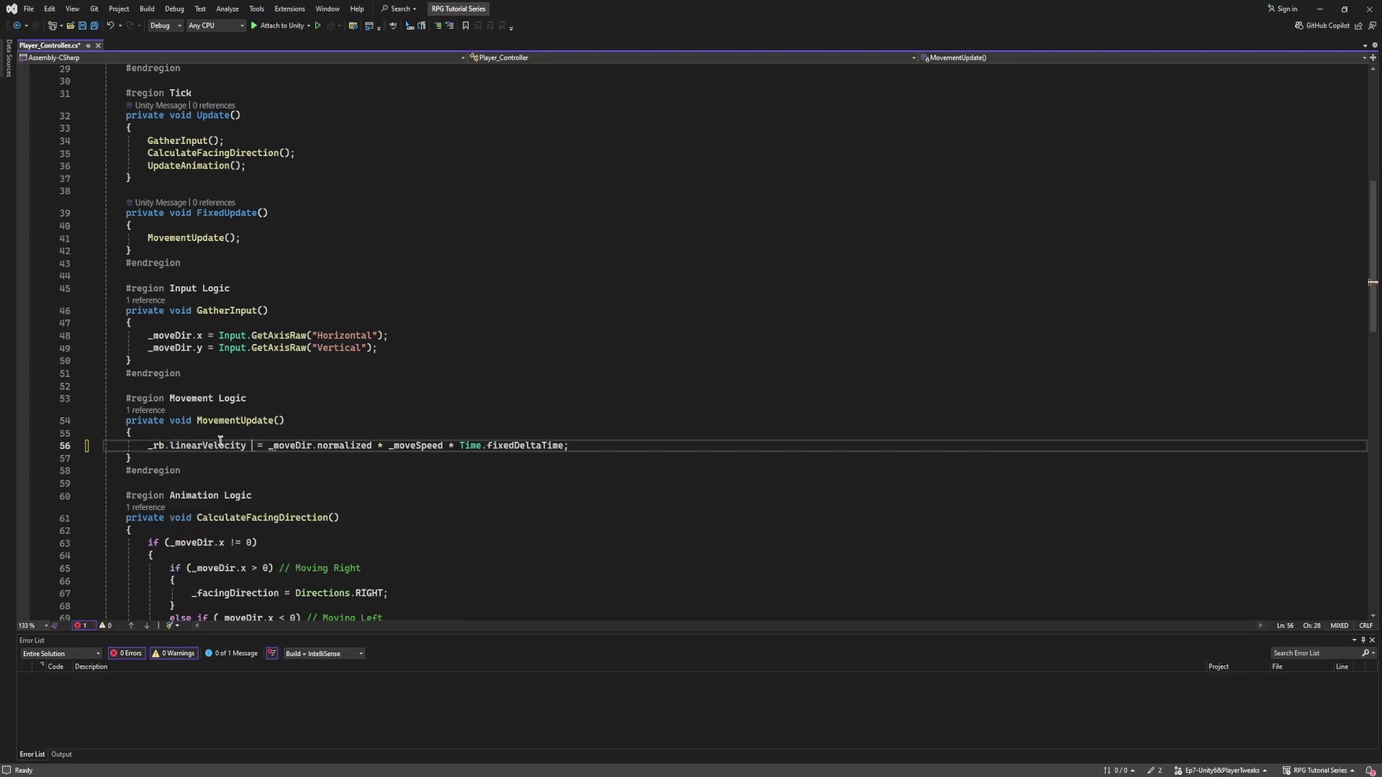
key("ctrl+z")
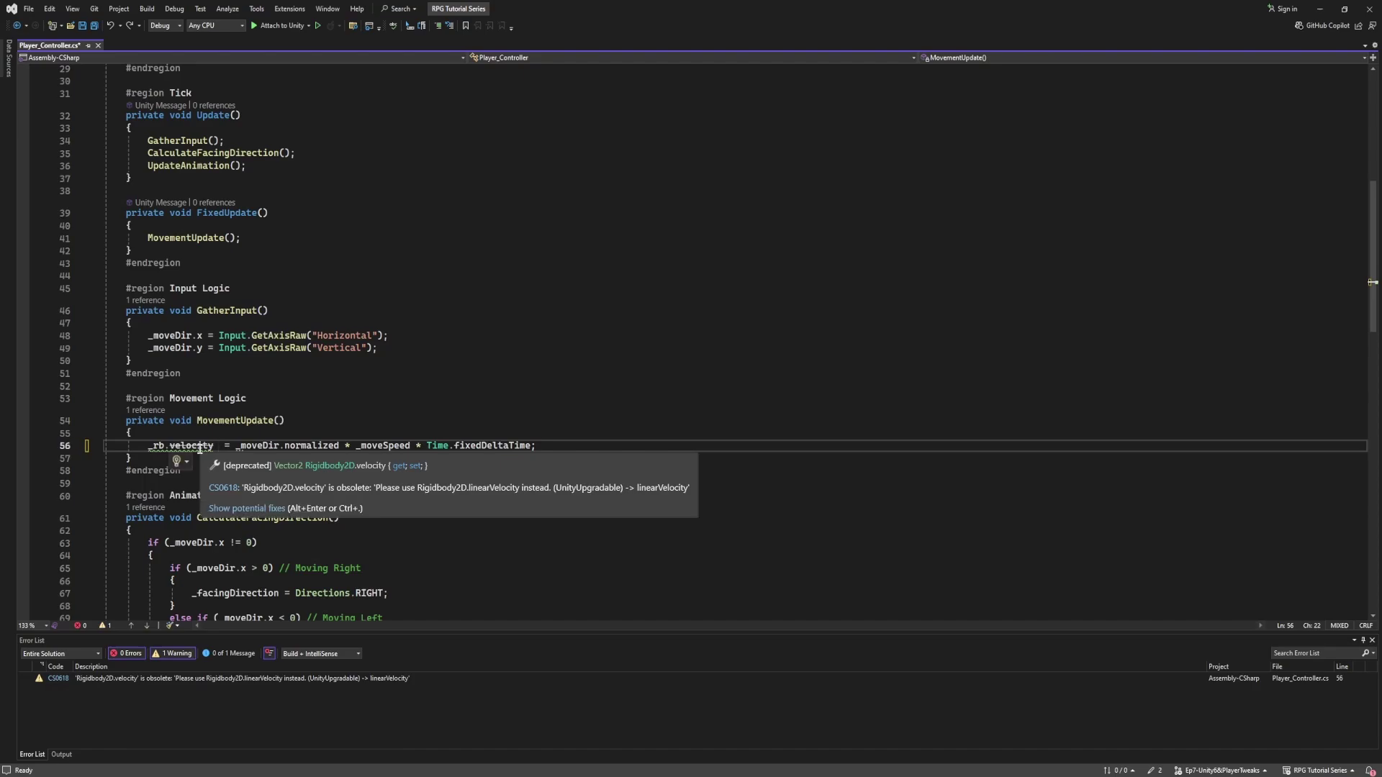
key("ctrl+y")
key("ctrl+s")
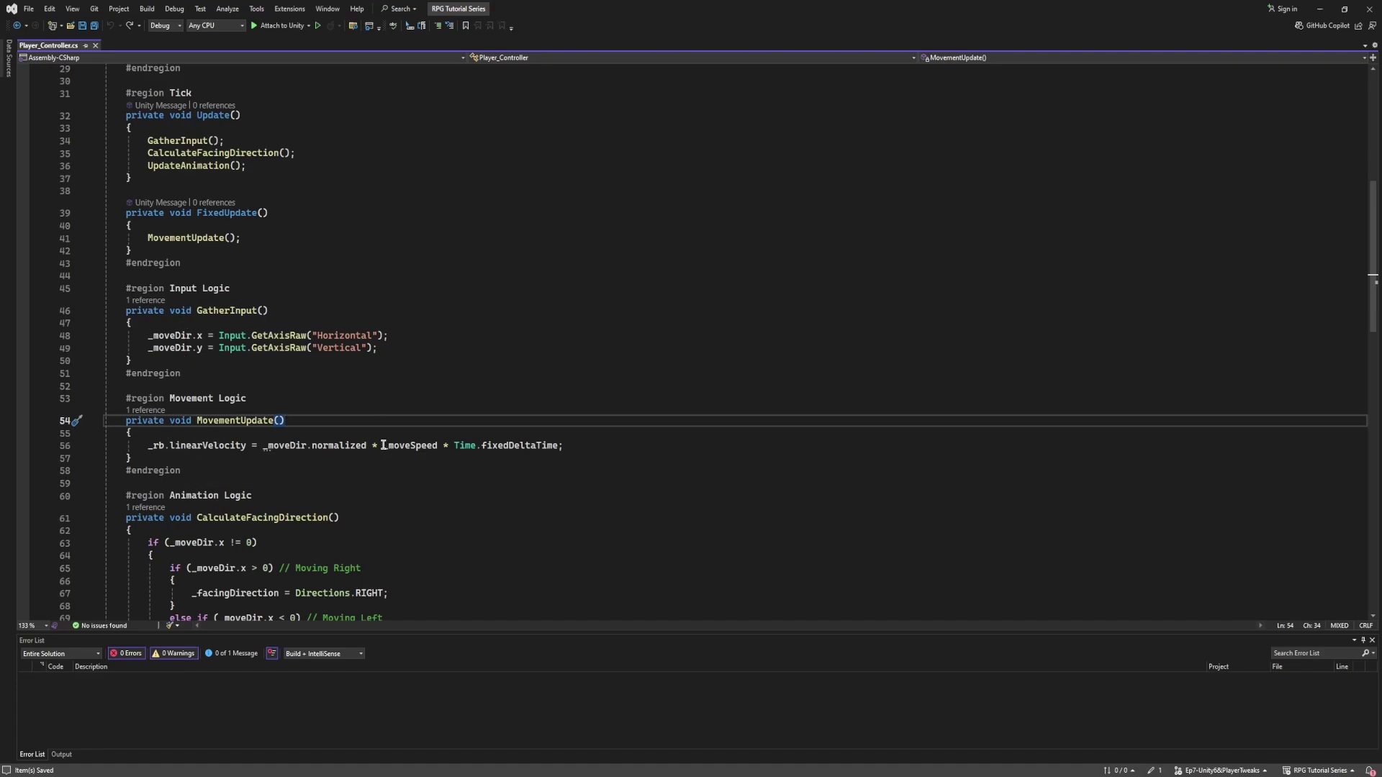
mouse_move(383, 446)
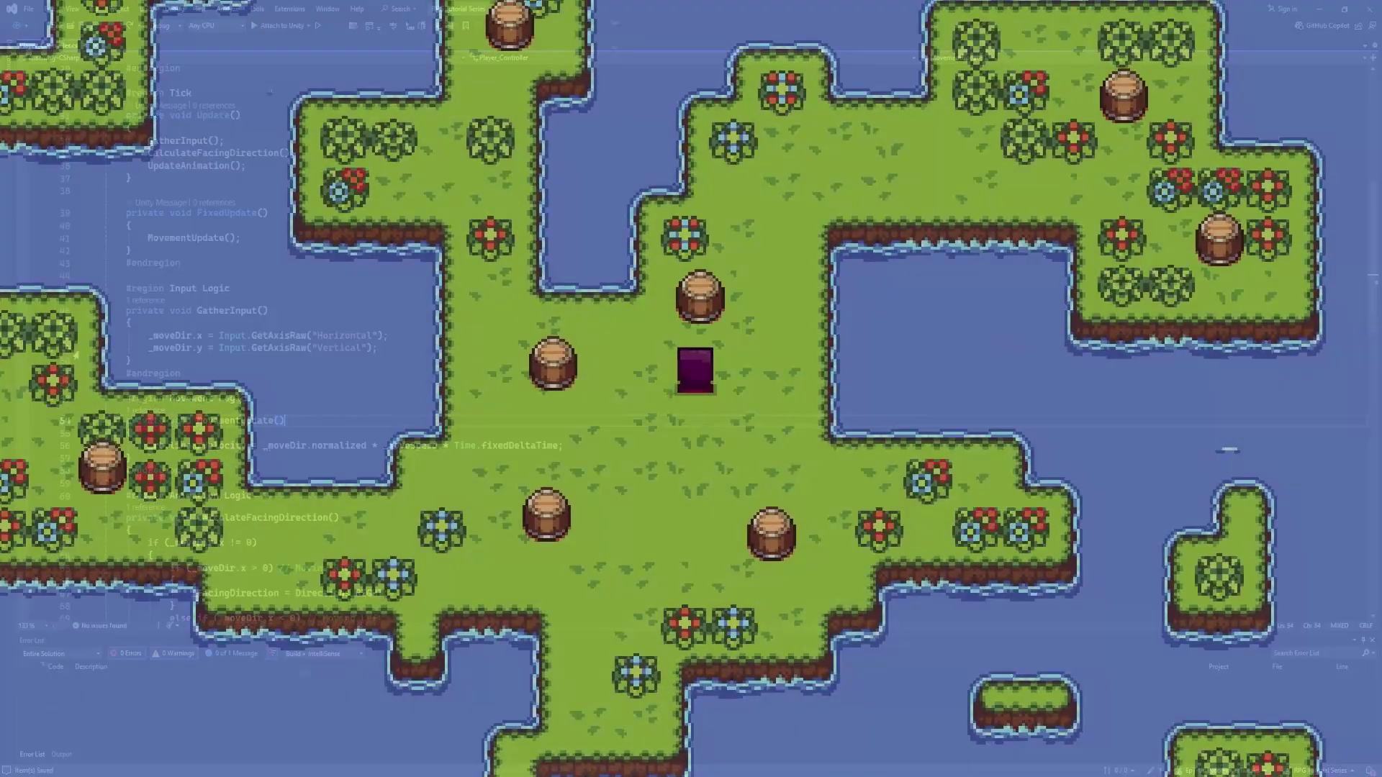
key("w+d")
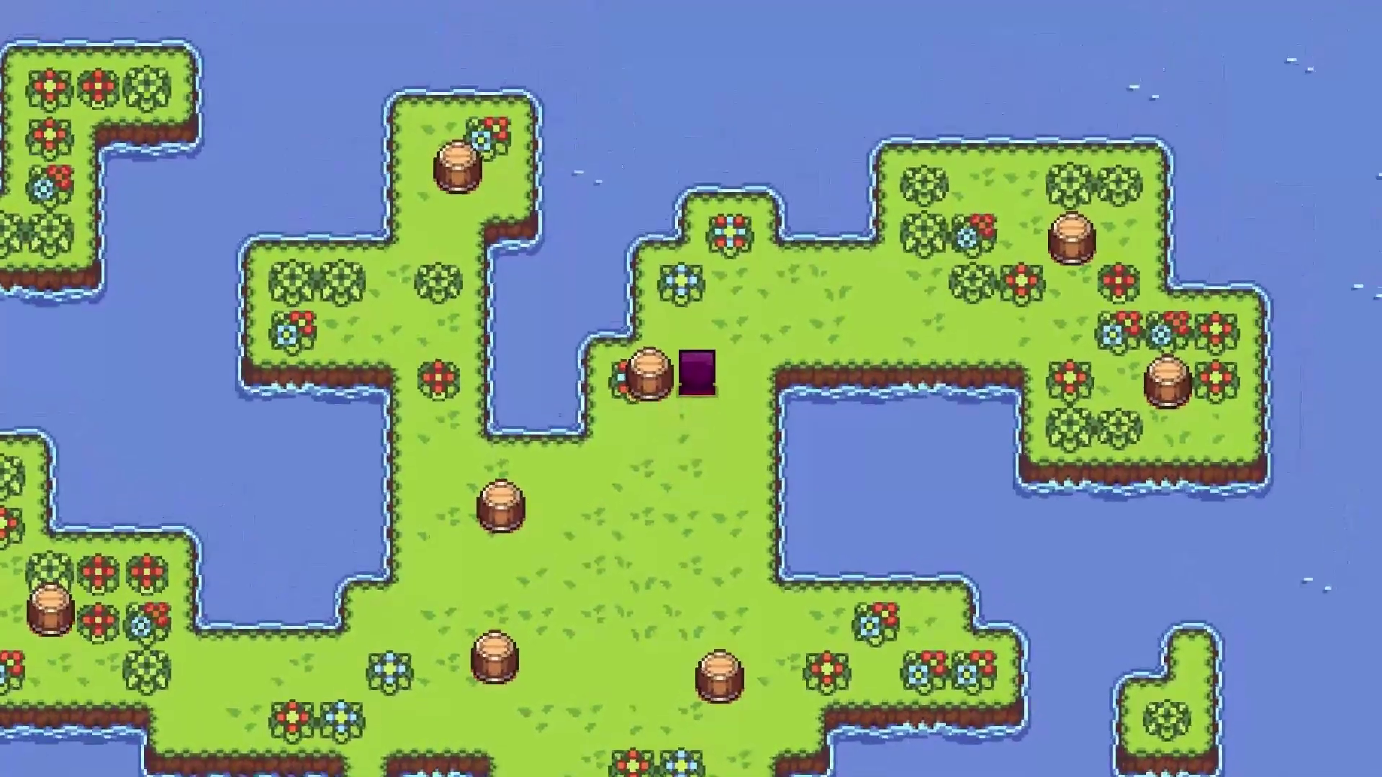
key("d")
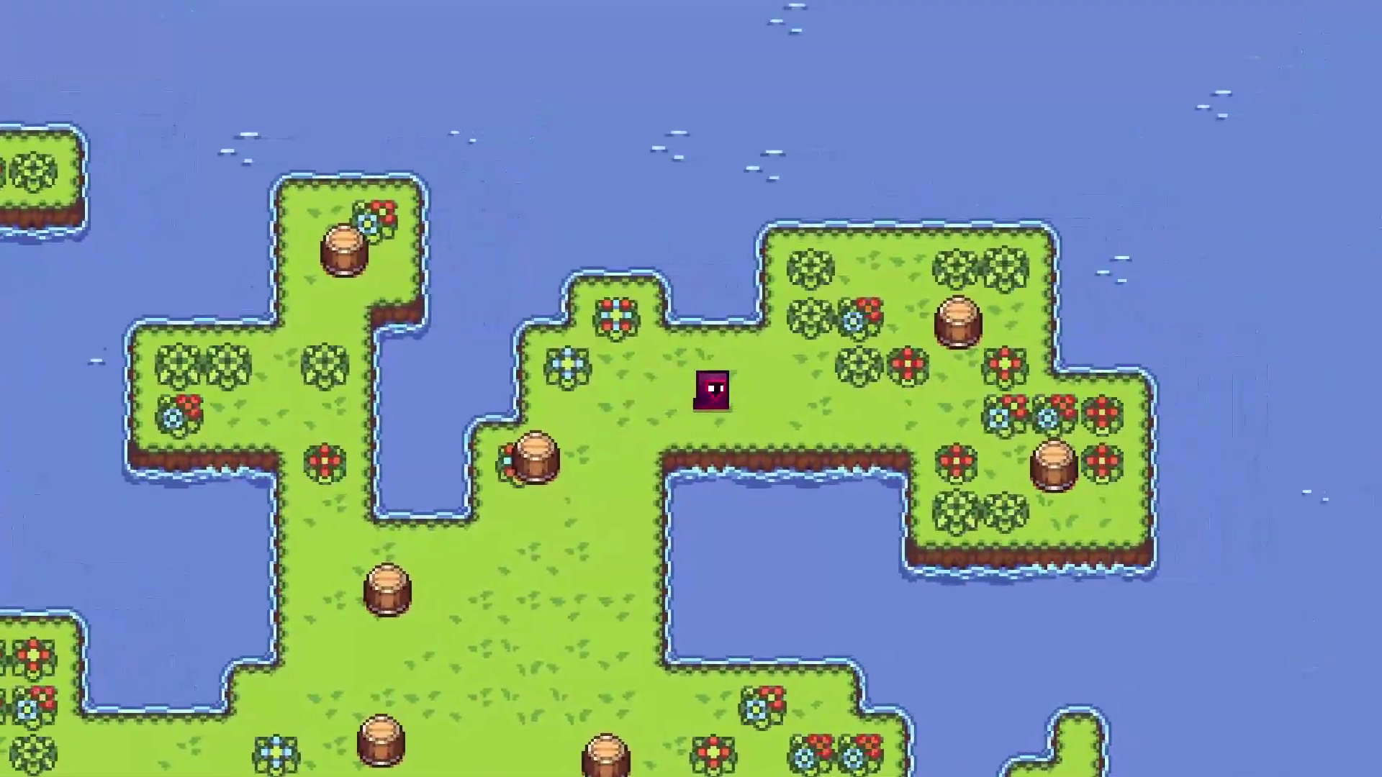
key("w+d")
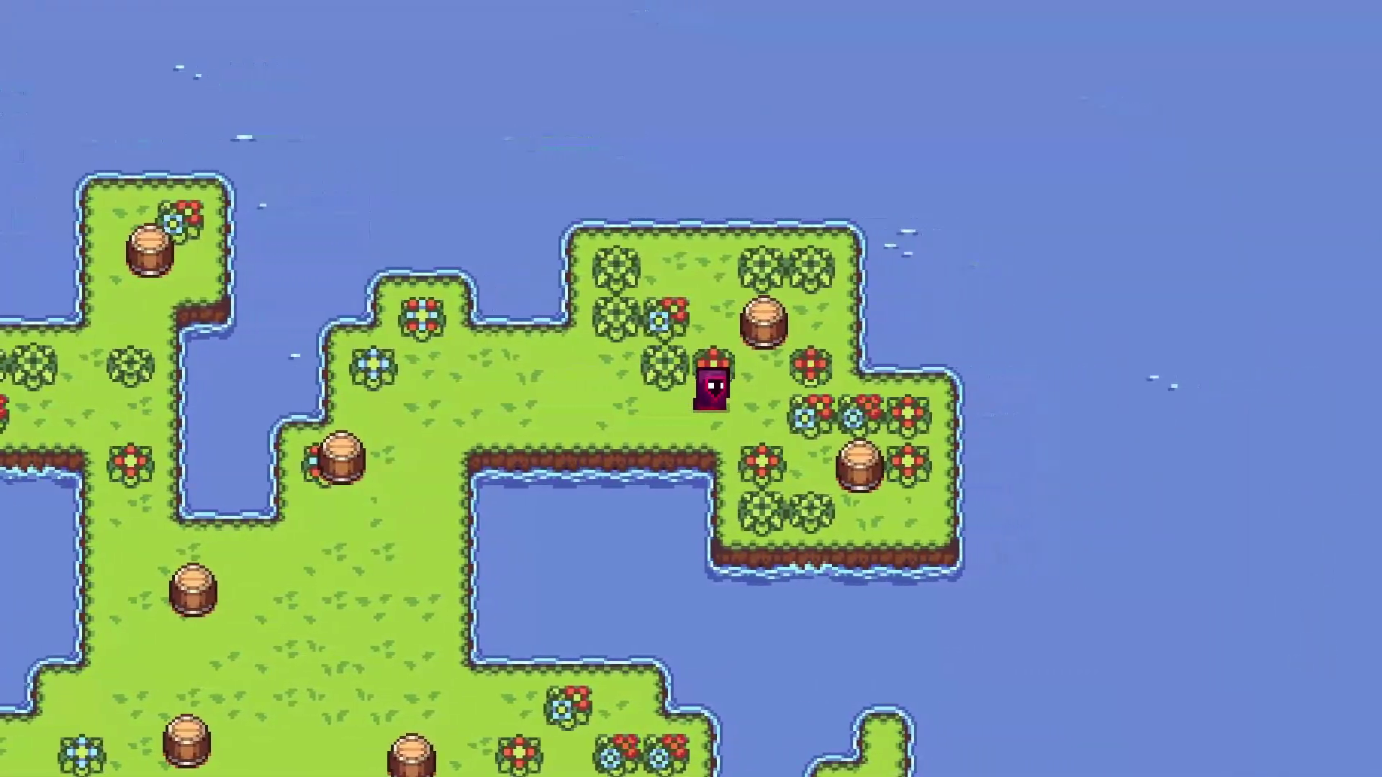
key("s+d")
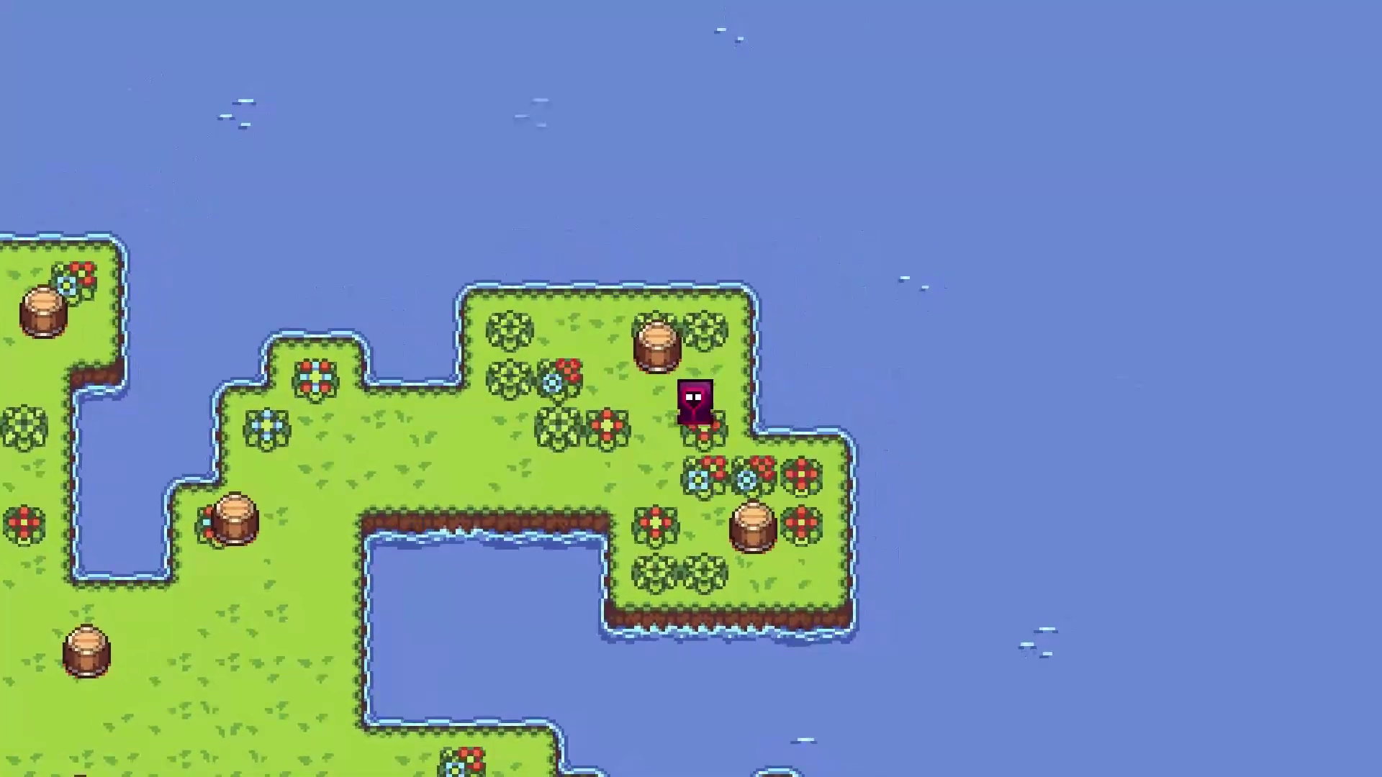
key("s")
key("a")
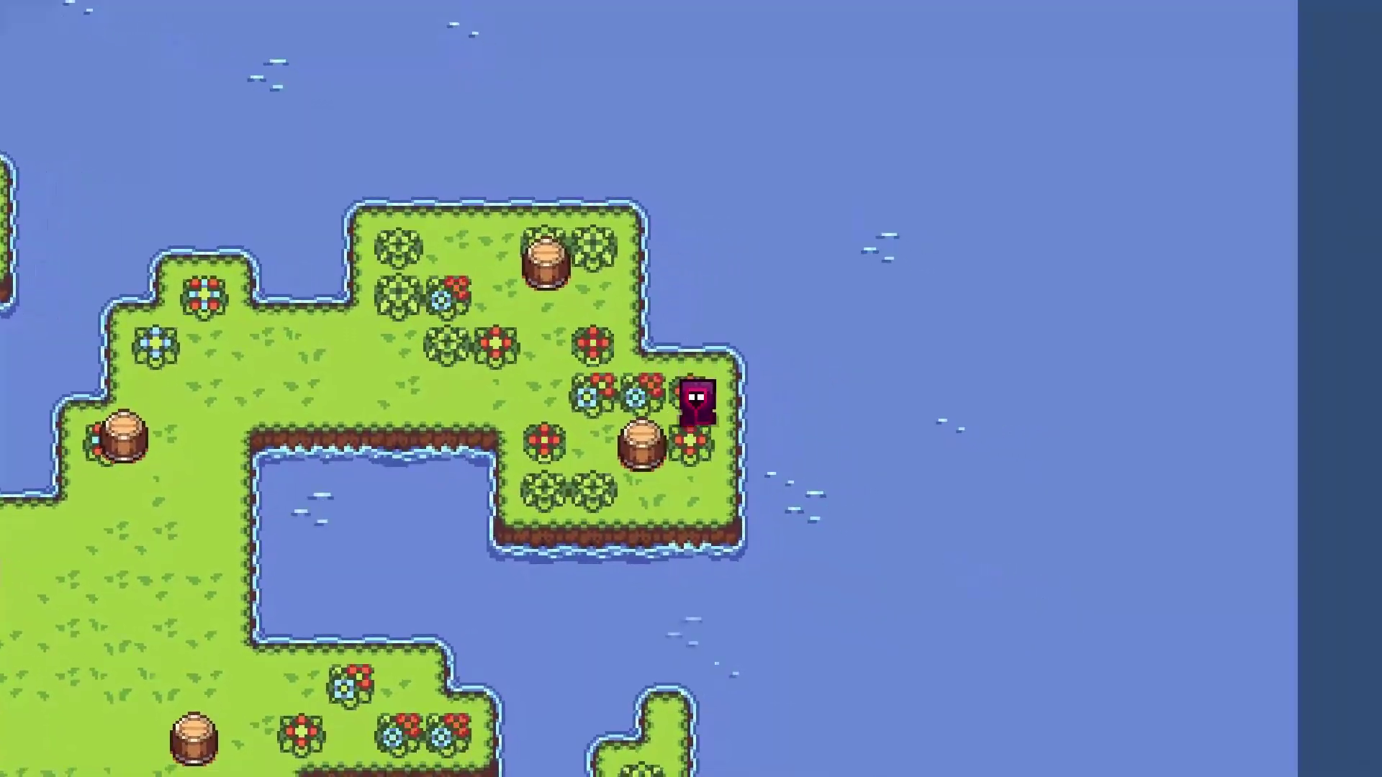
key("a")
key("w")
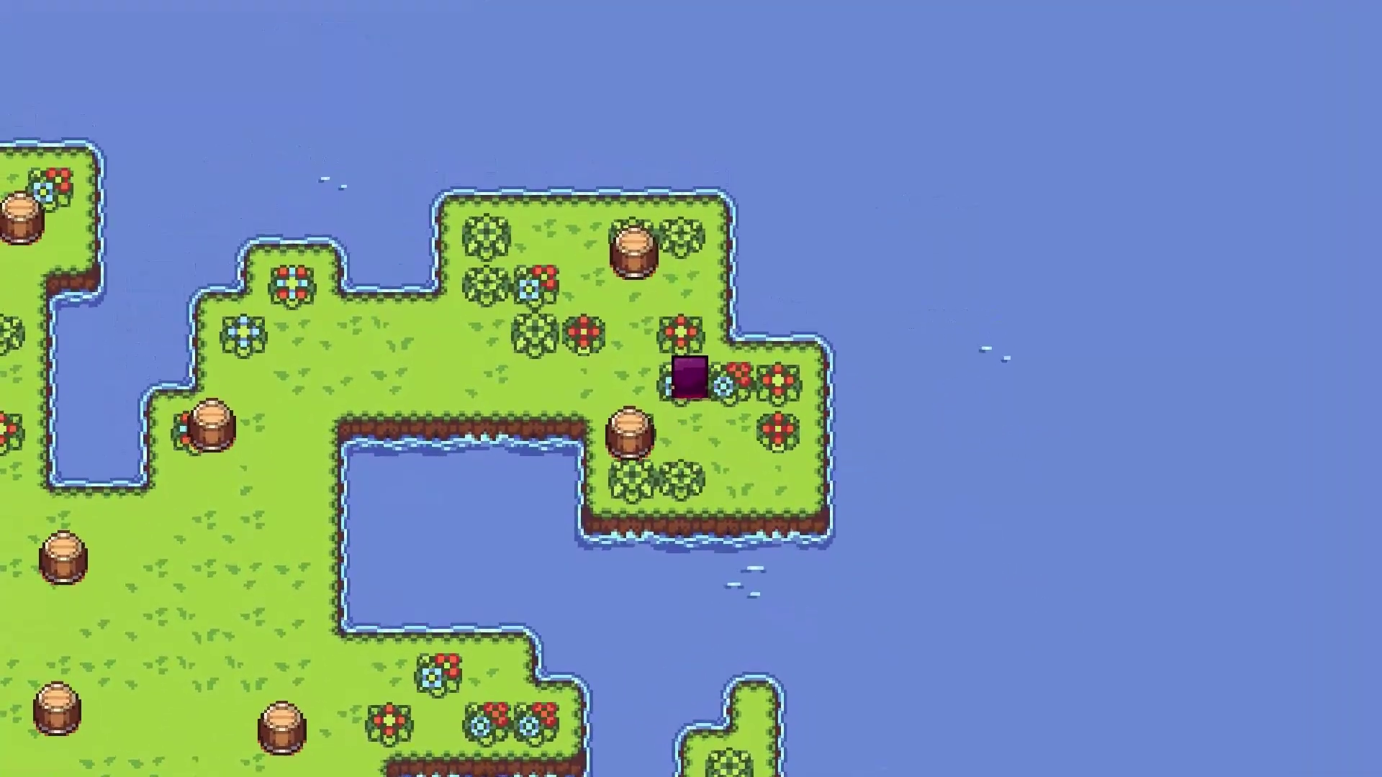
key("a")
key("s")
key("a")
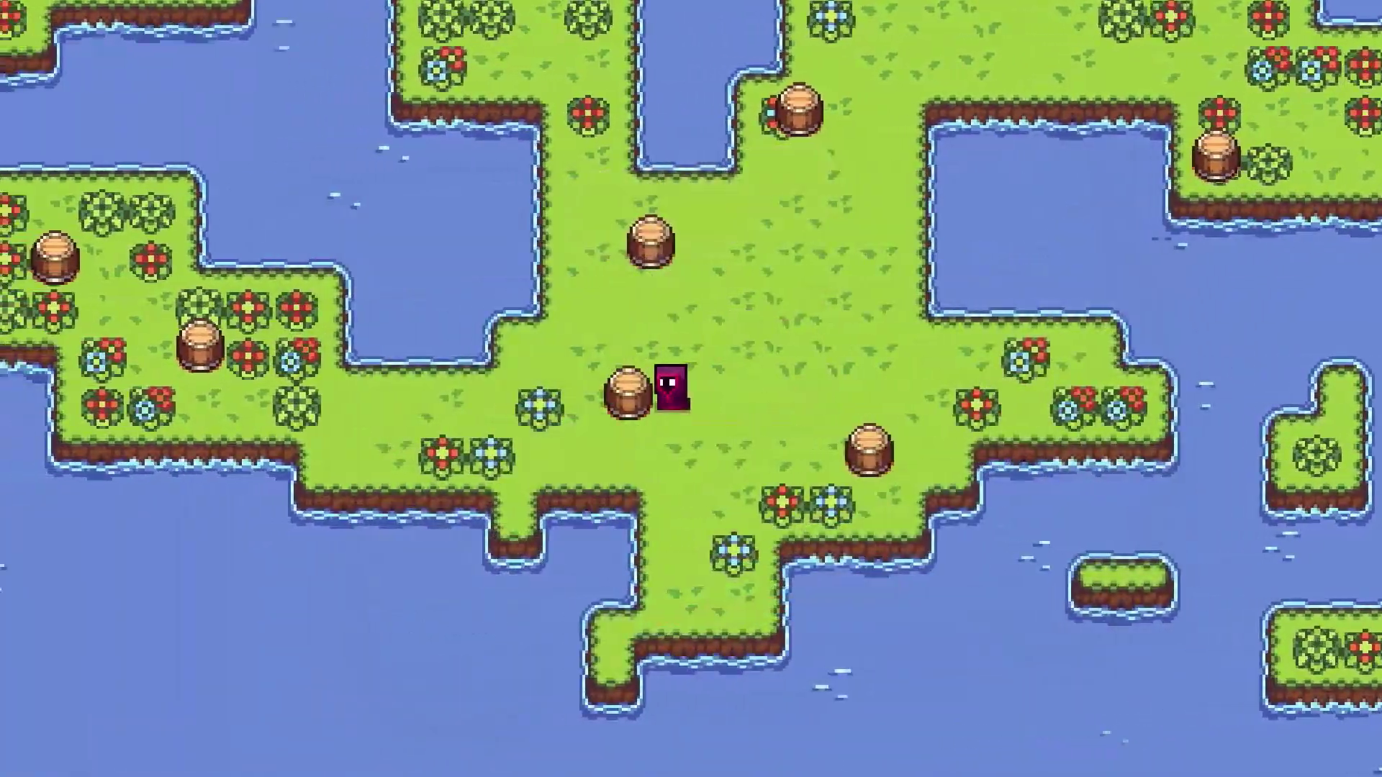
key("Left")
key("Up")
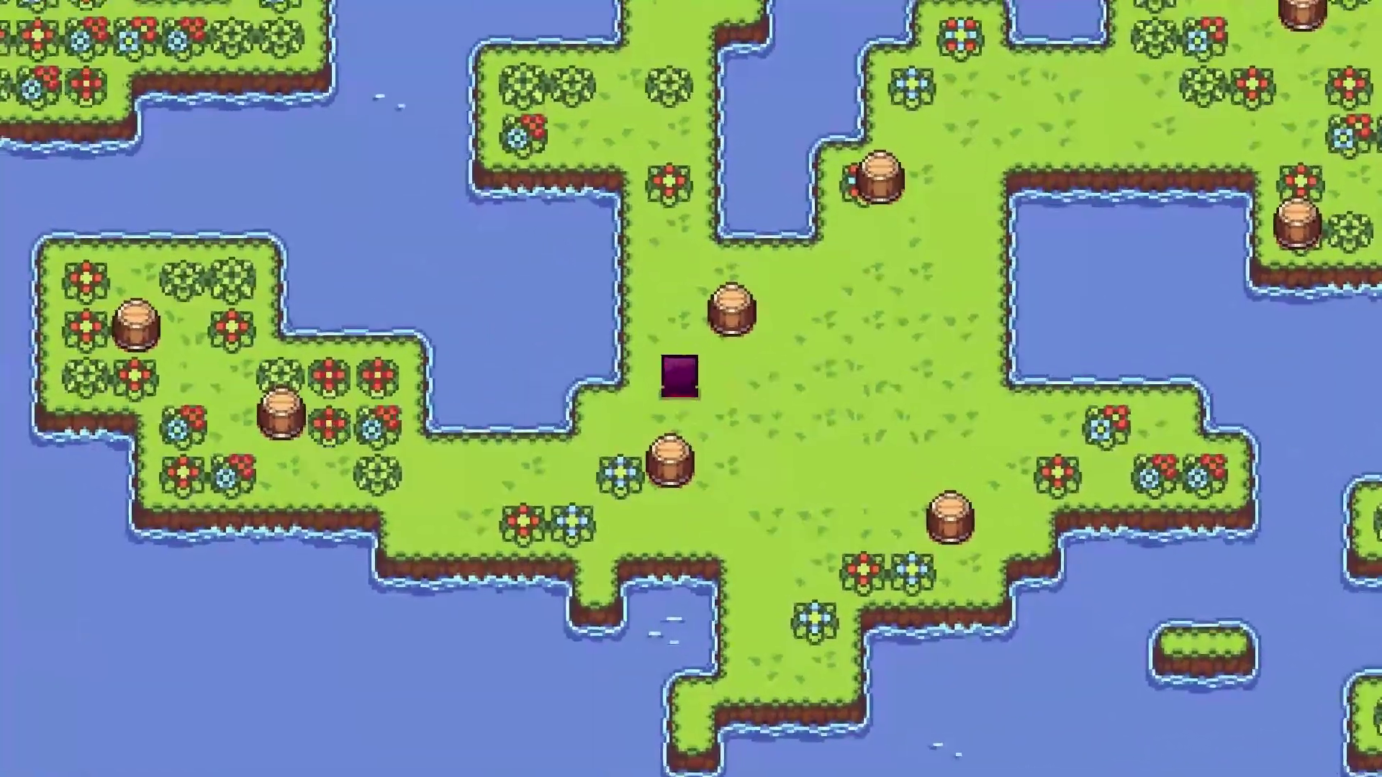
key("Right")
key("Left")
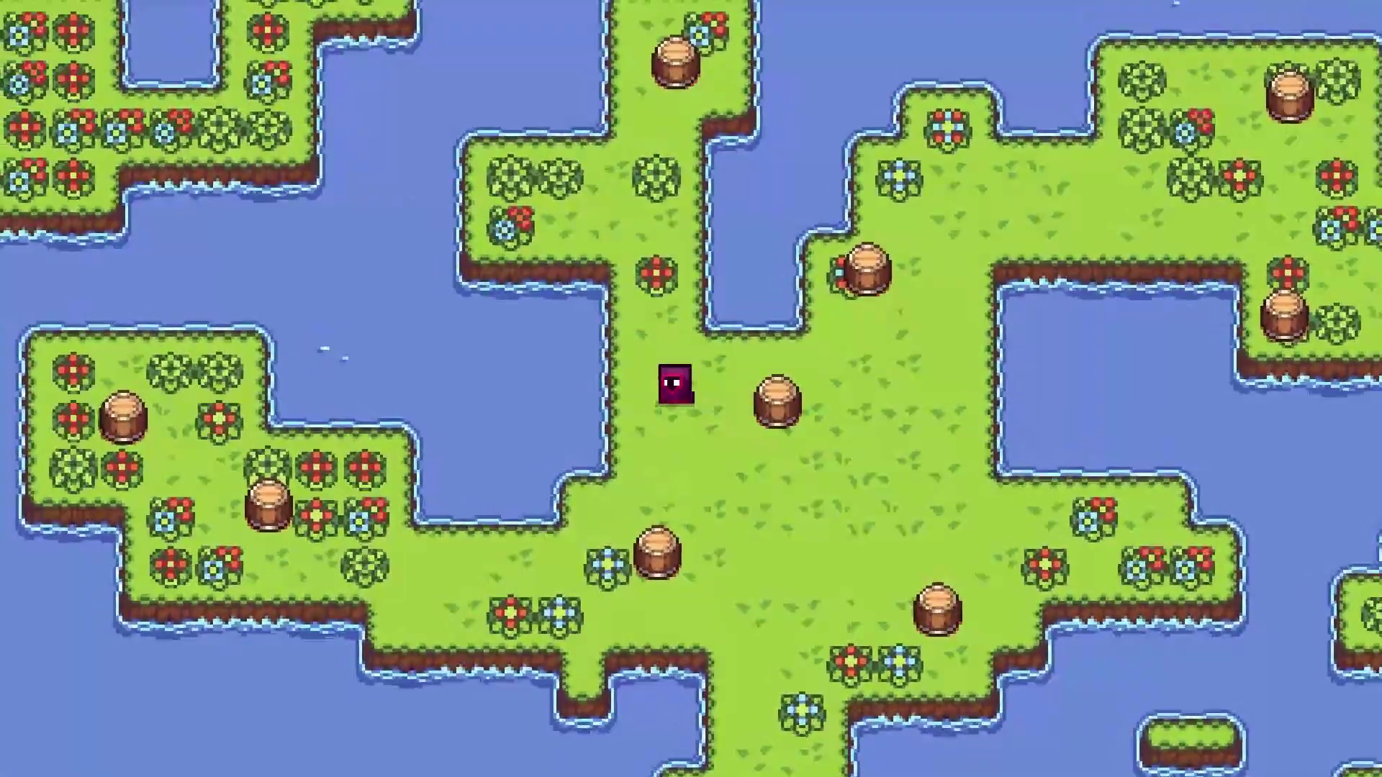
key("Up")
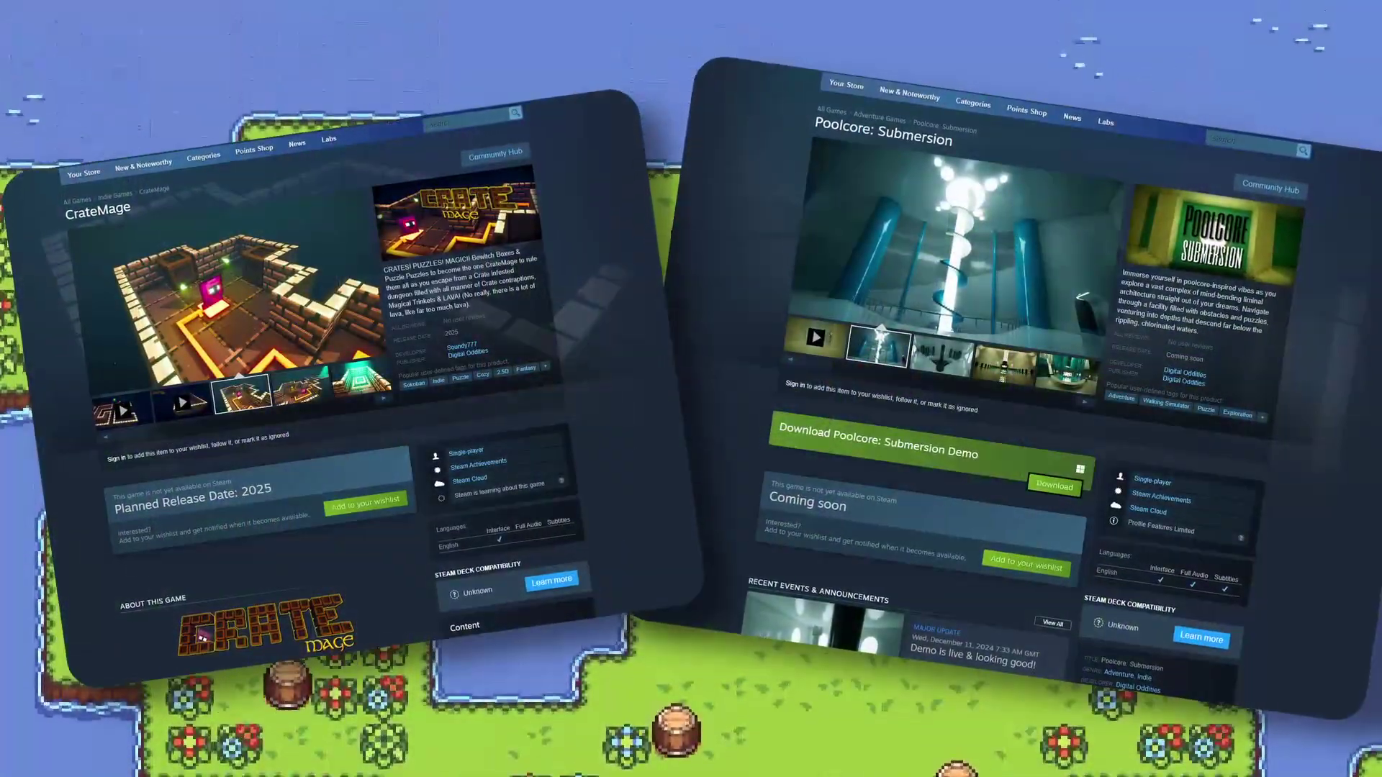